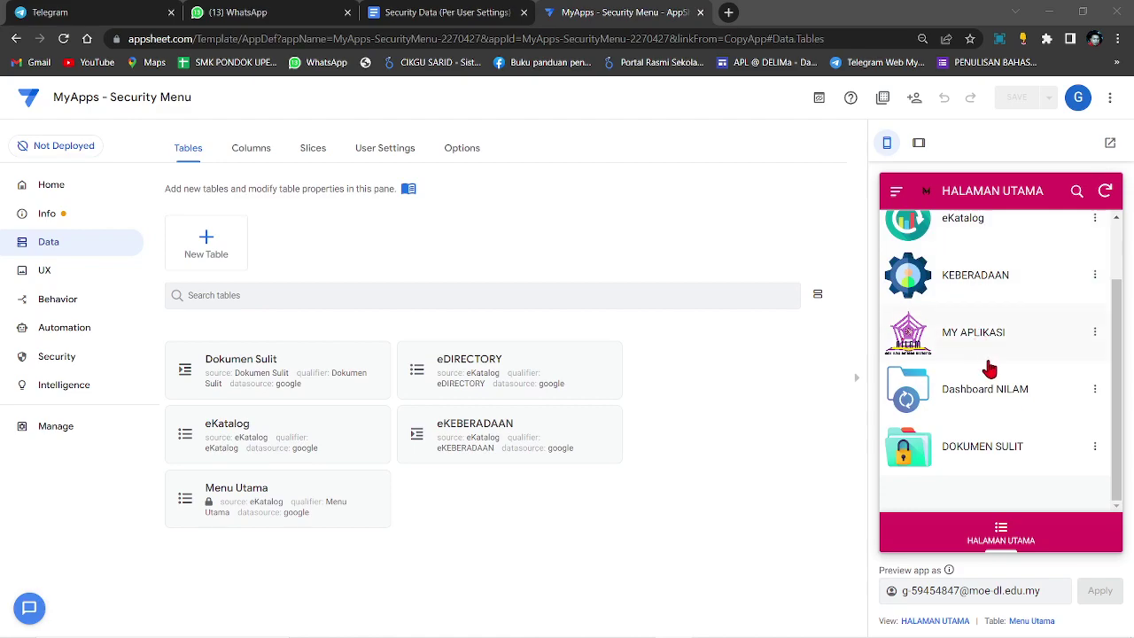
Step: In the app preview, view DOKUMEN SULIT, return to HALAMAN UTAMA, and save the identity card number in the LOG MASUK form's No. KP field
{"action": "left_click", "coordinate": [994, 456]}
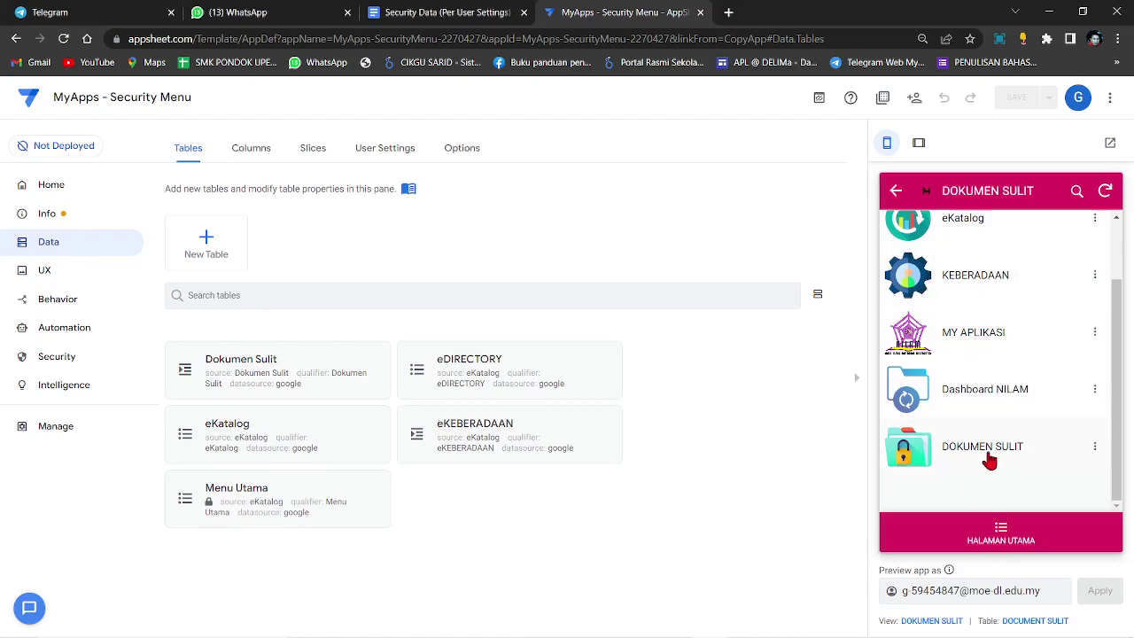
{"action": "left_click", "coordinate": [996, 533]}
{"action": "left_click", "coordinate": [898, 192]}
{"action": "left_click", "coordinate": [964, 255]}
{"action": "type", "text": "1"}
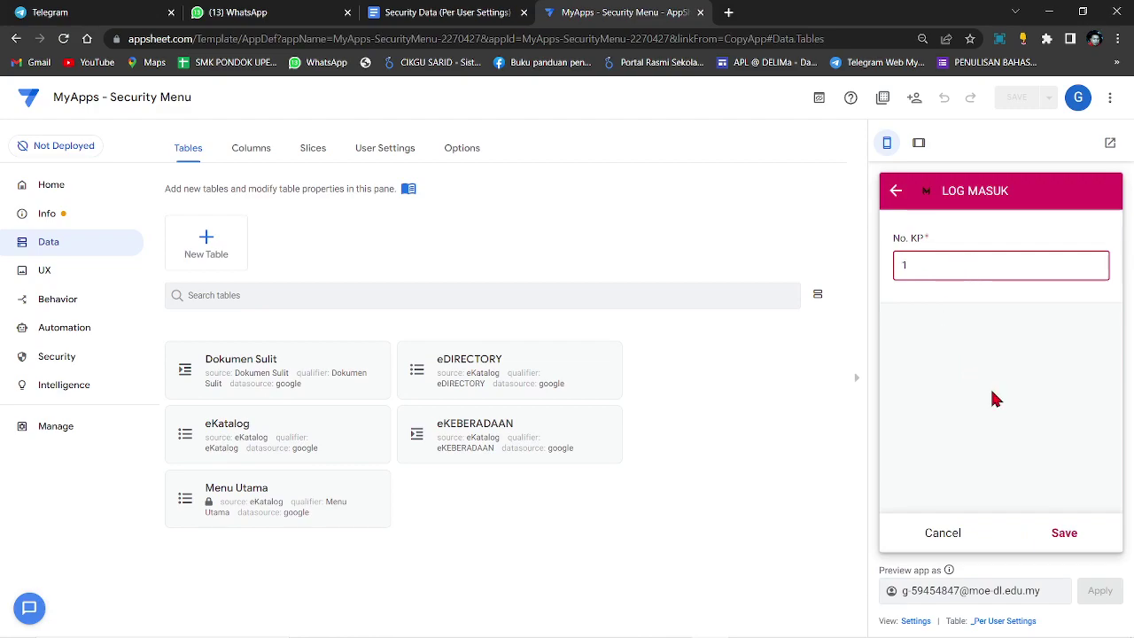
{"action": "left_click", "coordinate": [1064, 534]}
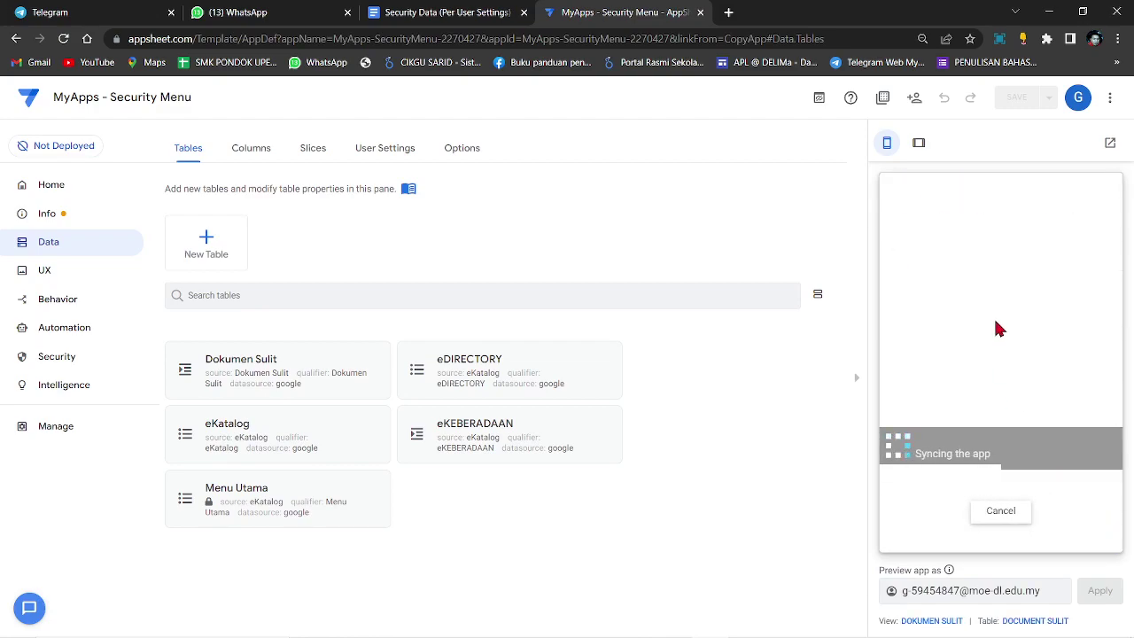
Step: Look through the DOKUMEN SULIT view in the app preview and return to the start of the HALAMAN UTAMA list
{"action": "scroll", "coordinate": [992, 443], "scroll_direction": "down", "scroll_amount": 1}
{"action": "scroll", "coordinate": [998, 489], "scroll_direction": "up", "scroll_amount": 1}
{"action": "left_click", "coordinate": [1001, 531]}
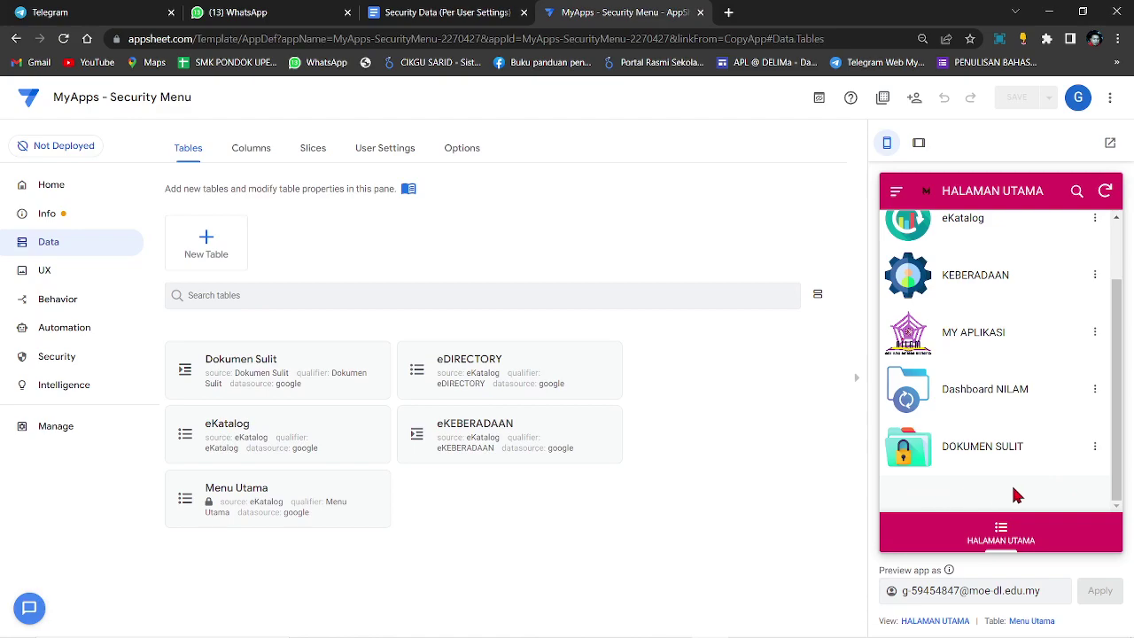
{"action": "scroll", "coordinate": [987, 483], "scroll_direction": "up", "scroll_amount": 1}
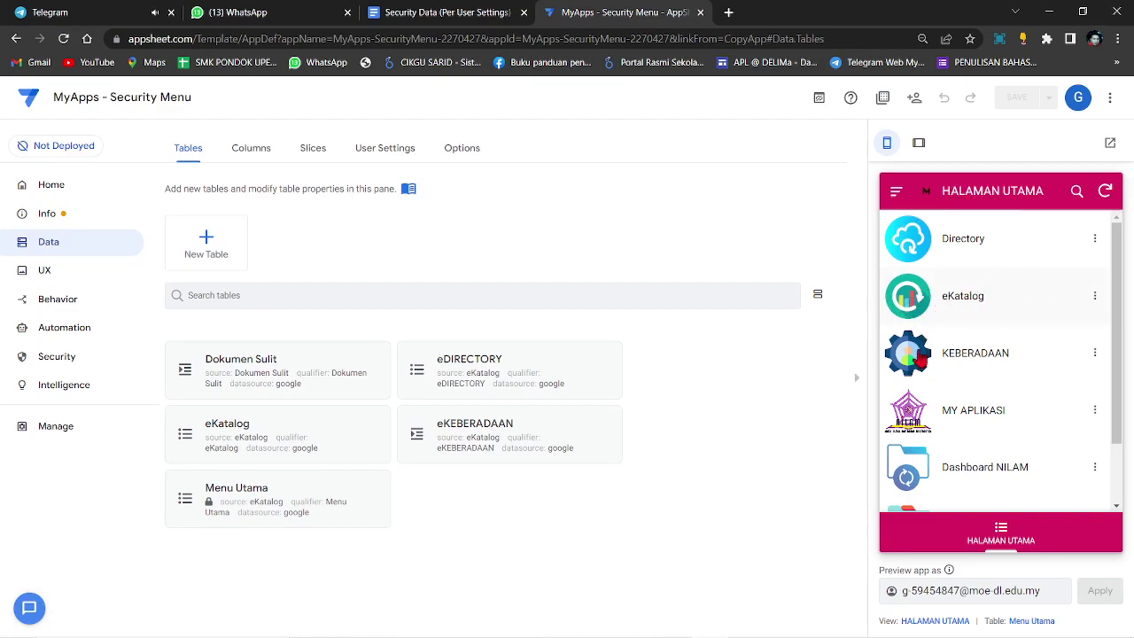
Step: Switch to the Security Data (Per User Settings) document and highlight the two Create Sheet lines for Password and Login
{"action": "left_click", "coordinate": [472, 9]}
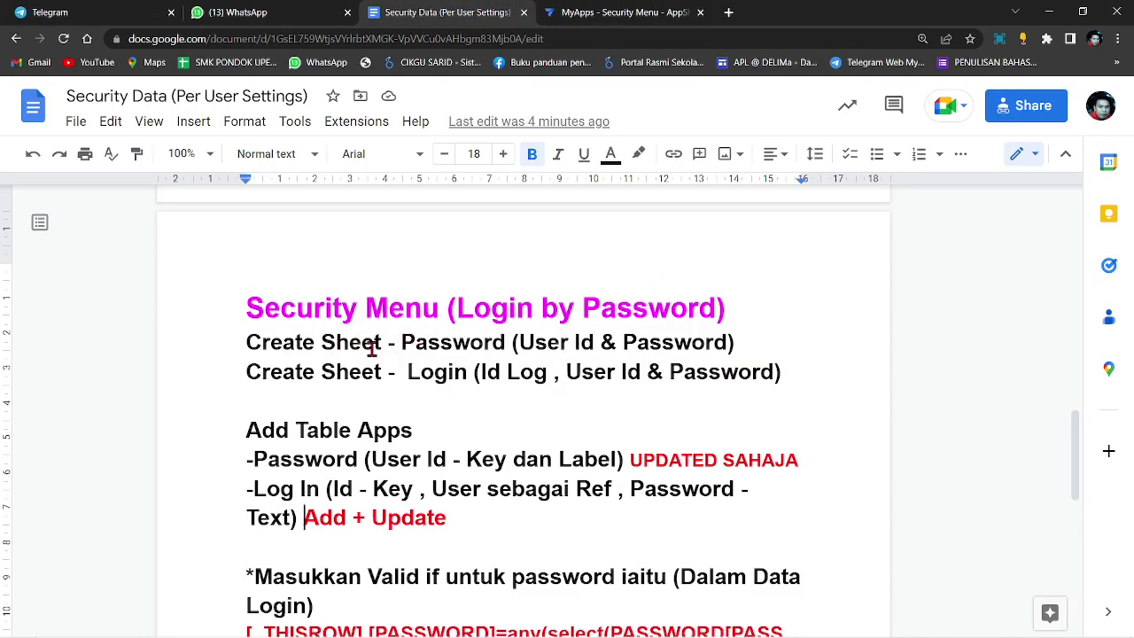
{"action": "left_click_drag", "start_coordinate": [797, 369], "coordinate": [223, 337]}
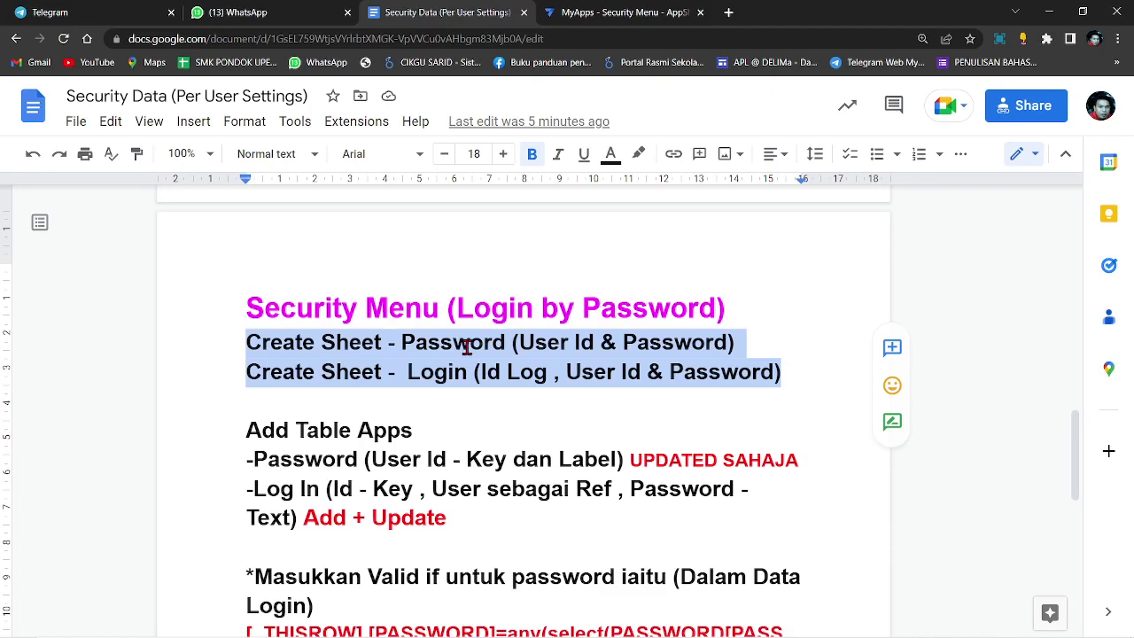
Step: Create a blank Google Sheets spreadsheet in a new browser tab and name it Step 3 Security By Menu
{"action": "left_click", "coordinate": [728, 13]}
{"action": "left_click", "coordinate": [348, 195]}
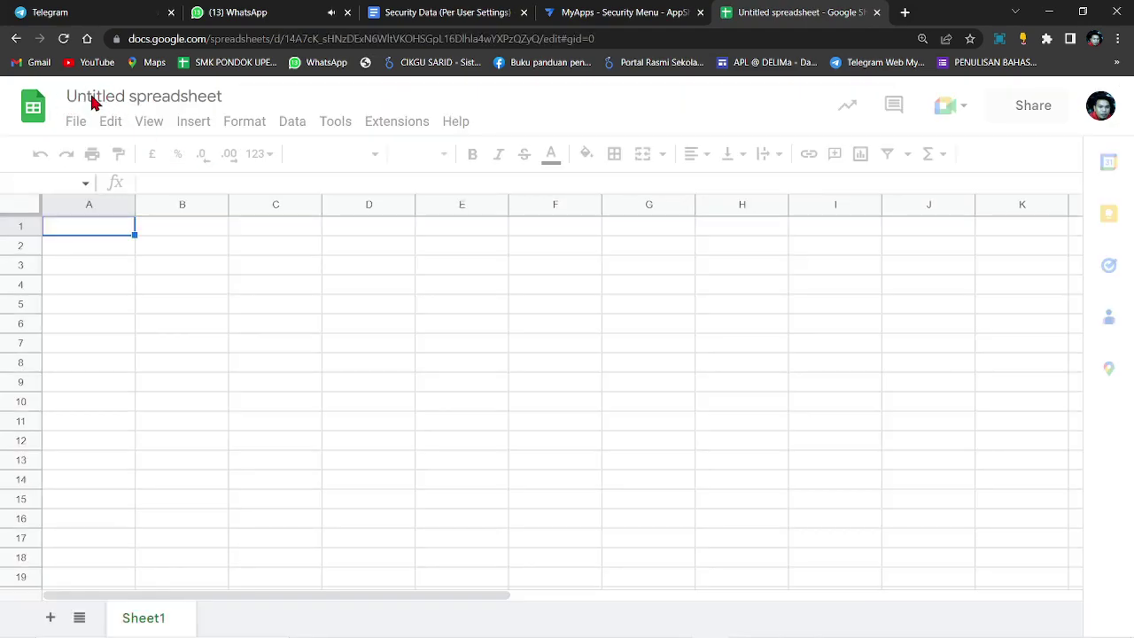
{"action": "left_click", "coordinate": [92, 96]}
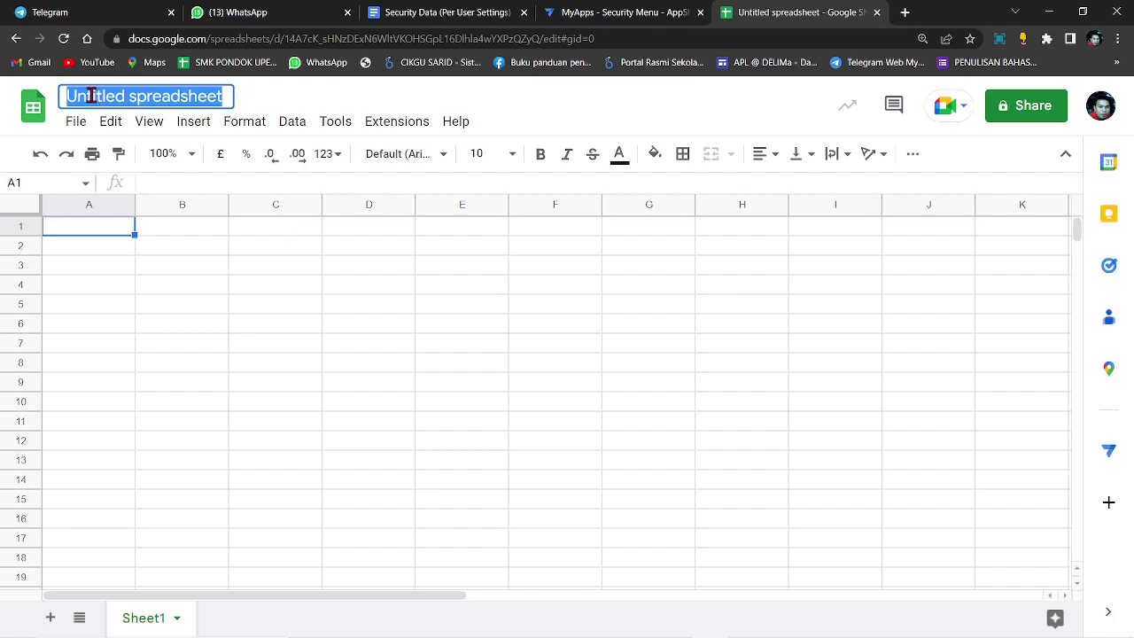
{"action": "type", "text": "Step"}
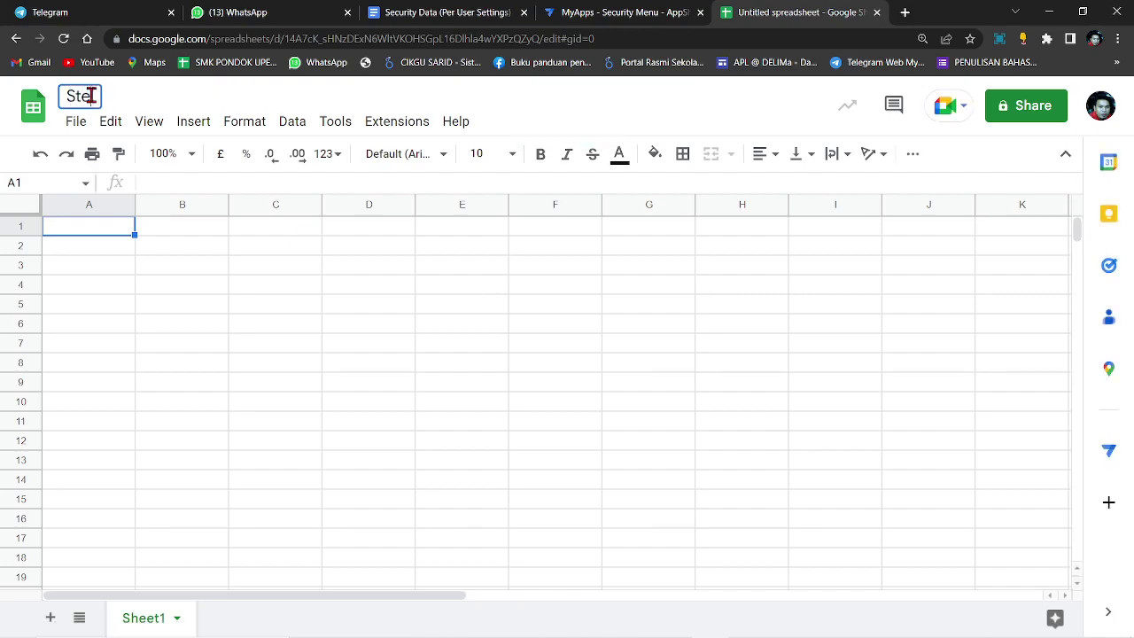
{"action": "type", "text": " 3 Securi"}
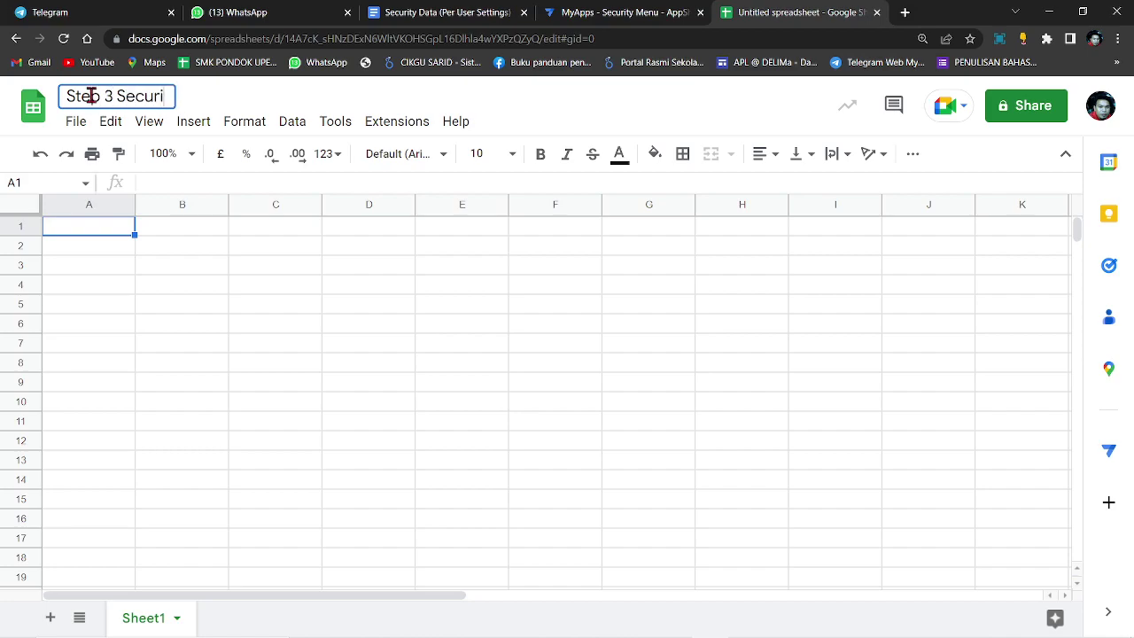
{"action": "type", "text": "ty By Menu"}
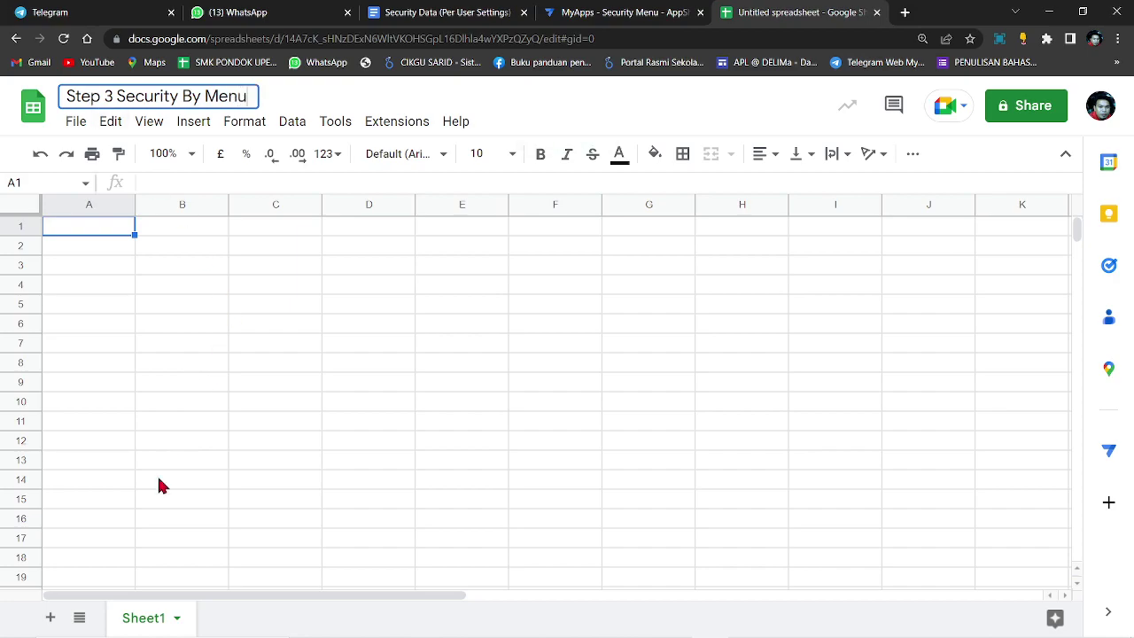
Step: Rename Sheet1 as PASSWORD
{"action": "double_click", "coordinate": [133, 625]}
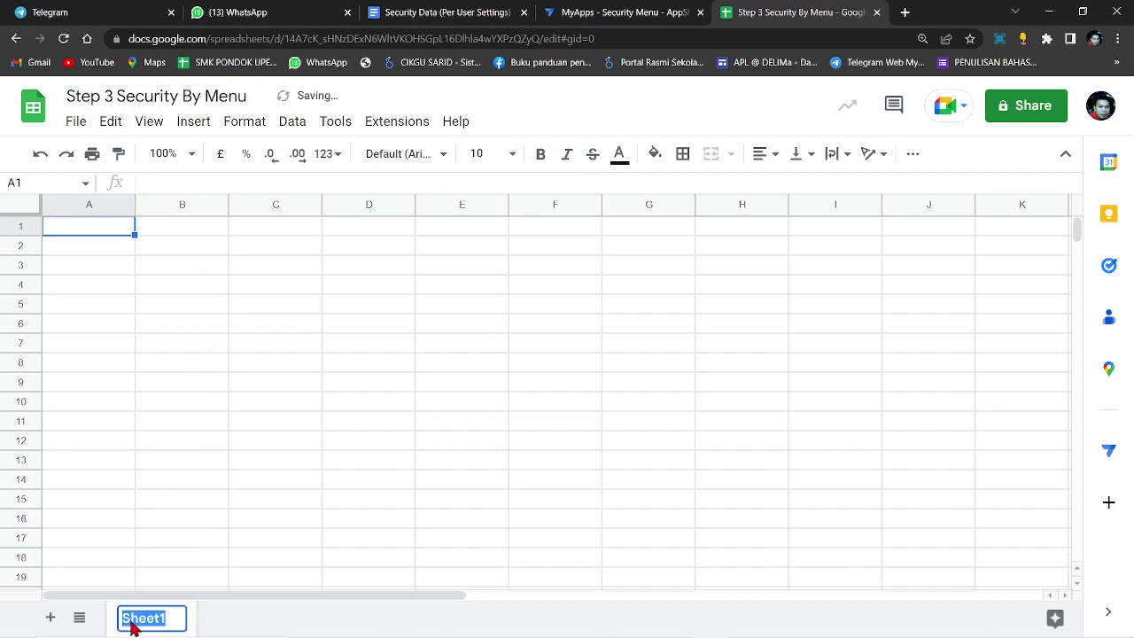
{"action": "type", "text": "P"}
{"action": "key", "text": "Caps_Lock"}
{"action": "type", "text": "ASSWORD"}
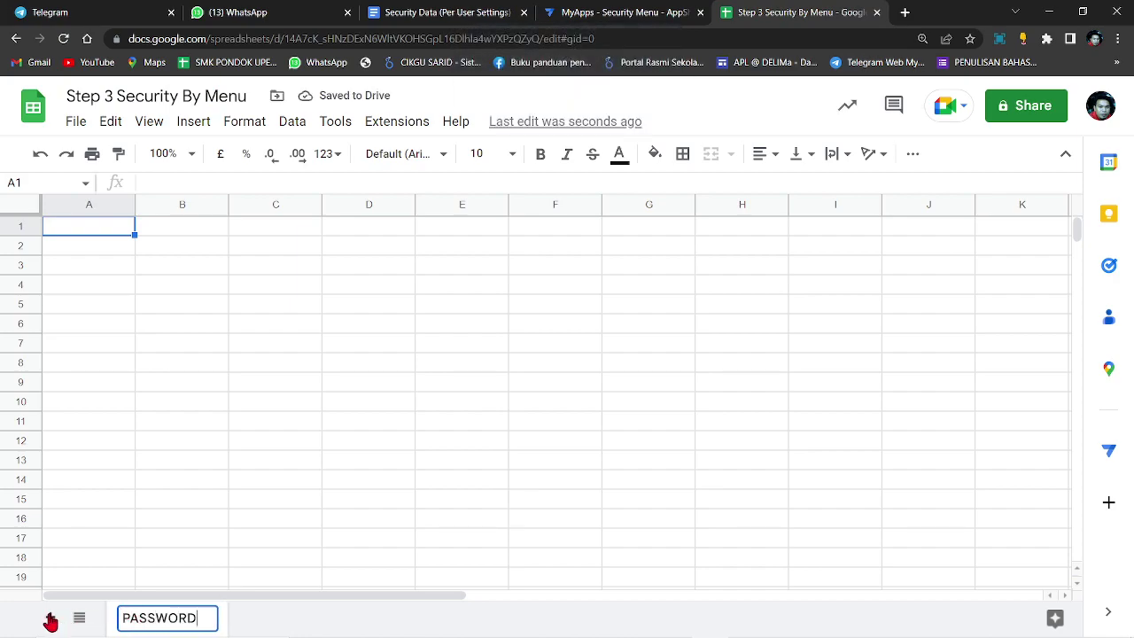
{"action": "key", "text": "Return"}
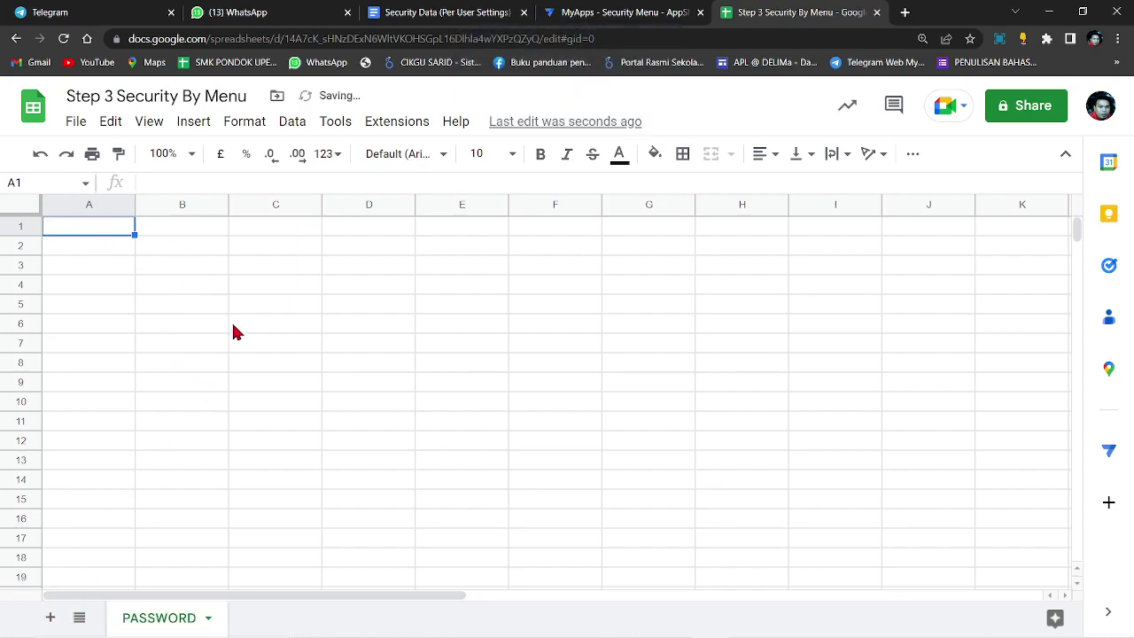
Step: Check the required columns in the notes document and enter the headers USER ID in A1 and PASSWORD in B1 of the PASSWORD sheet
{"action": "left_click", "coordinate": [425, 12]}
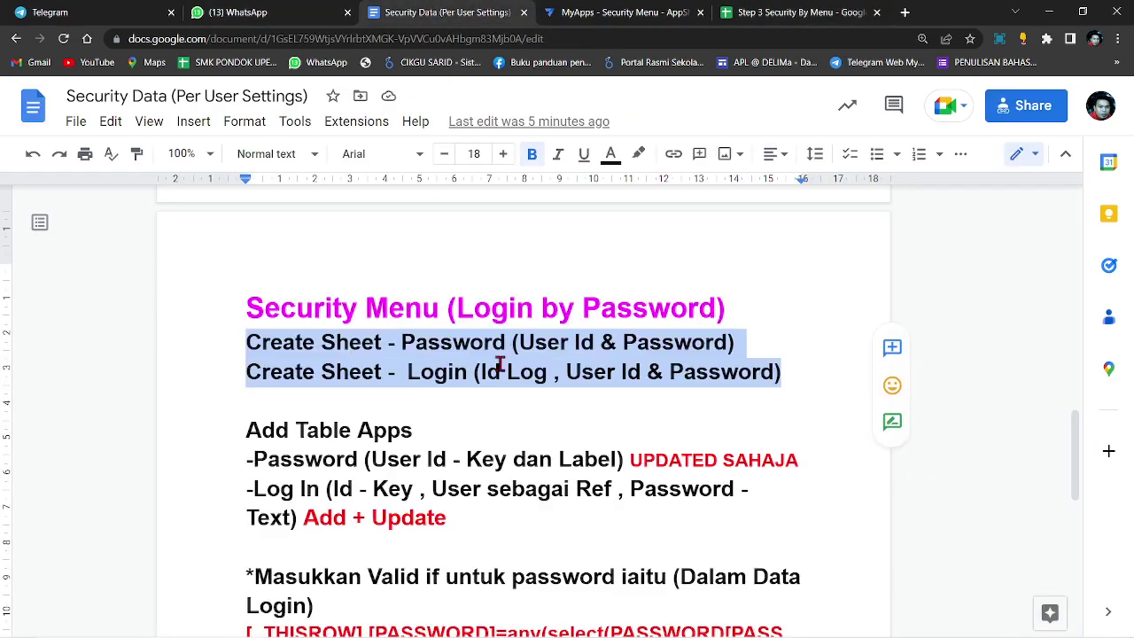
{"action": "left_click", "coordinate": [767, 14]}
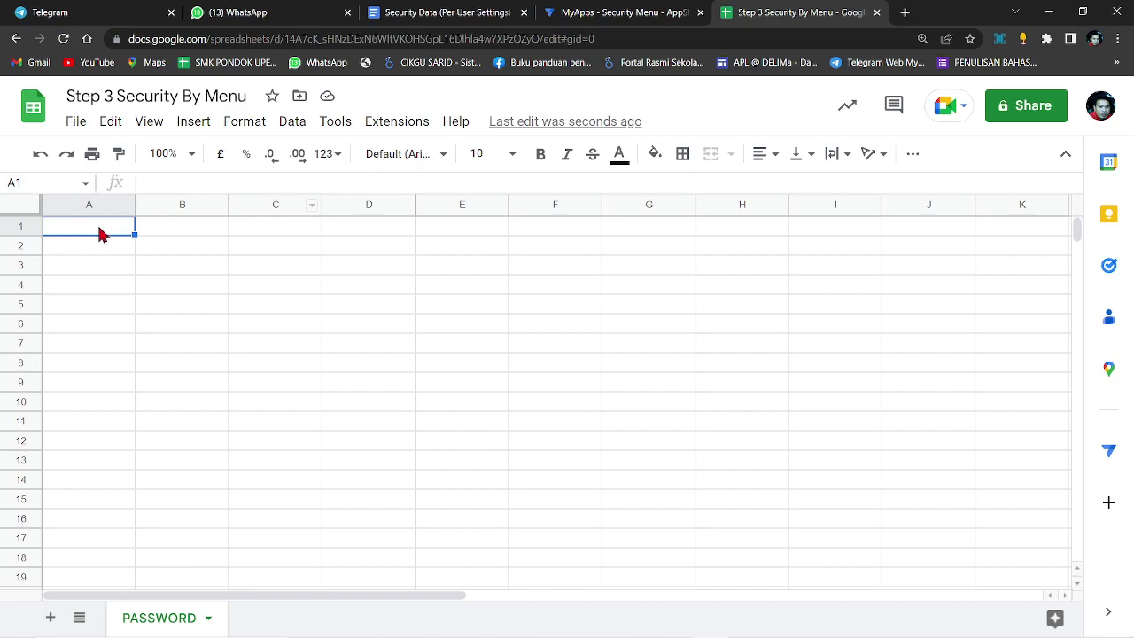
{"action": "type", "text": "USER ID"}
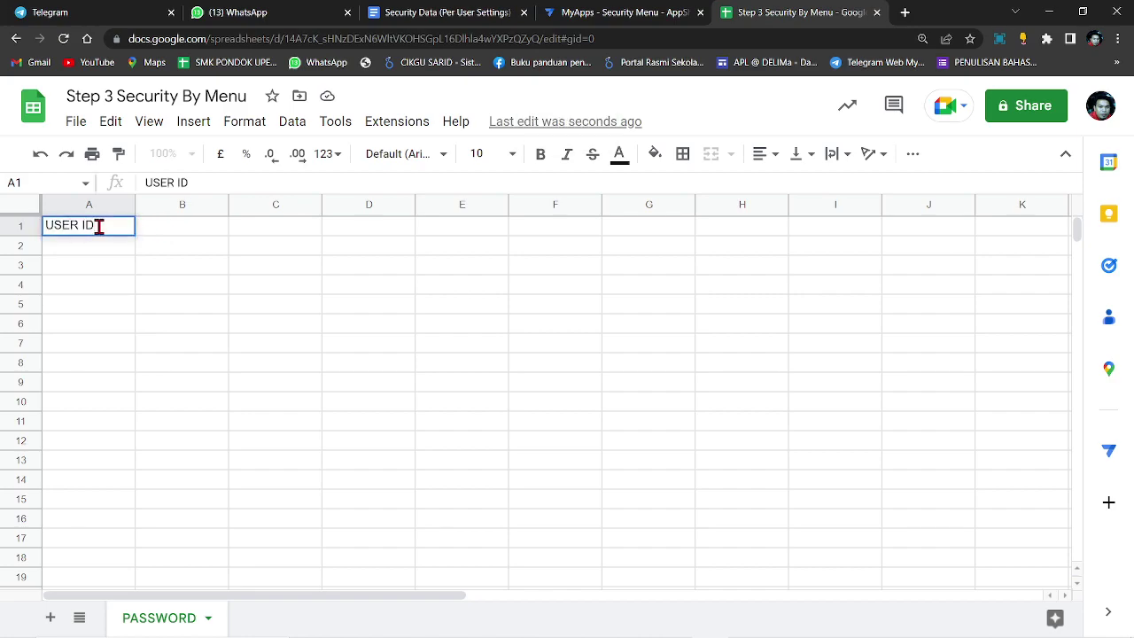
{"action": "key", "text": "Tab"}
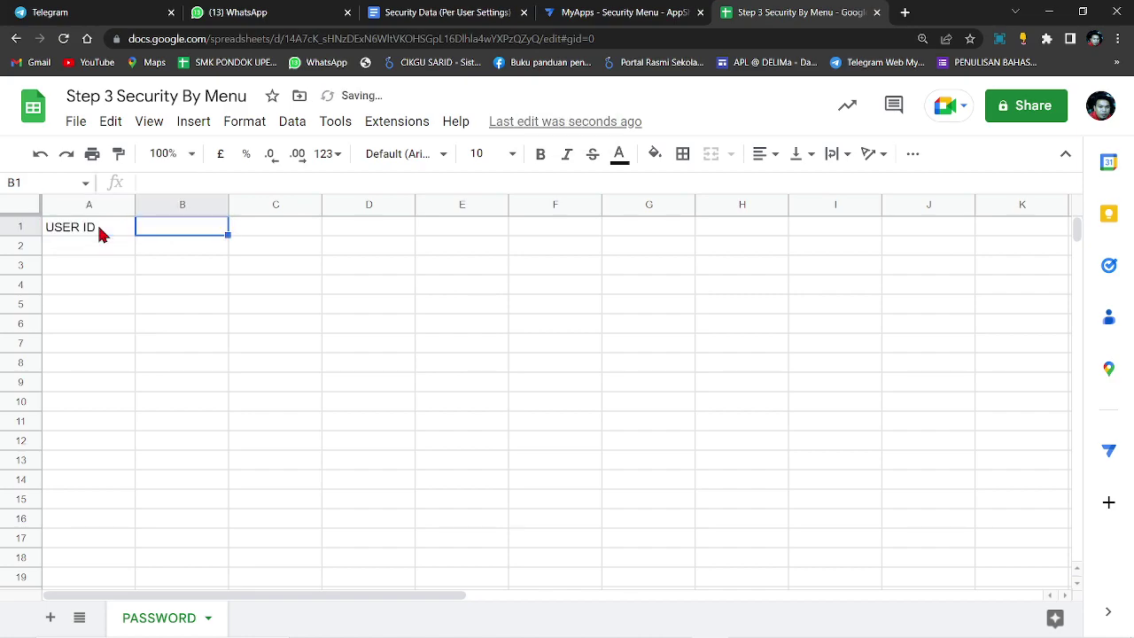
{"action": "type", "text": "PASSWORD"}
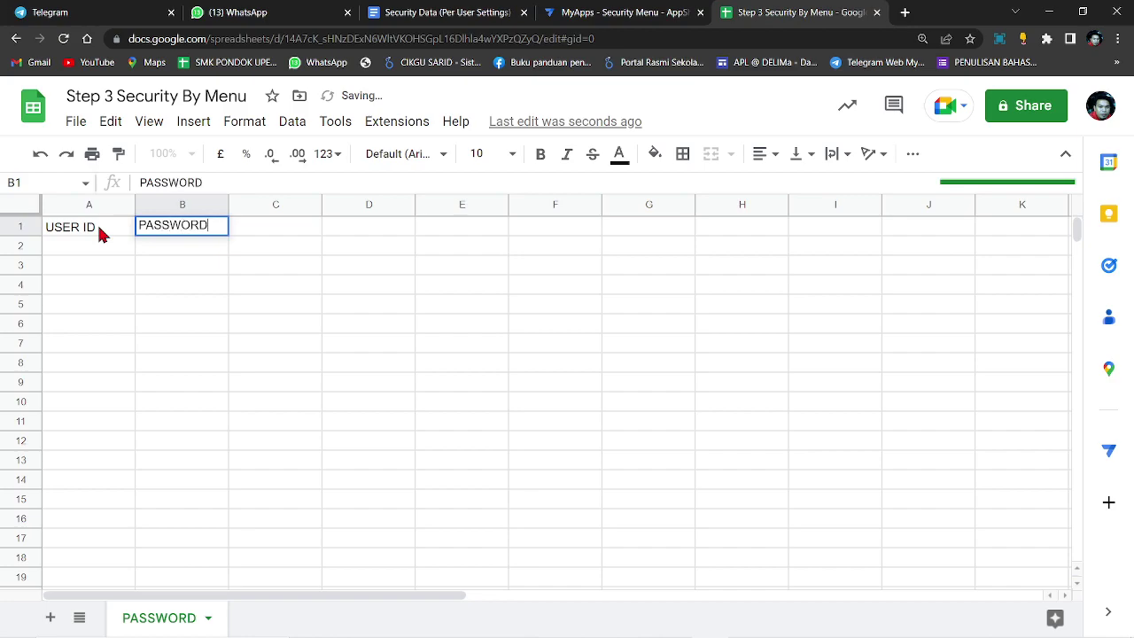
{"action": "left_click", "coordinate": [273, 294]}
{"action": "left_click_drag", "start_coordinate": [114, 230], "coordinate": [183, 233]}
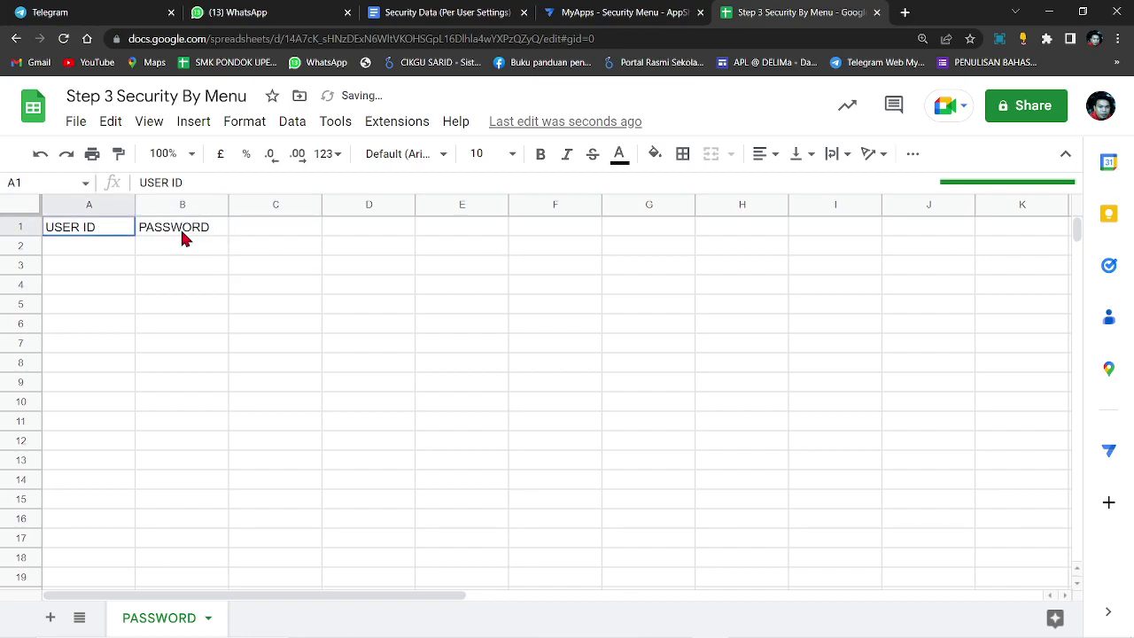
Step: Fill rows 2 and 3 of the PASSWORD sheet with two users' IDs in column A and their passwords in column B
{"action": "left_click", "coordinate": [120, 257]}
{"action": "type", "text": "SARID"}
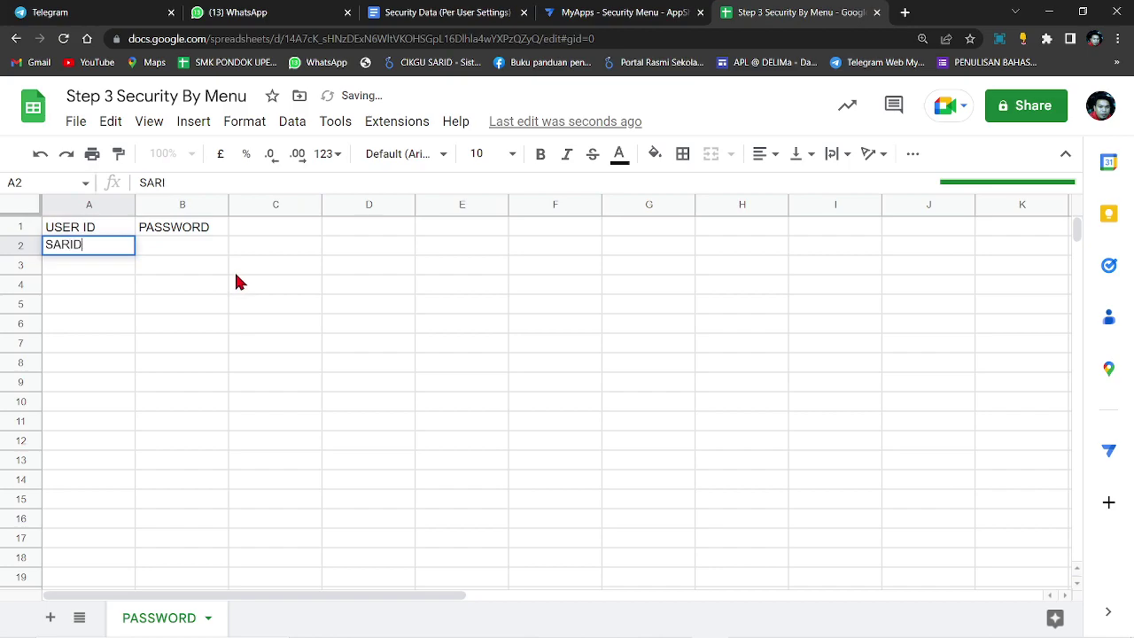
{"action": "left_click", "coordinate": [177, 250]}
{"action": "type", "text": "S1"}
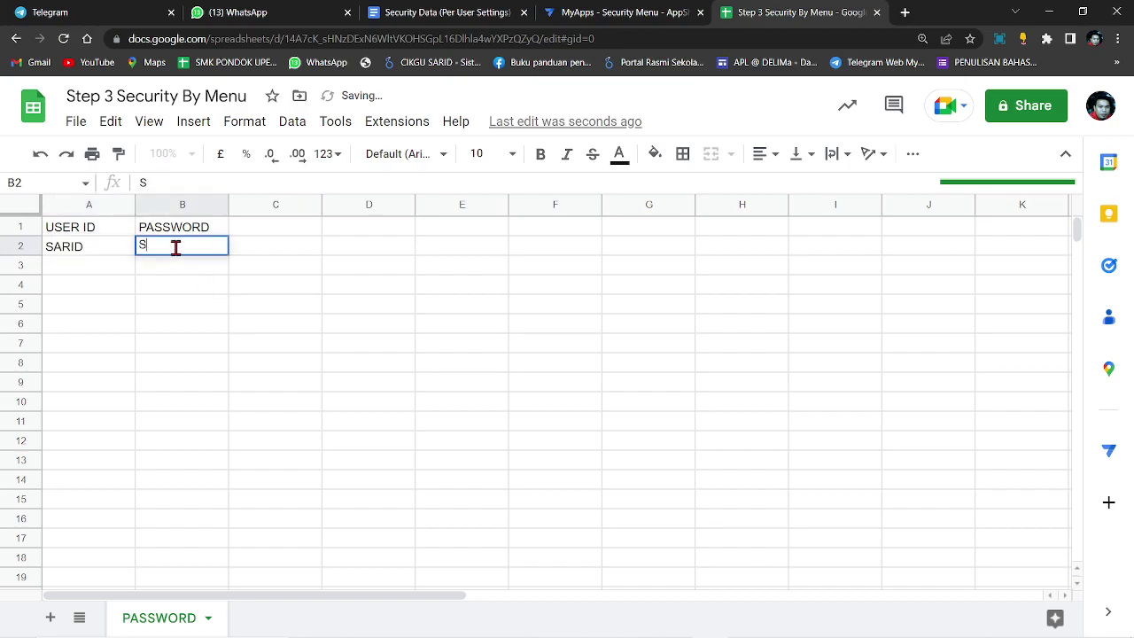
{"action": "left_click", "coordinate": [106, 268]}
{"action": "type", "text": "A"}
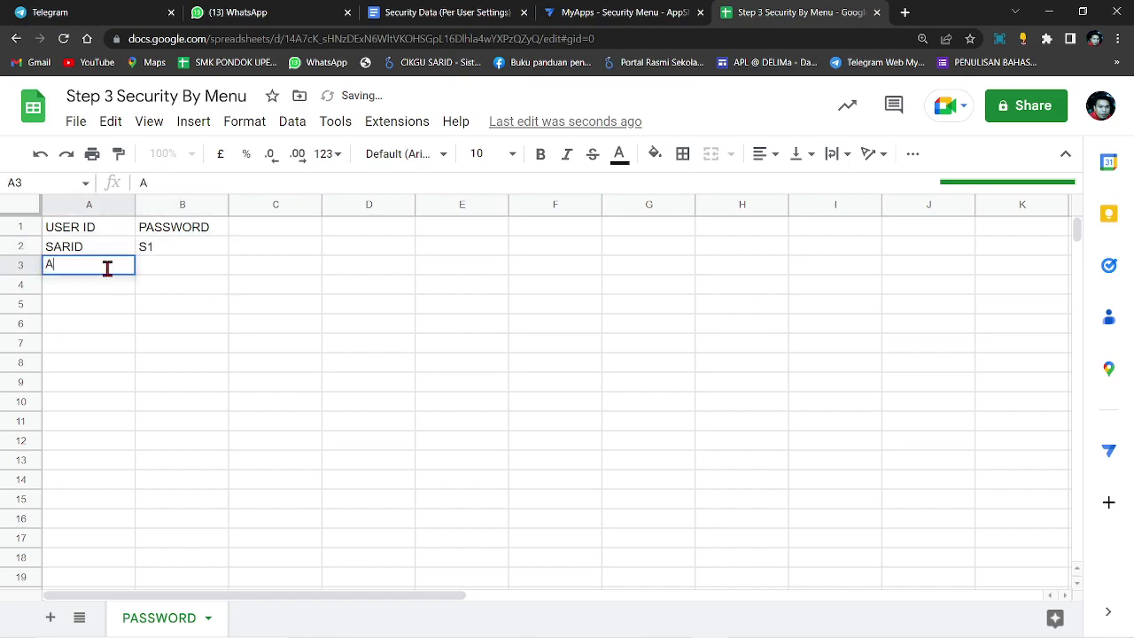
{"action": "type", "text": "NAS"}
{"action": "left_click", "coordinate": [173, 271]}
{"action": "type", "text": "A"}
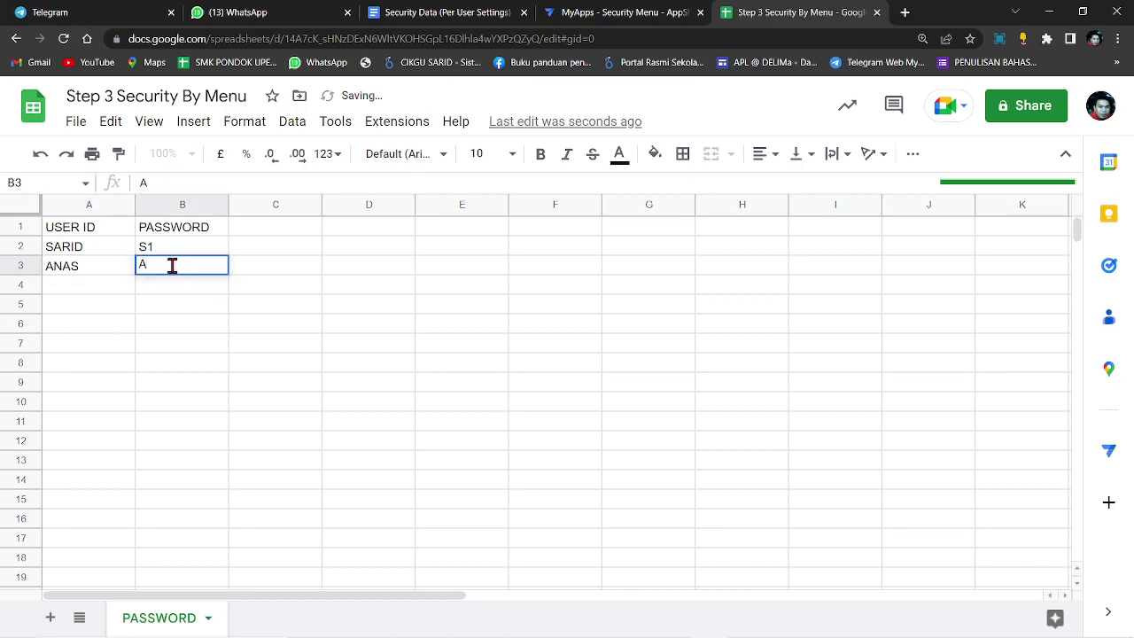
{"action": "type", "text": "1"}
{"action": "left_click", "coordinate": [186, 326]}
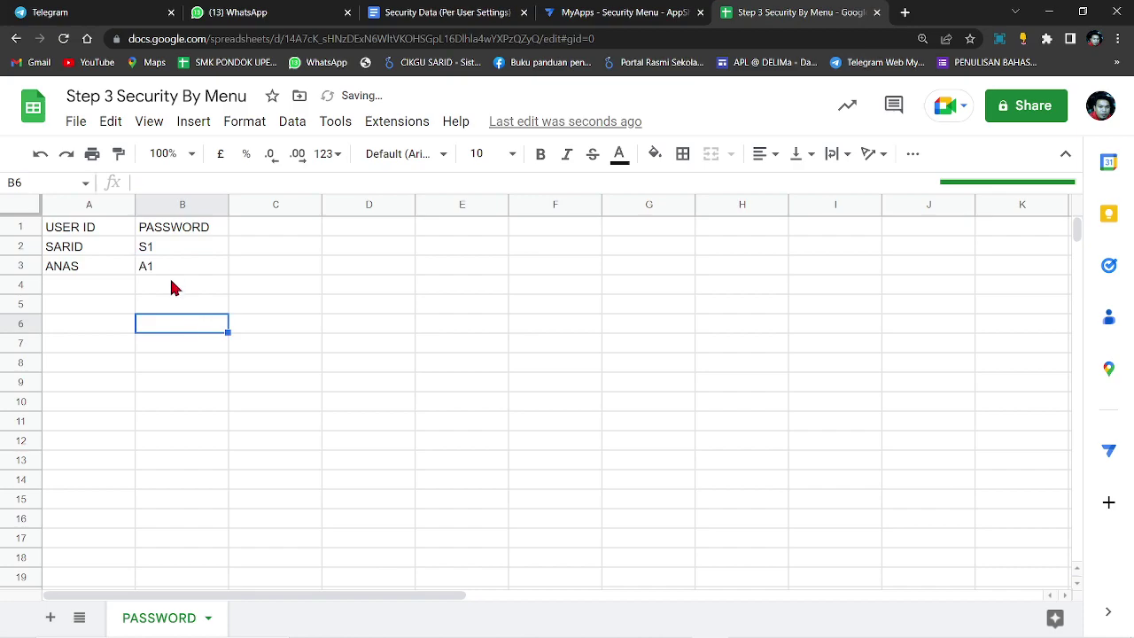
{"action": "left_click_drag", "start_coordinate": [165, 248], "coordinate": [168, 286]}
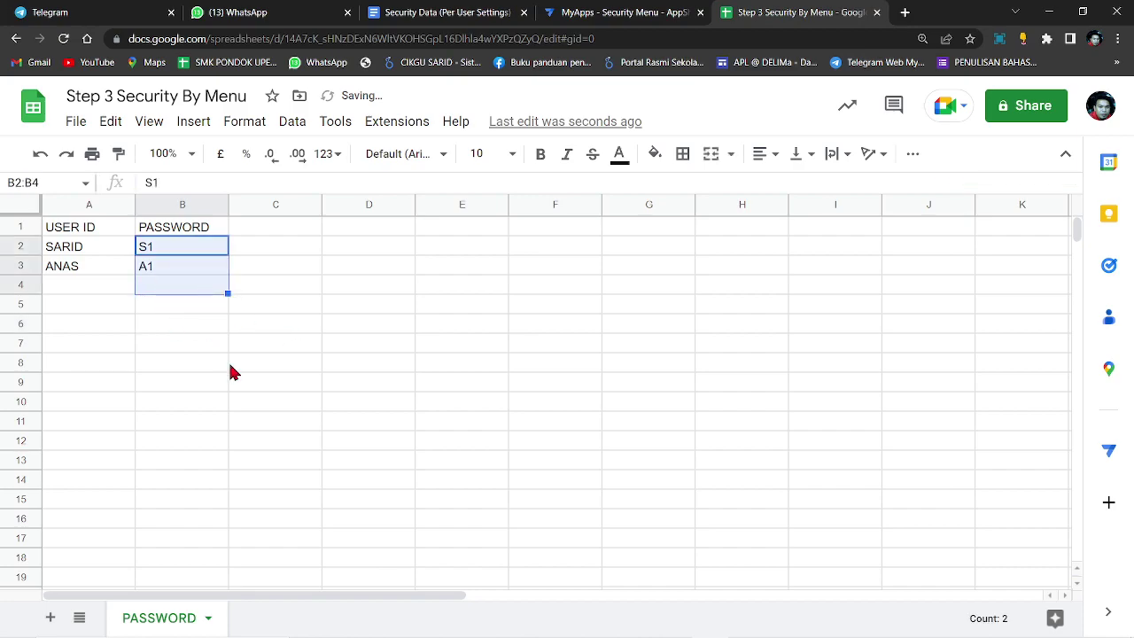
Step: Duplicate the PASSWORD sheet and rename the copy LOGIN
{"action": "right_click", "coordinate": [165, 611]}
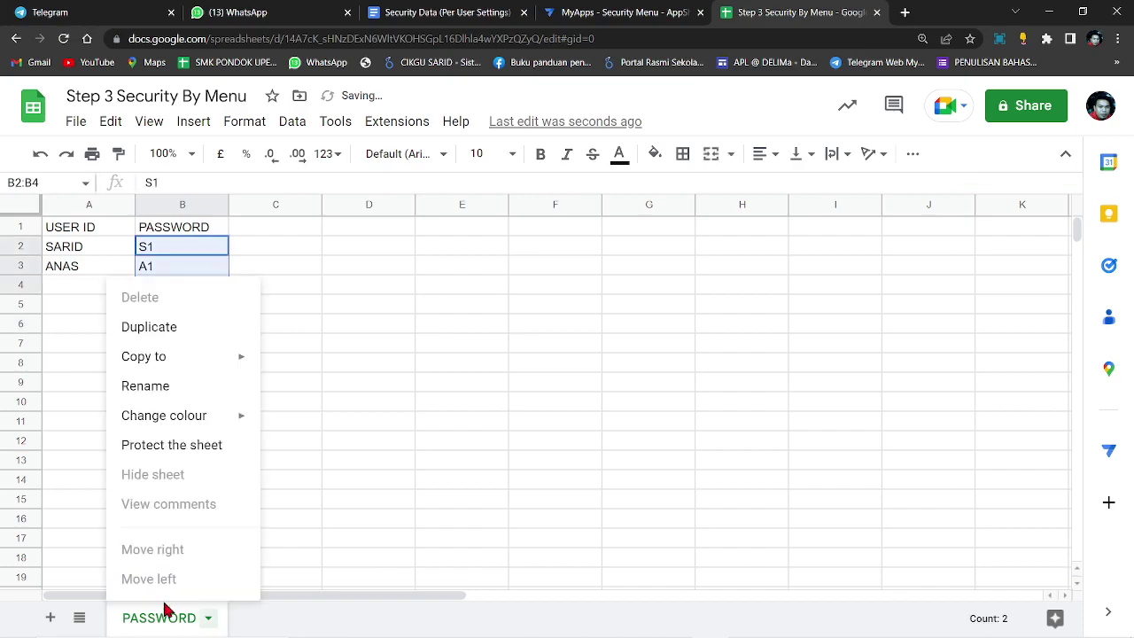
{"action": "left_click", "coordinate": [175, 327]}
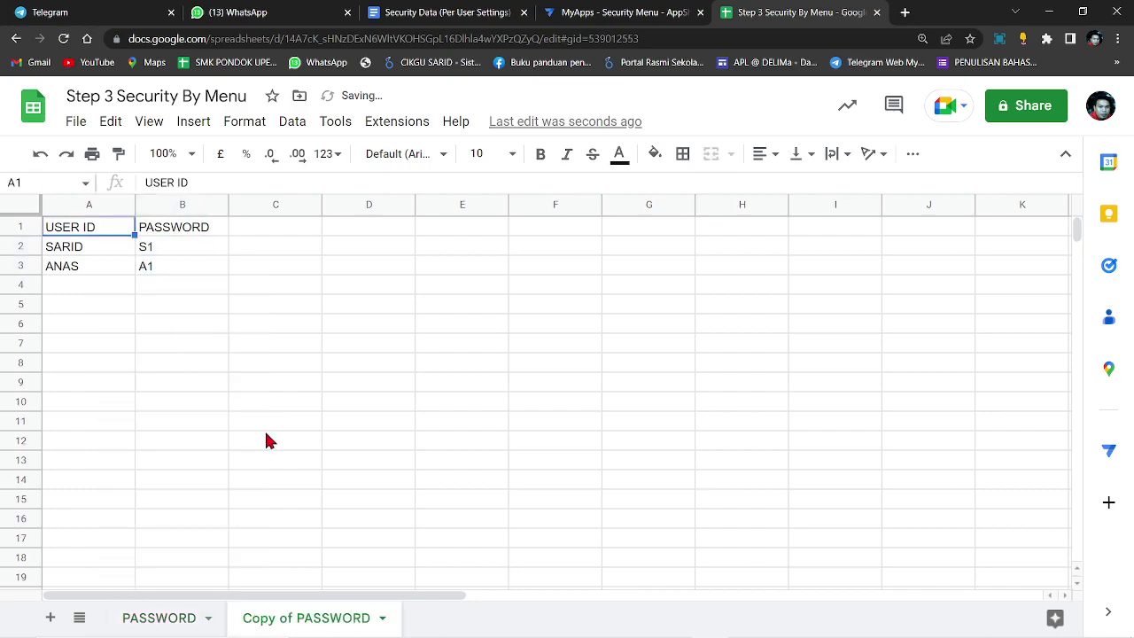
{"action": "double_click", "coordinate": [293, 620]}
{"action": "type", "text": "LOGIN"}
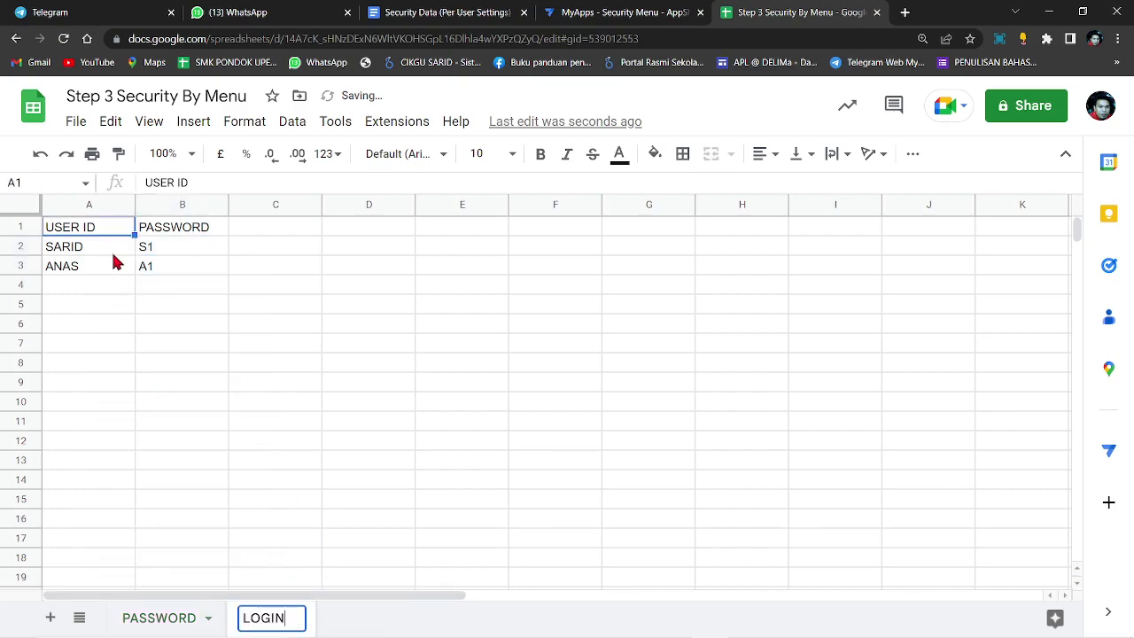
Step: Insert a column before USER ID in the LOGIN sheet and clear the copied user entries in rows 2 and 3
{"action": "right_click", "coordinate": [91, 204]}
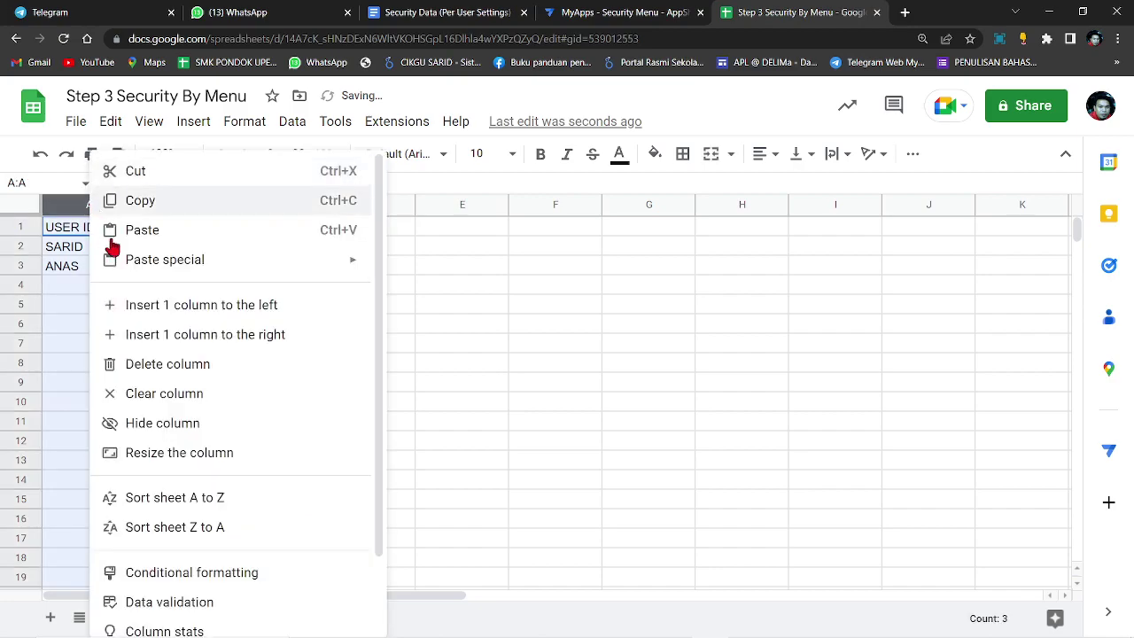
{"action": "left_click", "coordinate": [268, 312]}
{"action": "left_click_drag", "start_coordinate": [164, 252], "coordinate": [245, 282]}
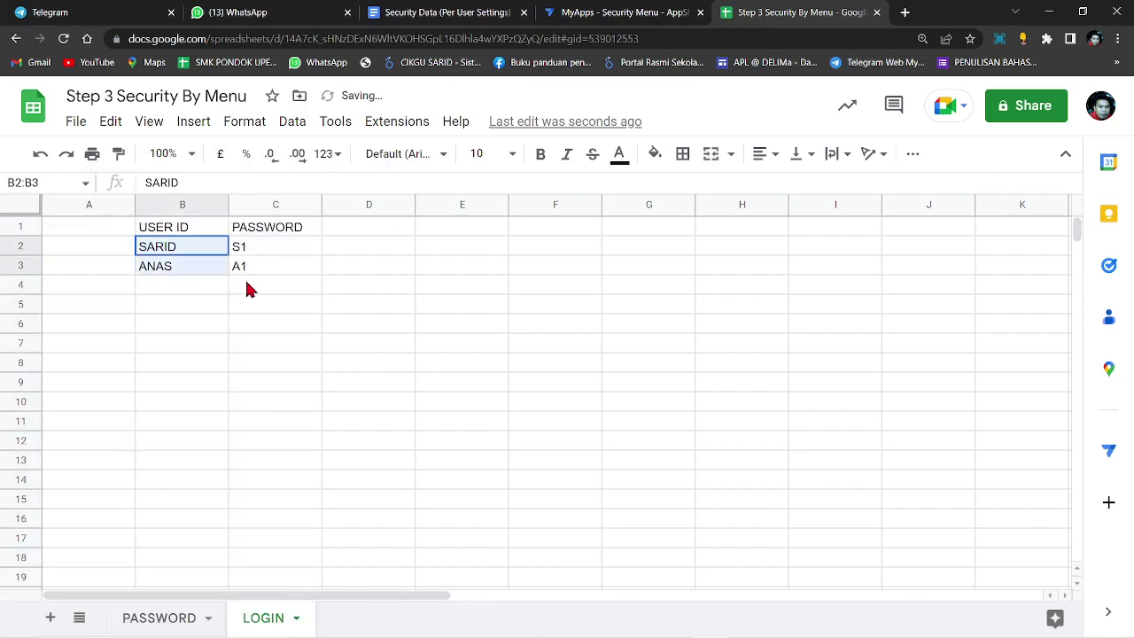
{"action": "key", "text": "Delete"}
Step: Enter the header ID LOG in cell A1 of the LOGIN sheet
{"action": "left_click", "coordinate": [105, 231]}
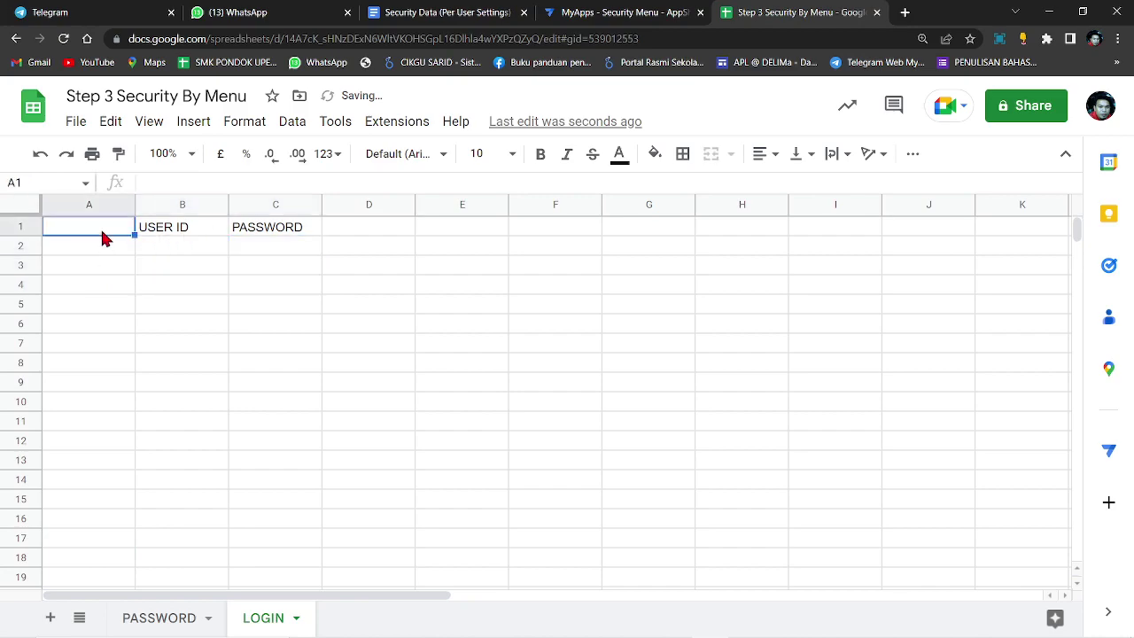
{"action": "type", "text": "ID "}
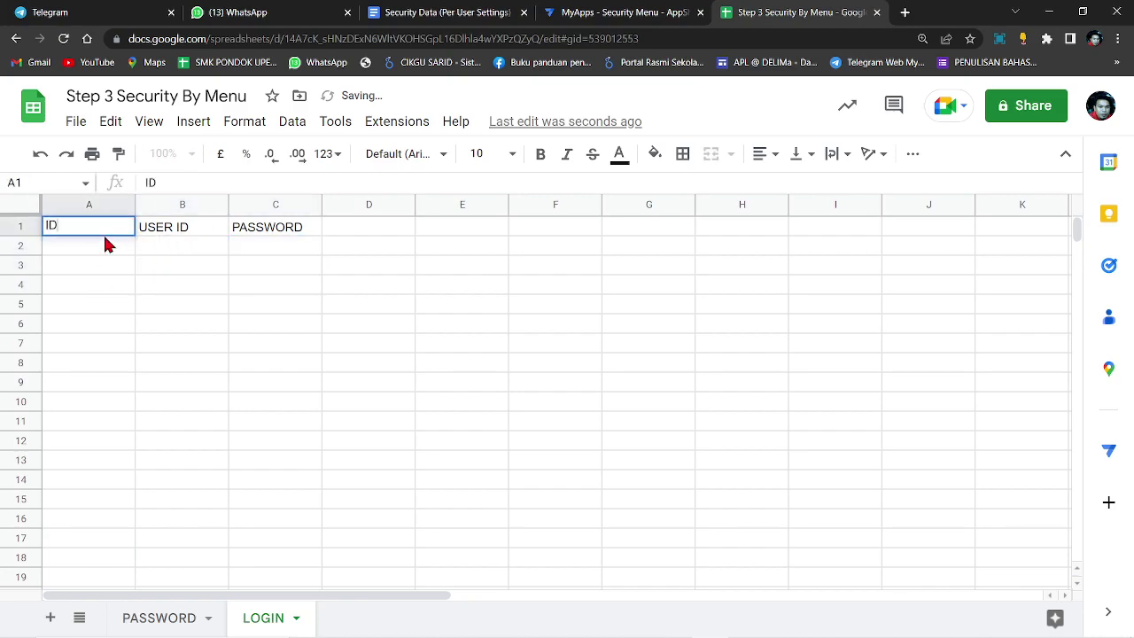
{"action": "type", "text": "LOG"}
{"action": "left_click", "coordinate": [96, 330]}
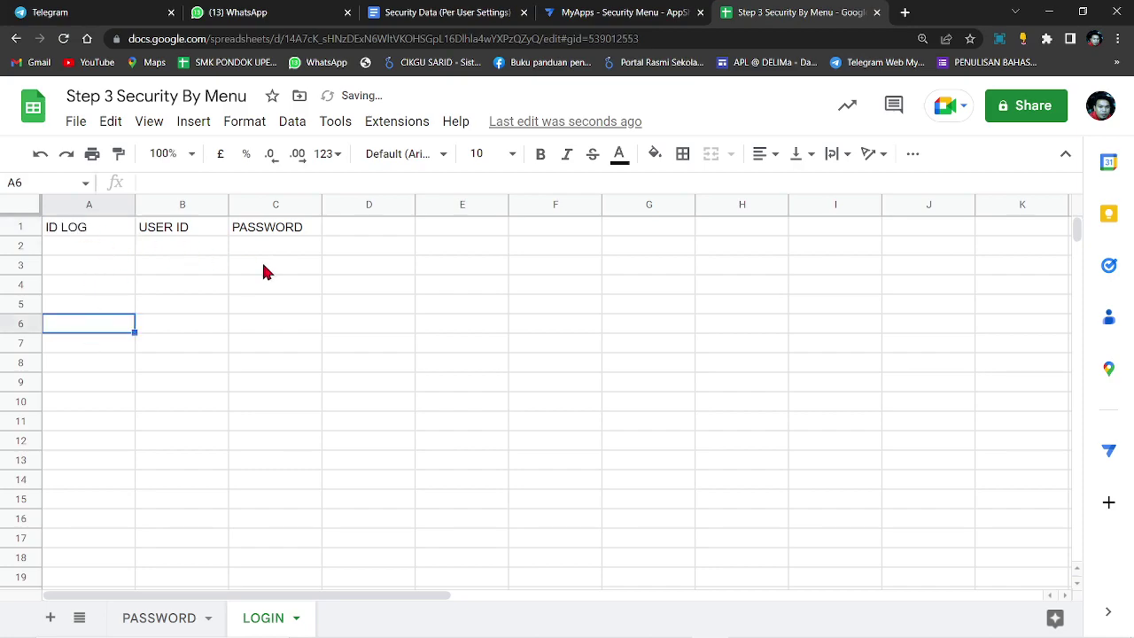
Step: Delete the unused columns C to Z from the PASSWORD sheet
{"action": "left_click", "coordinate": [172, 615]}
{"action": "left_click", "coordinate": [75, 254]}
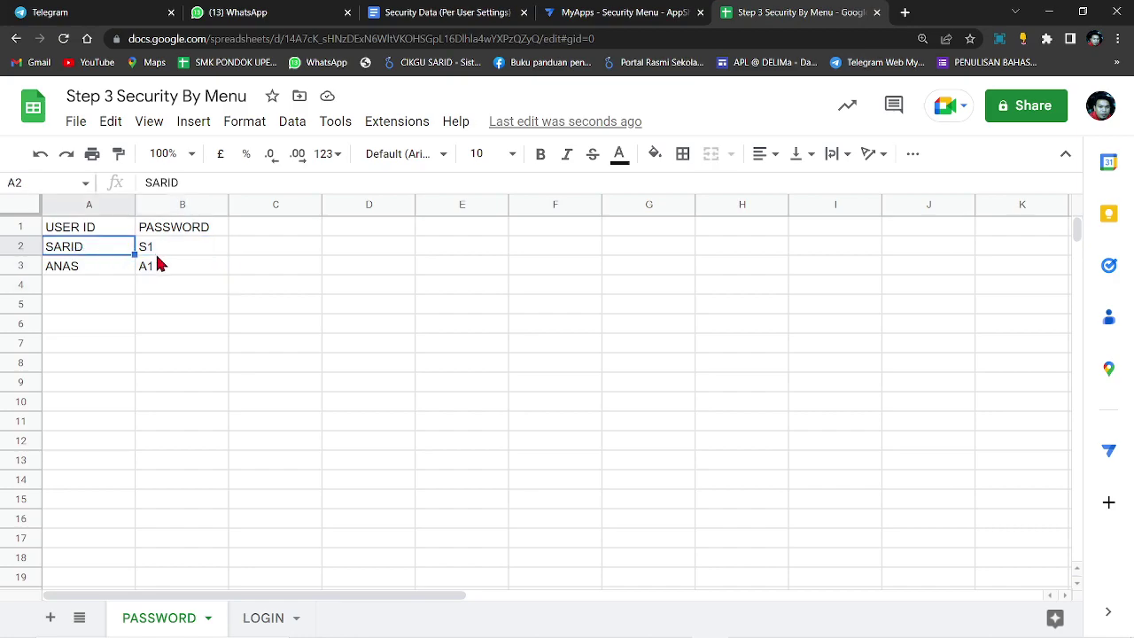
{"action": "left_click_drag", "start_coordinate": [79, 253], "coordinate": [168, 538]}
{"action": "left_click_drag", "start_coordinate": [77, 270], "coordinate": [129, 423]}
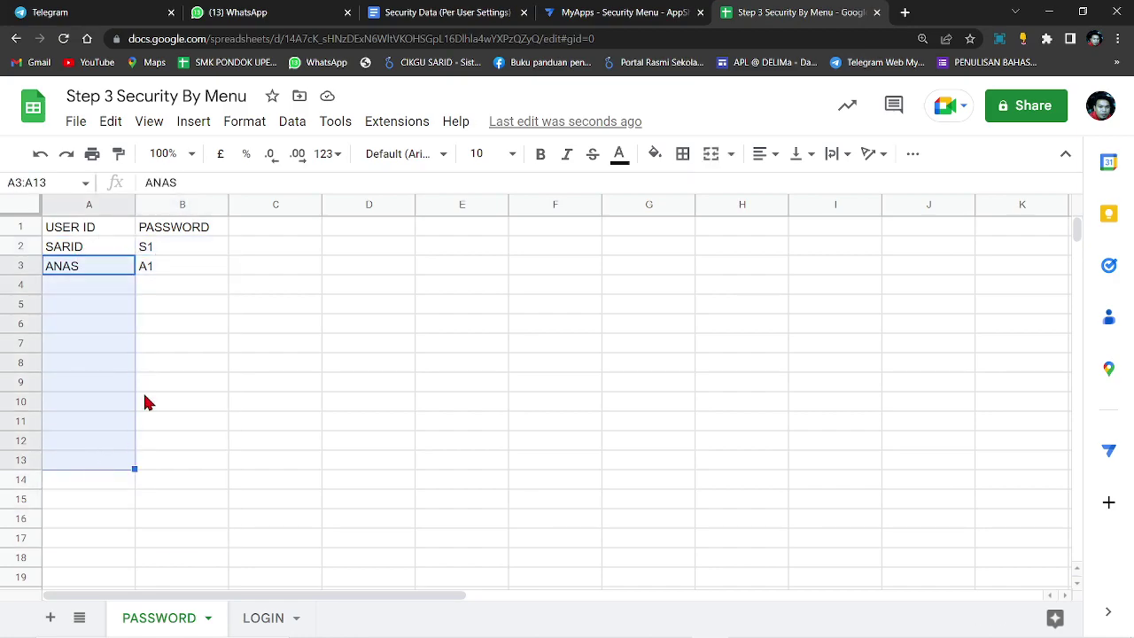
{"action": "left_click_drag", "start_coordinate": [197, 265], "coordinate": [198, 467]}
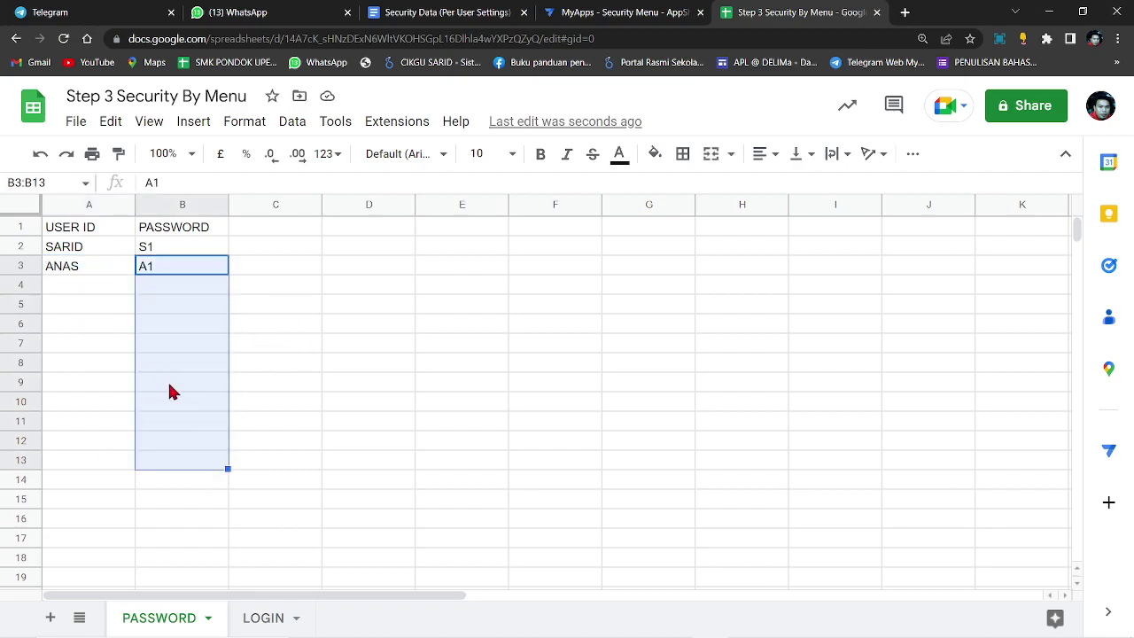
{"action": "left_click_drag", "start_coordinate": [277, 210], "coordinate": [1063, 210]}
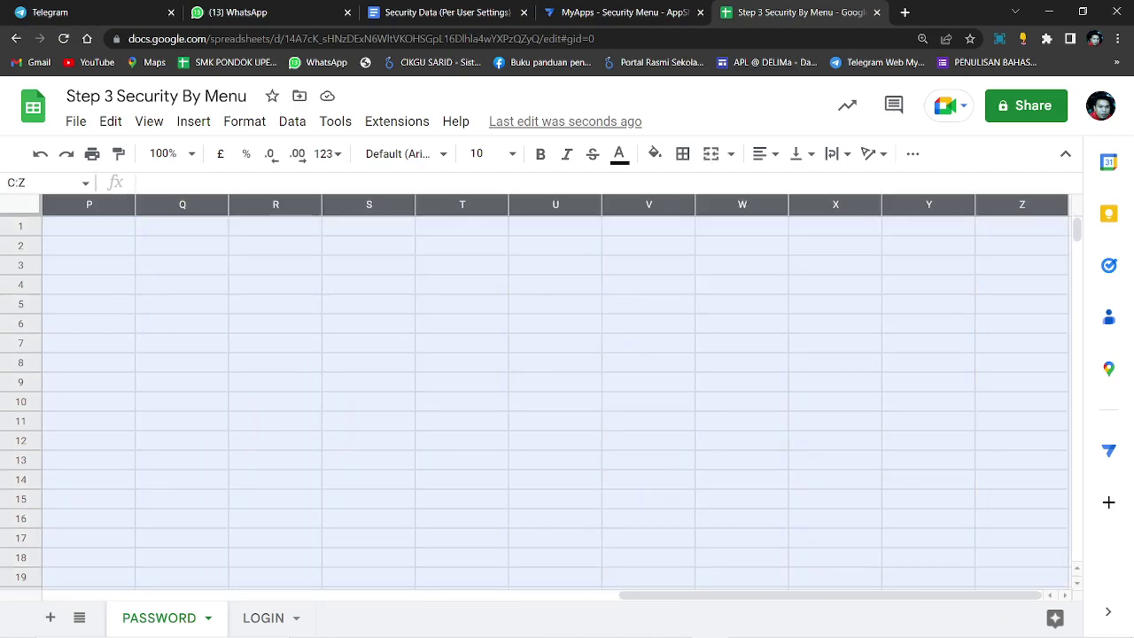
{"action": "right_click", "coordinate": [714, 306]}
{"action": "left_click", "coordinate": [759, 365]}
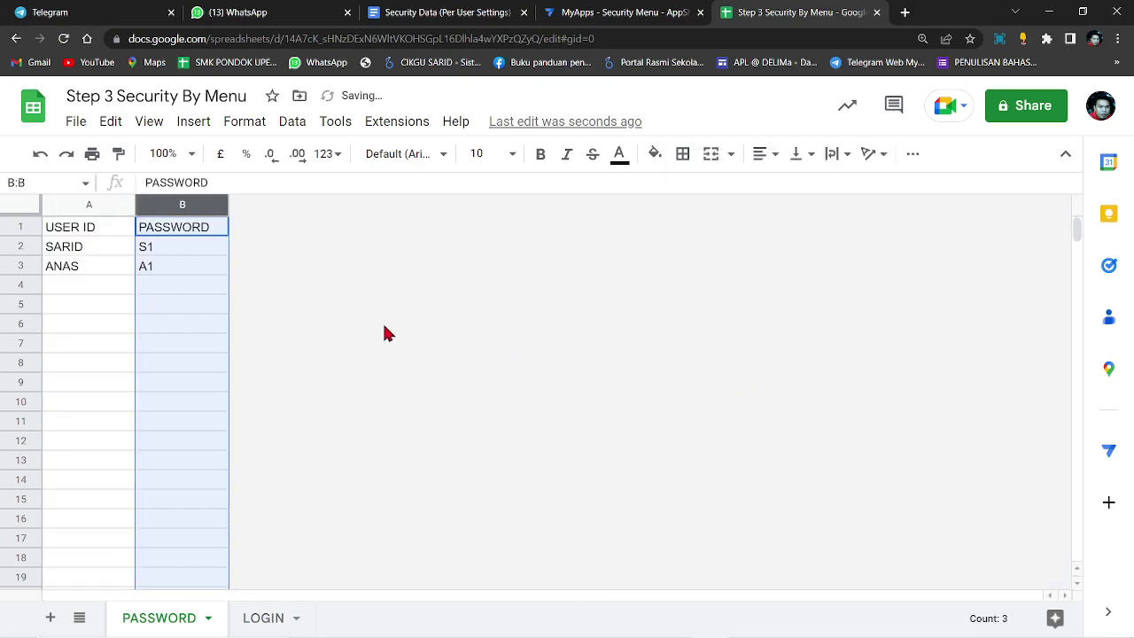
Step: Widen columns A and B of the PASSWORD sheet and column A of the LOGIN sheet
{"action": "left_click_drag", "start_coordinate": [226, 214], "coordinate": [431, 210]}
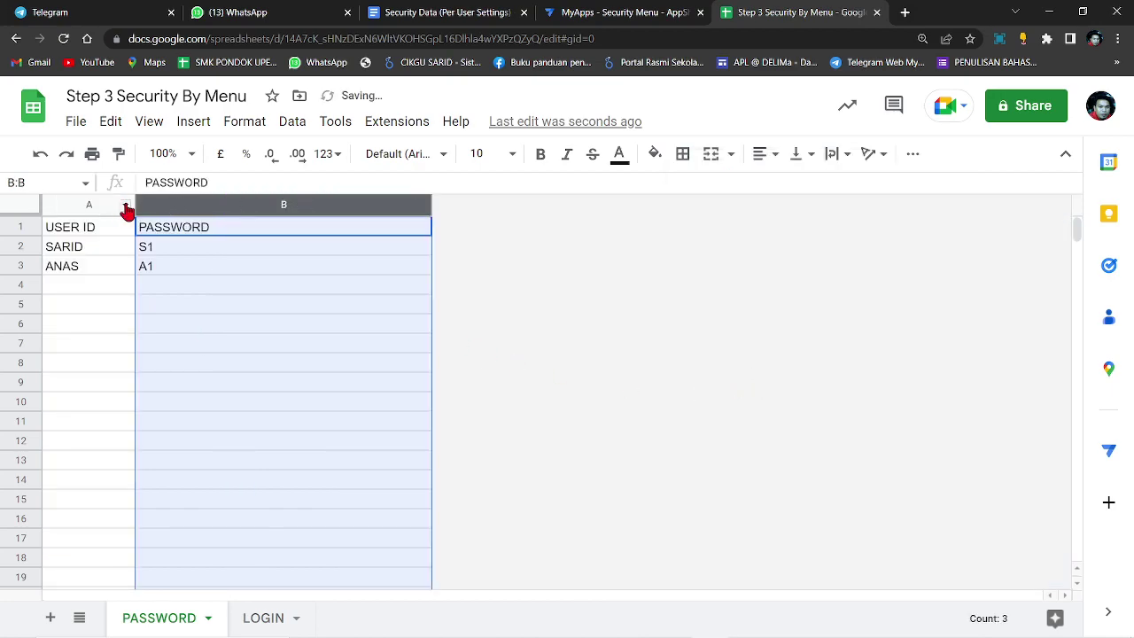
{"action": "left_click_drag", "start_coordinate": [133, 210], "coordinate": [236, 210]}
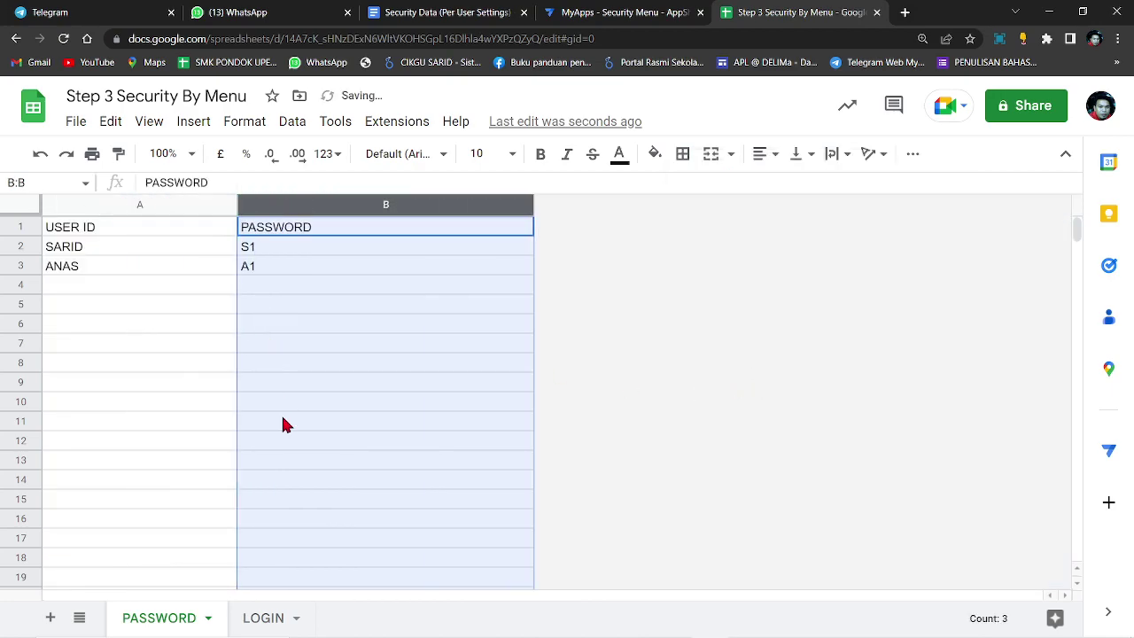
{"action": "left_click", "coordinate": [263, 618]}
{"action": "left_click_drag", "start_coordinate": [134, 204], "coordinate": [244, 210]}
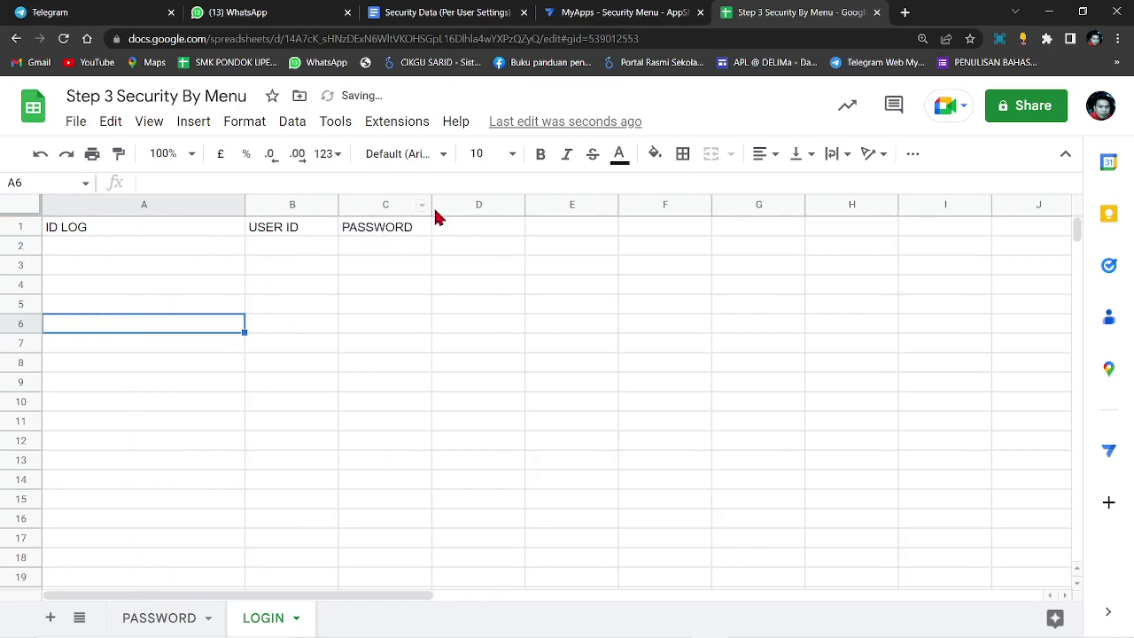
Step: Delete the unused columns D to AA from the LOGIN sheet
{"action": "left_click_drag", "start_coordinate": [479, 204], "coordinate": [1019, 204]}
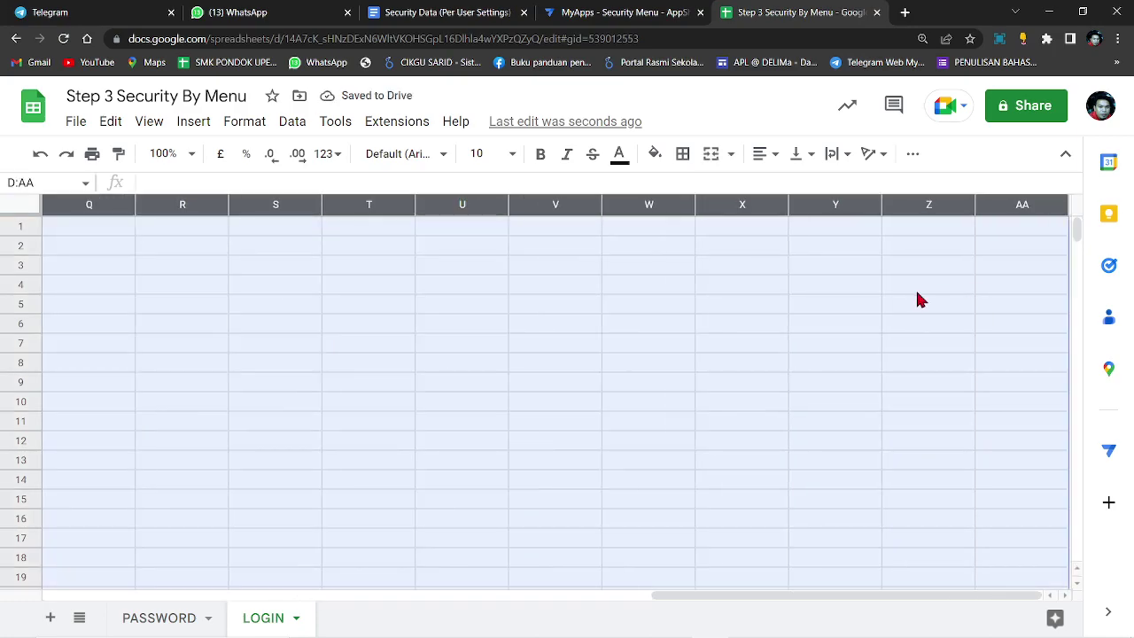
{"action": "right_click", "coordinate": [600, 412]}
{"action": "left_click", "coordinate": [872, 373]}
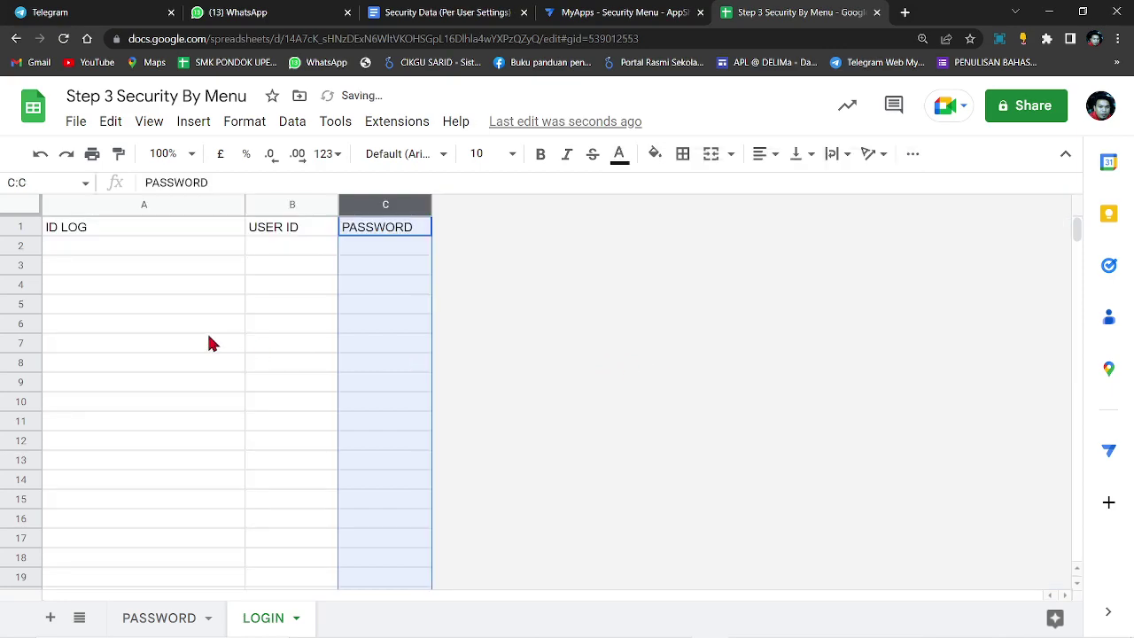
Step: Fill the LOGIN sheet's header cells A1:C1 with yellow
{"action": "left_click", "coordinate": [195, 323]}
{"action": "left_click_drag", "start_coordinate": [104, 237], "coordinate": [399, 232]}
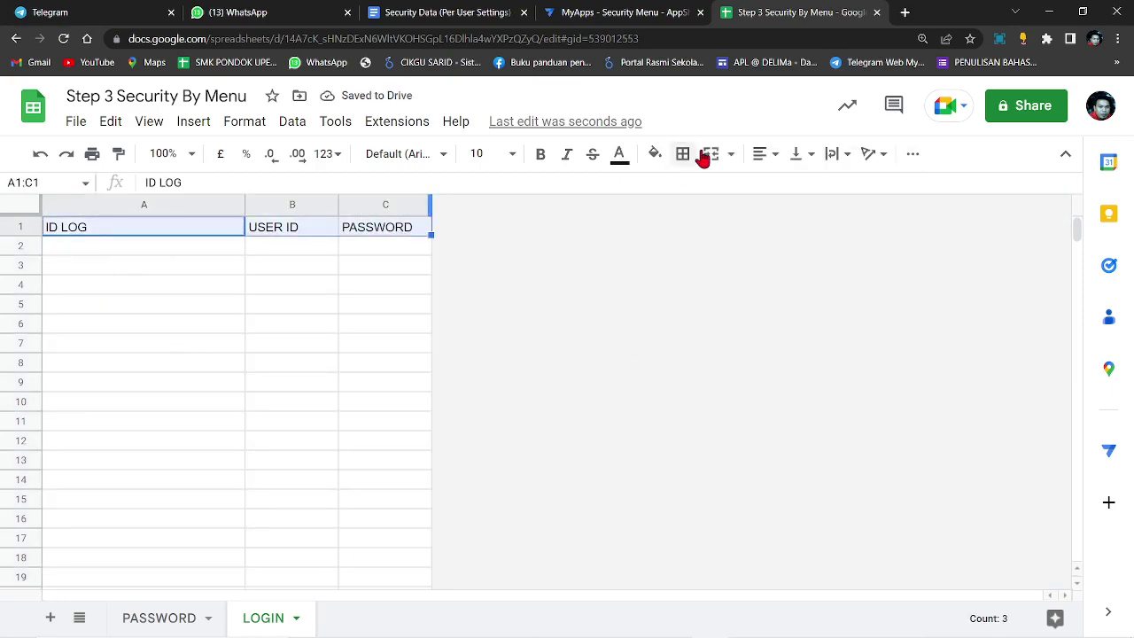
{"action": "left_click", "coordinate": [655, 153]}
{"action": "left_click", "coordinate": [721, 237]}
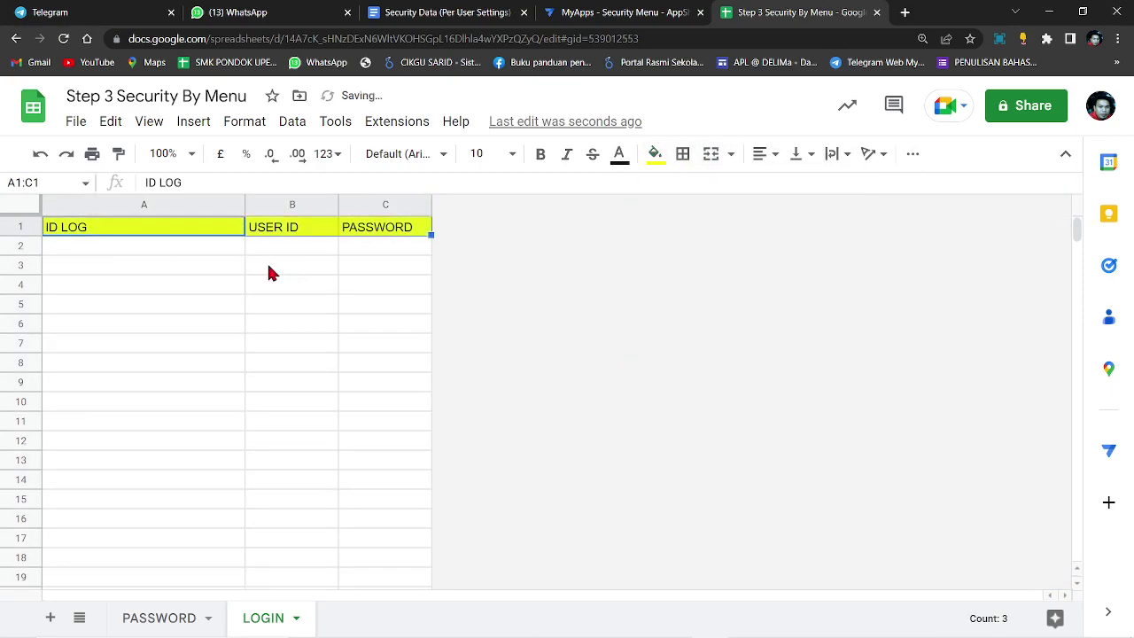
{"action": "left_click", "coordinate": [281, 250]}
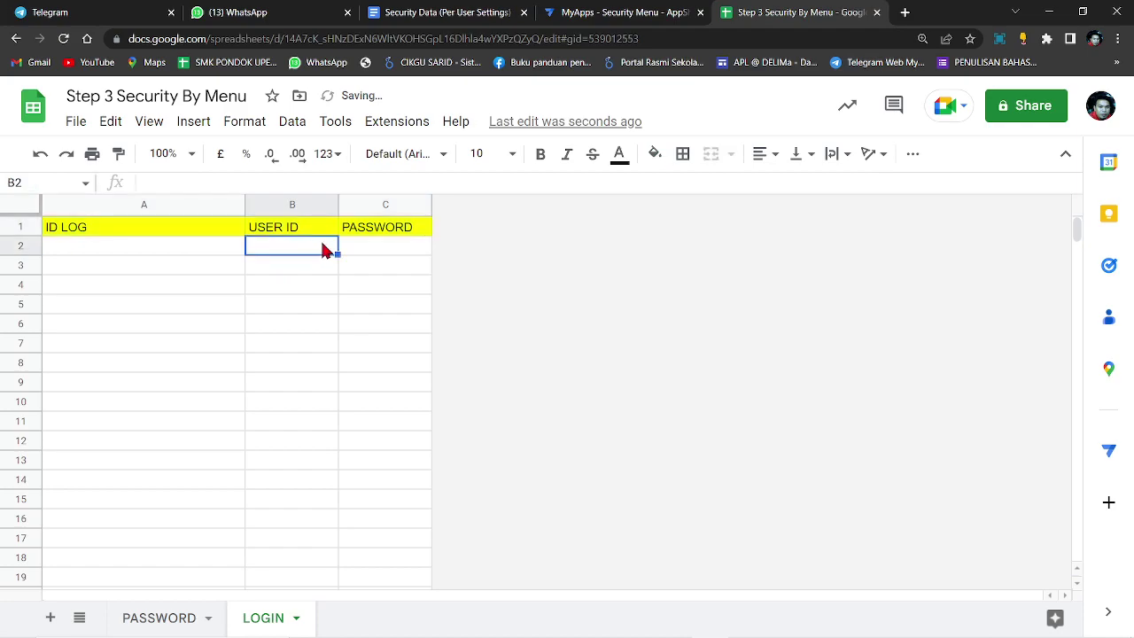
{"action": "left_click", "coordinate": [365, 253]}
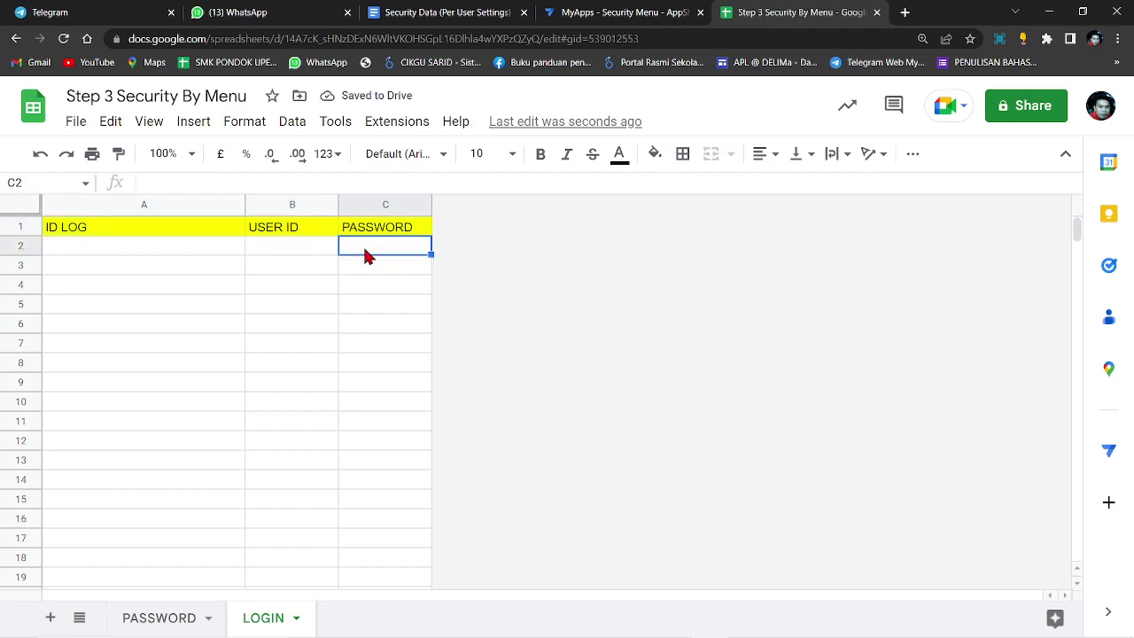
Step: Copy the workbook title Step 3 Security By Menu and switch to the AppSheet editor of MyApps - Security Menu
{"action": "left_click", "coordinate": [592, 12]}
{"action": "scroll", "coordinate": [978, 321], "scroll_direction": "down", "scroll_amount": 1}
{"action": "scroll", "coordinate": [957, 370], "scroll_direction": "up", "scroll_amount": 1}
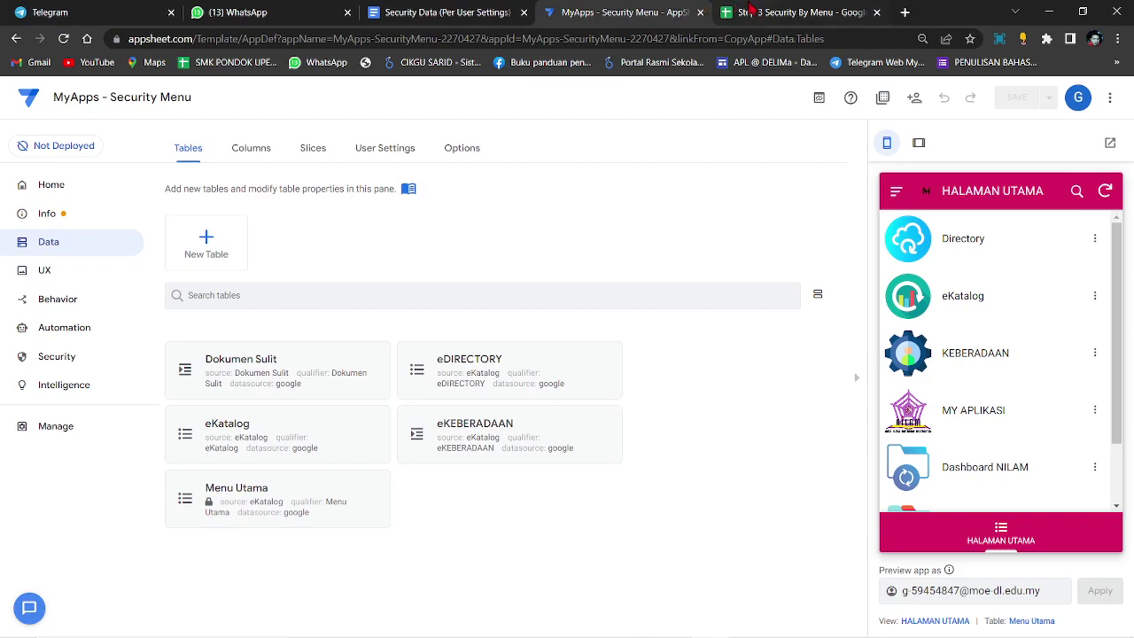
{"action": "left_click", "coordinate": [793, 12]}
{"action": "triple_click", "coordinate": [162, 97]}
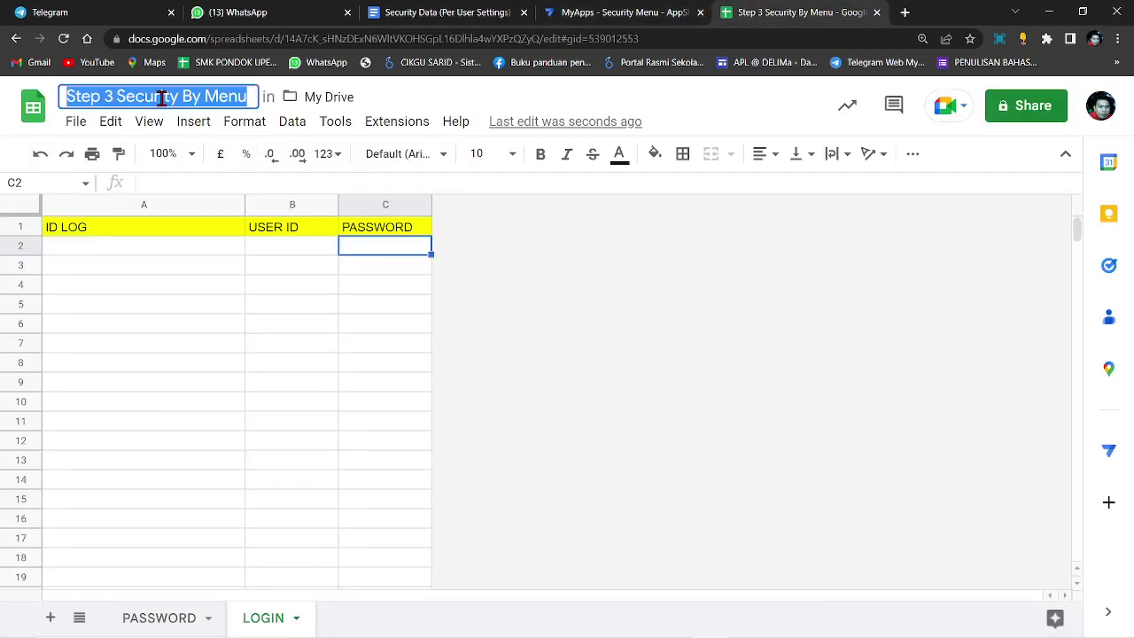
{"action": "right_click", "coordinate": [162, 99]}
{"action": "left_click", "coordinate": [217, 156]}
{"action": "key", "text": "ctrl+shift+Tab"}
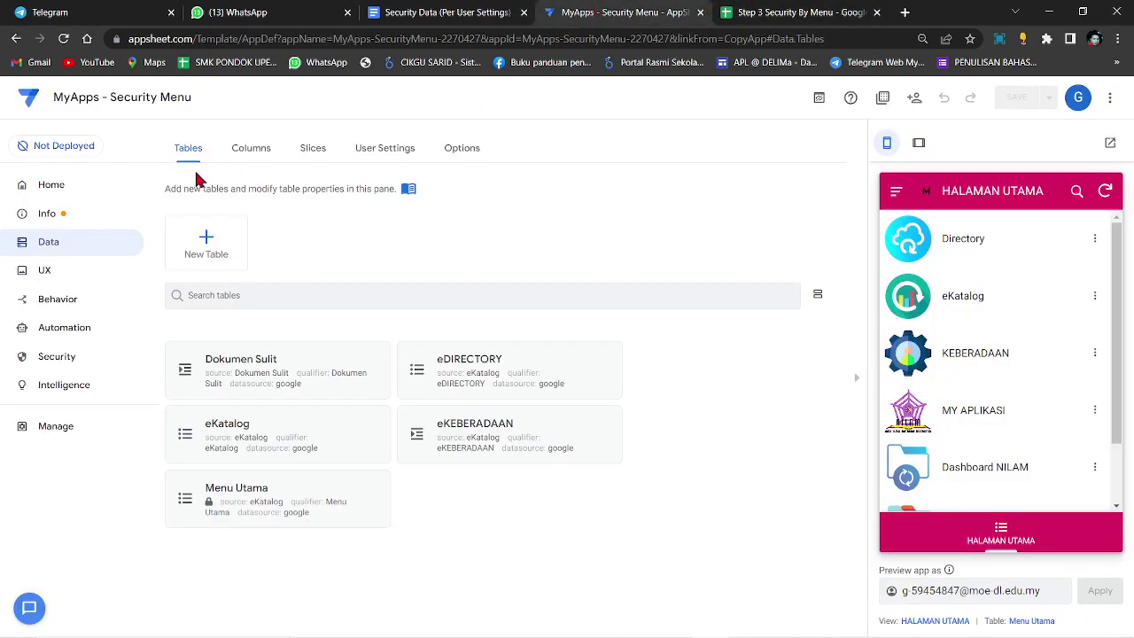
Step: Start a new table from existing data, searching Drive for the spreadsheet Step 3 Security By Menu and selecting it as the source
{"action": "left_click", "coordinate": [227, 255]}
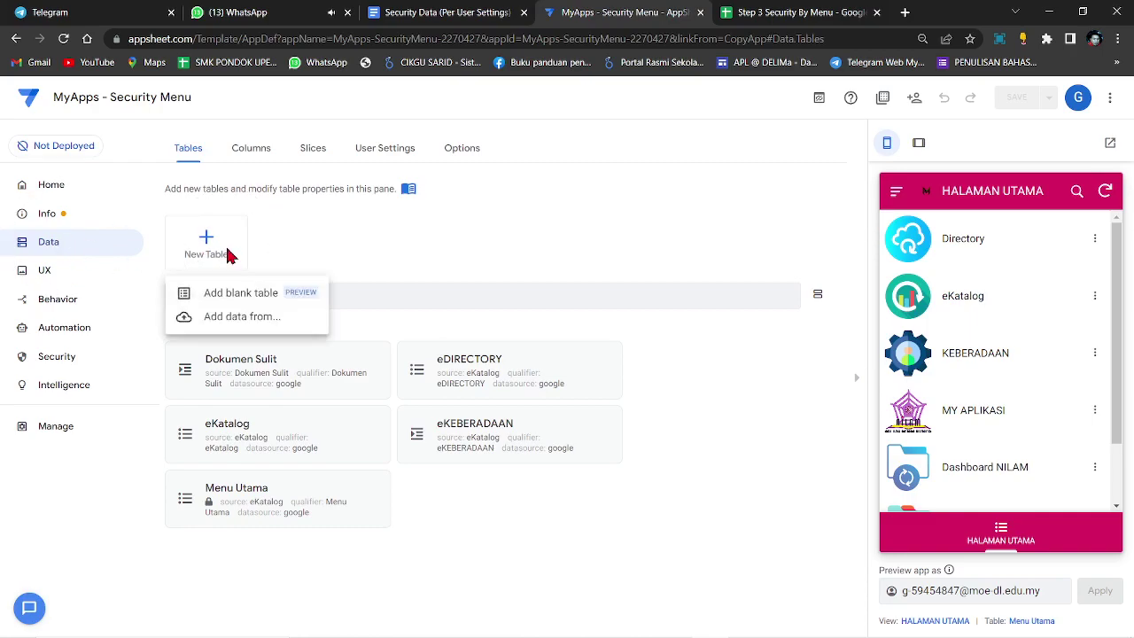
{"action": "left_click", "coordinate": [222, 320]}
{"action": "left_click", "coordinate": [494, 283]}
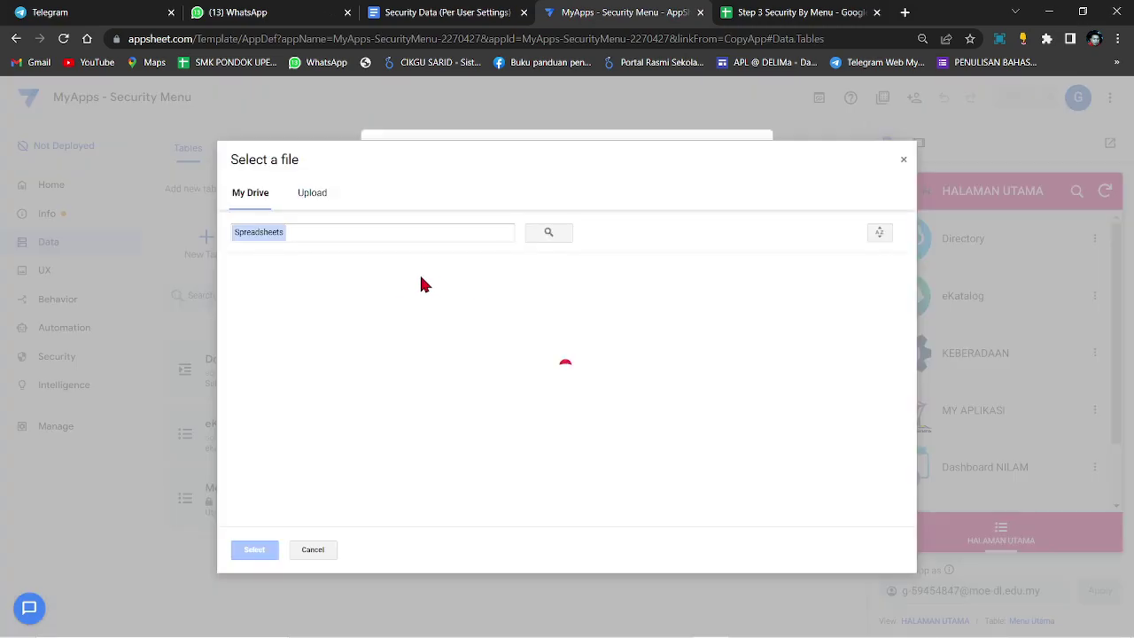
{"action": "right_click", "coordinate": [310, 232]}
{"action": "left_click", "coordinate": [352, 347]}
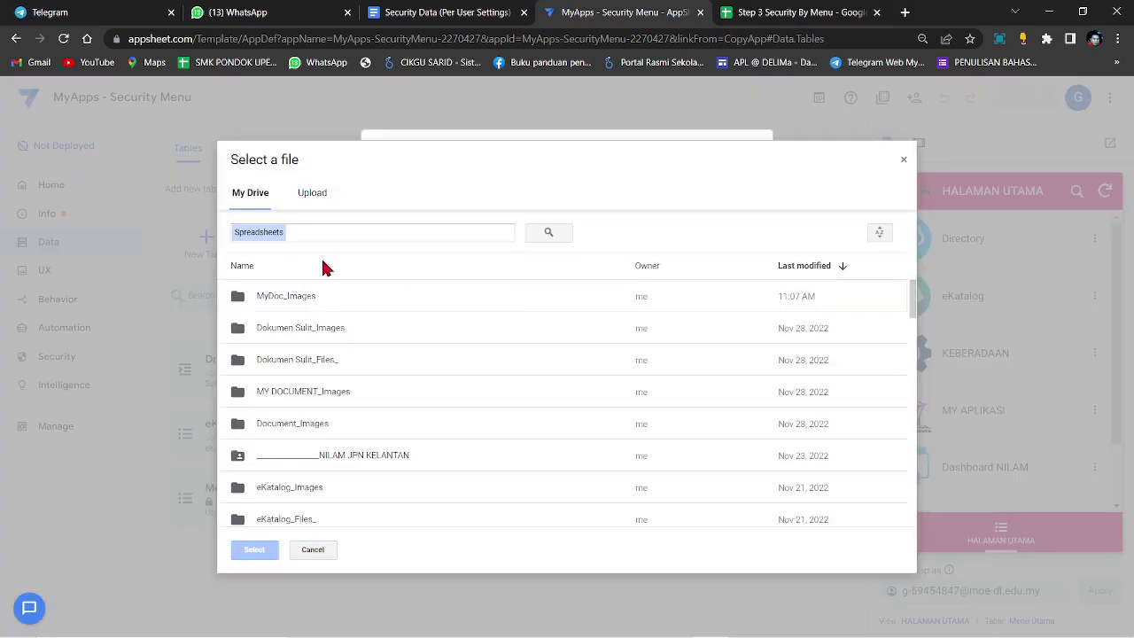
{"action": "right_click", "coordinate": [320, 234]}
{"action": "left_click", "coordinate": [321, 354]}
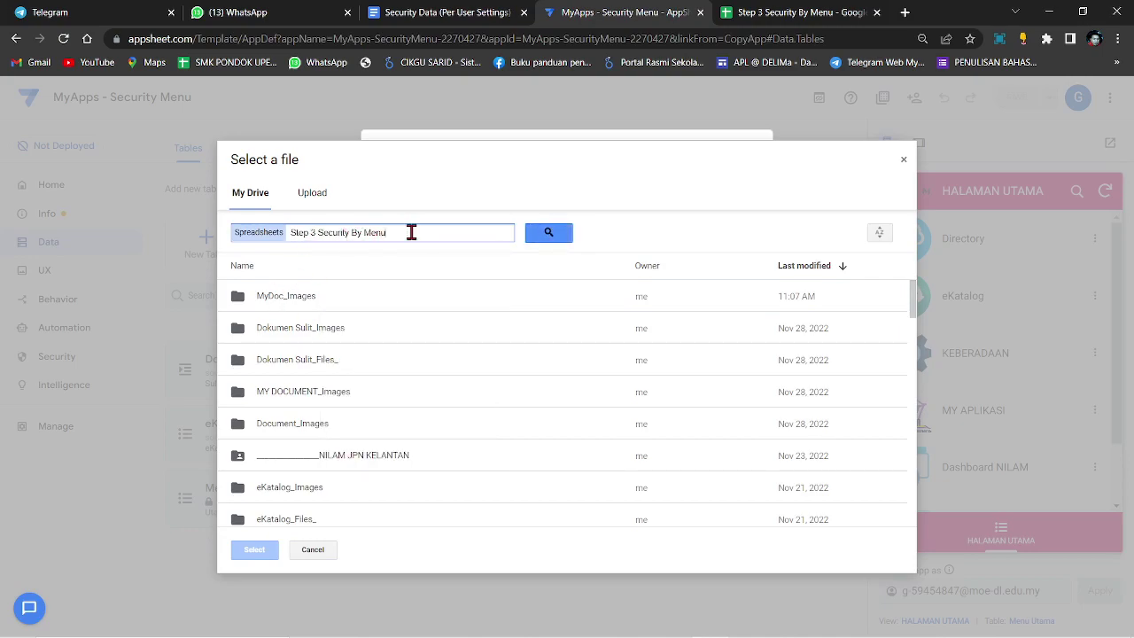
{"action": "left_click", "coordinate": [549, 232]}
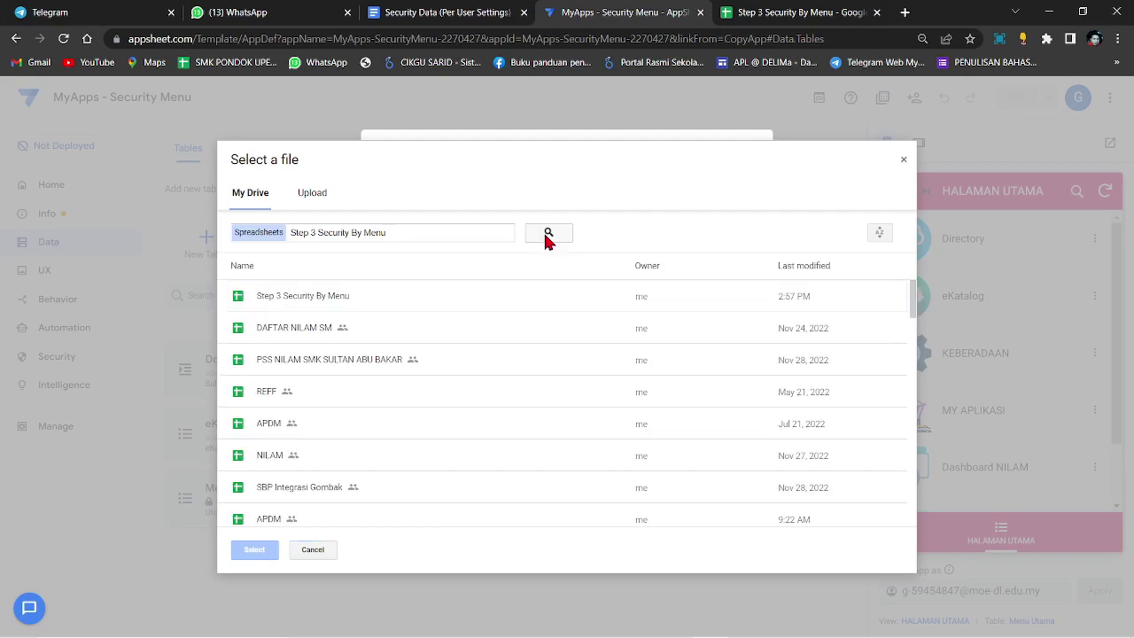
{"action": "left_click", "coordinate": [346, 301]}
{"action": "left_click", "coordinate": [255, 550]}
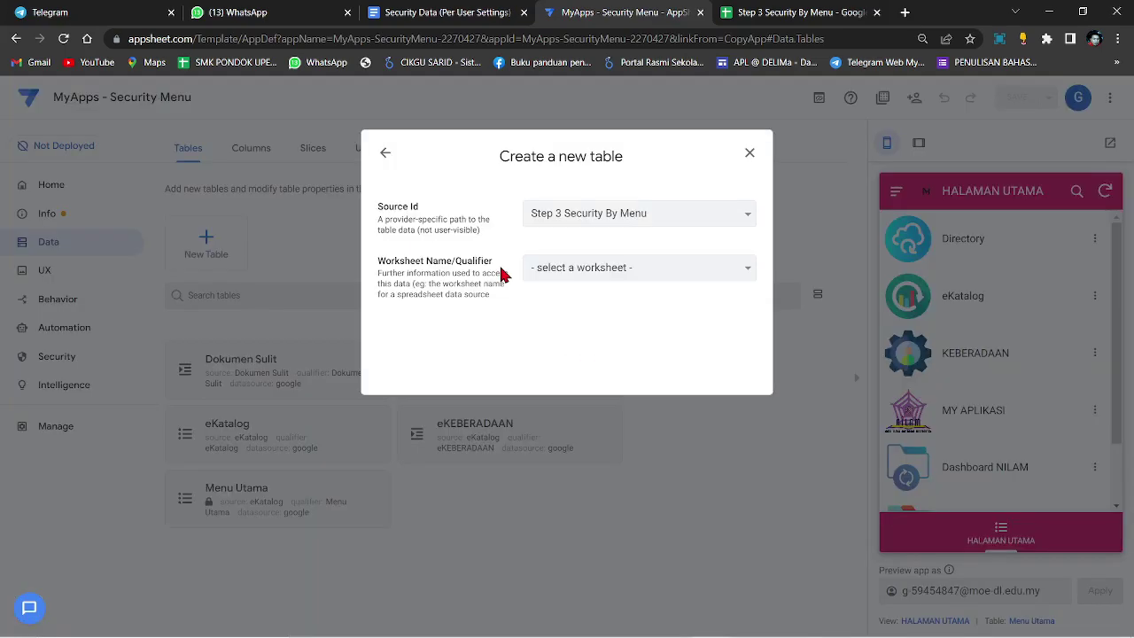
Step: Add the PASSWORD worksheet as a table that allows updates only, without adds or deletes
{"action": "left_click", "coordinate": [599, 275]}
{"action": "left_click", "coordinate": [582, 302]}
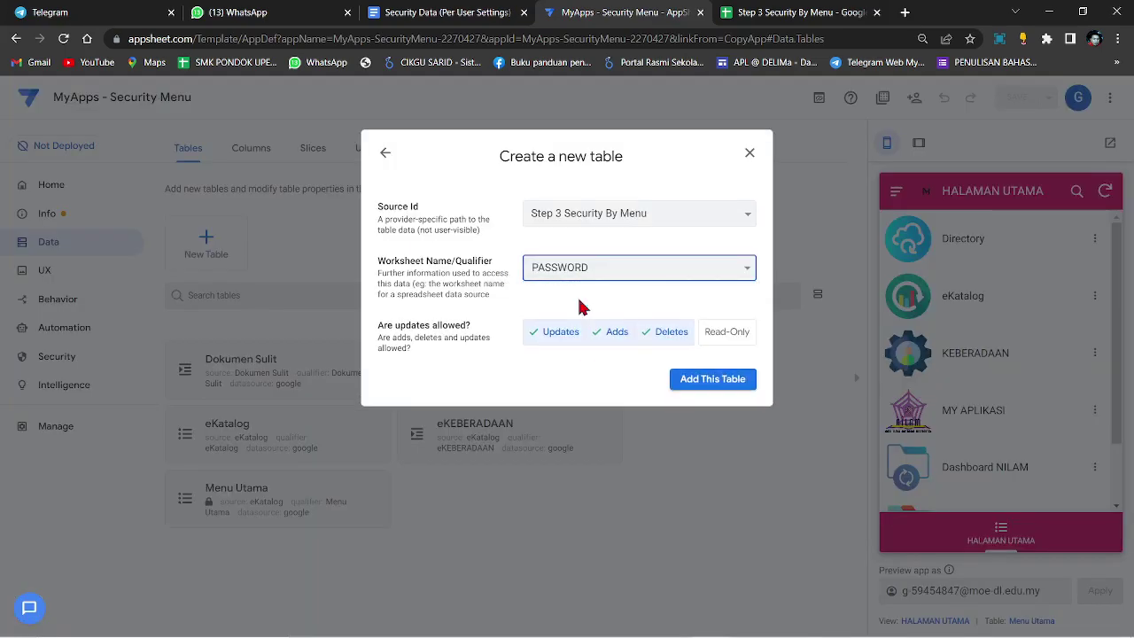
{"action": "left_click", "coordinate": [663, 334]}
{"action": "left_click", "coordinate": [611, 332]}
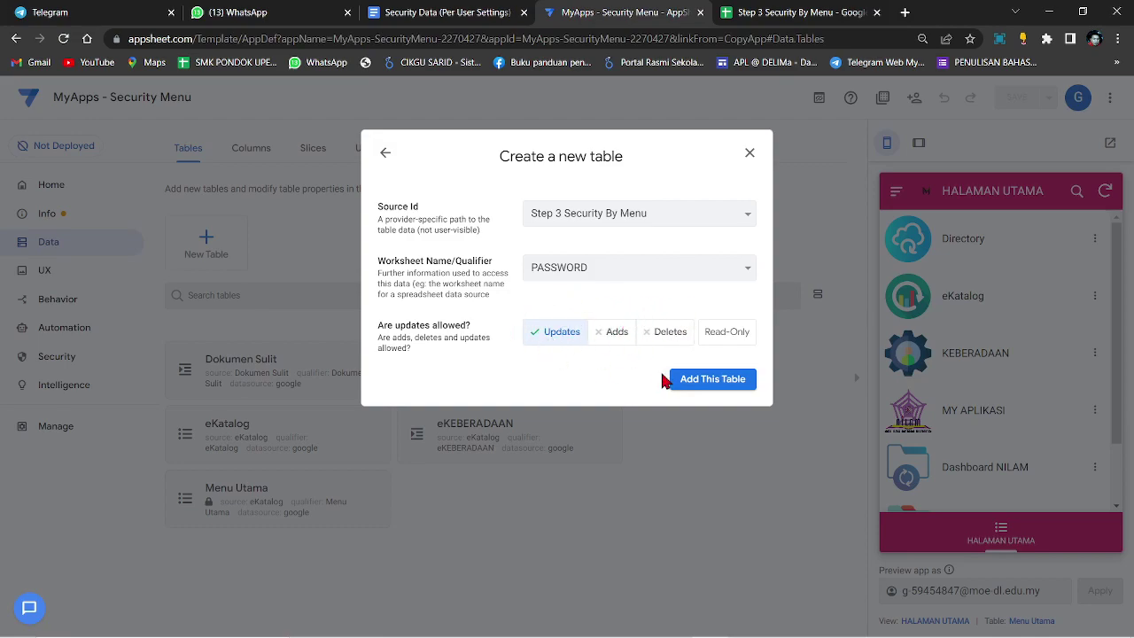
{"action": "left_click", "coordinate": [691, 381]}
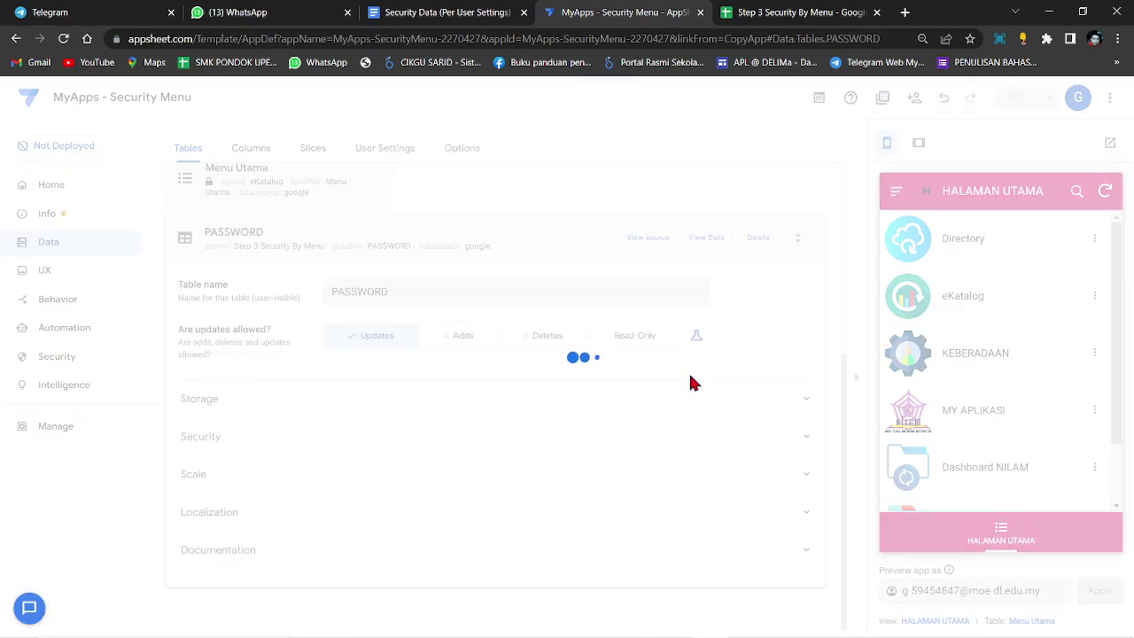
Step: Check the PASSWORD table's key and label requirements in the Security Data notes, and compare them with its columns in AppSheet
{"action": "left_click", "coordinate": [485, 13]}
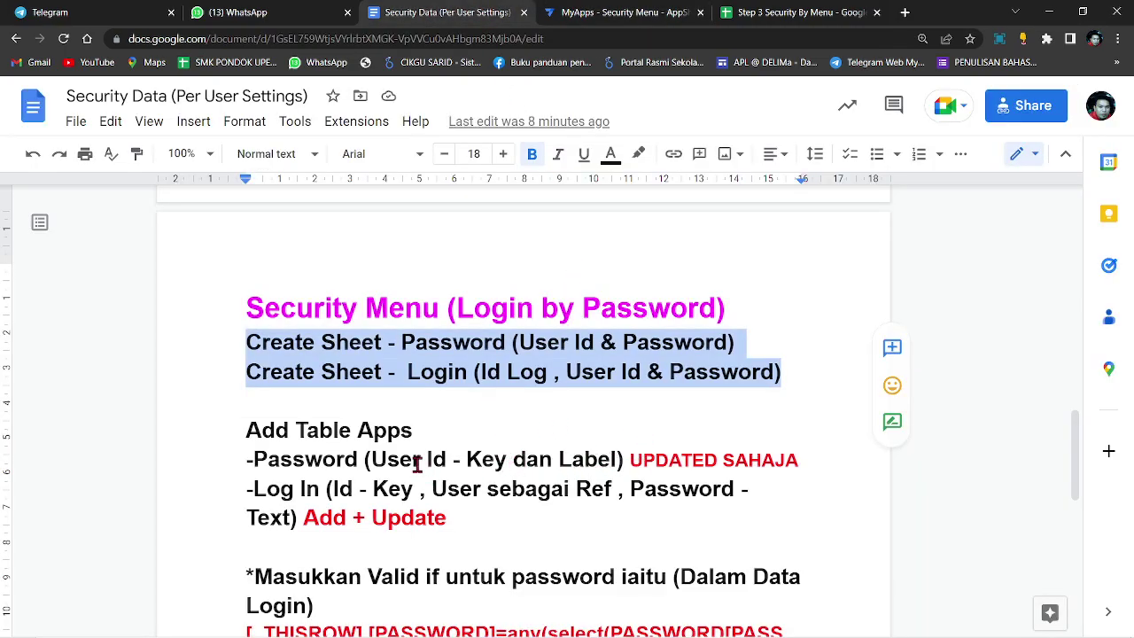
{"action": "left_click_drag", "start_coordinate": [447, 458], "coordinate": [371, 459]}
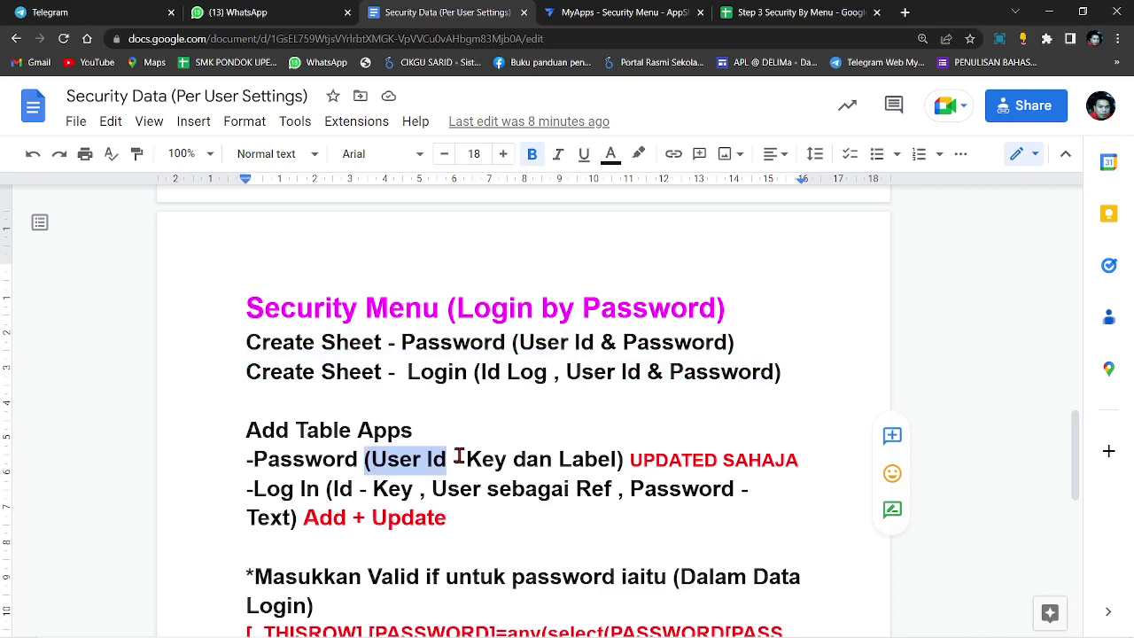
{"action": "double_click", "coordinate": [502, 459]}
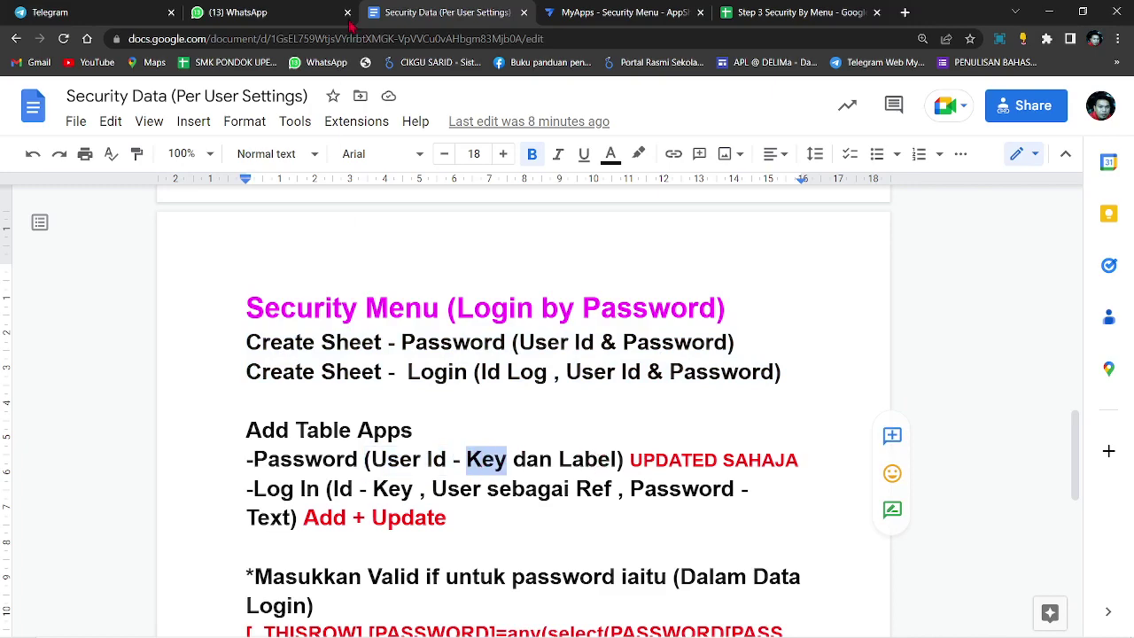
{"action": "left_click", "coordinate": [624, 12]}
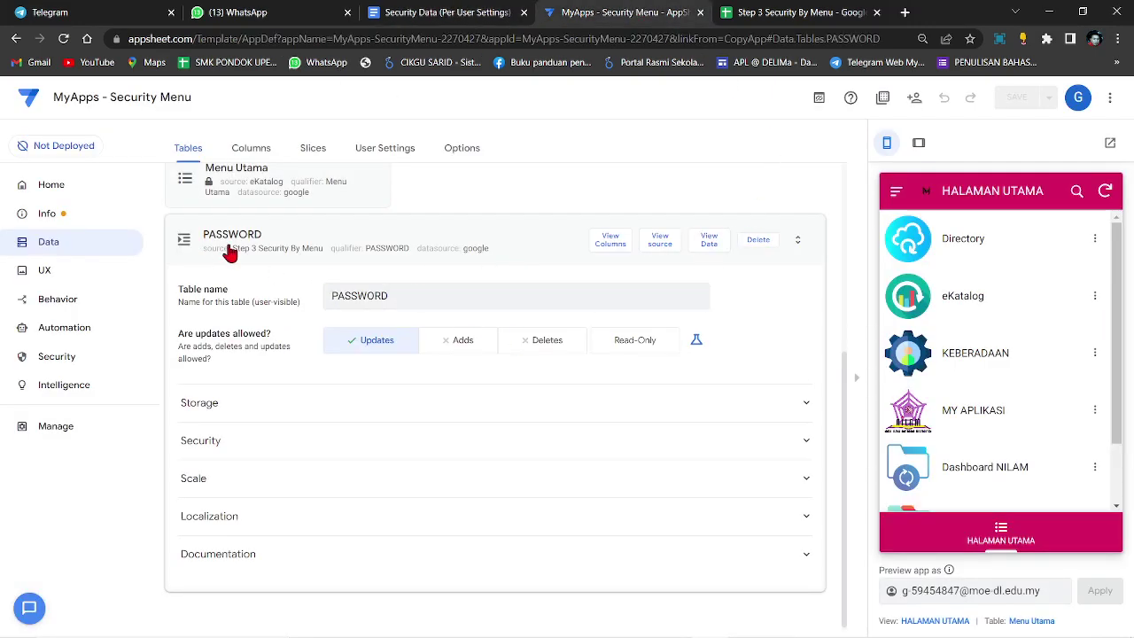
{"action": "left_click", "coordinate": [610, 240]}
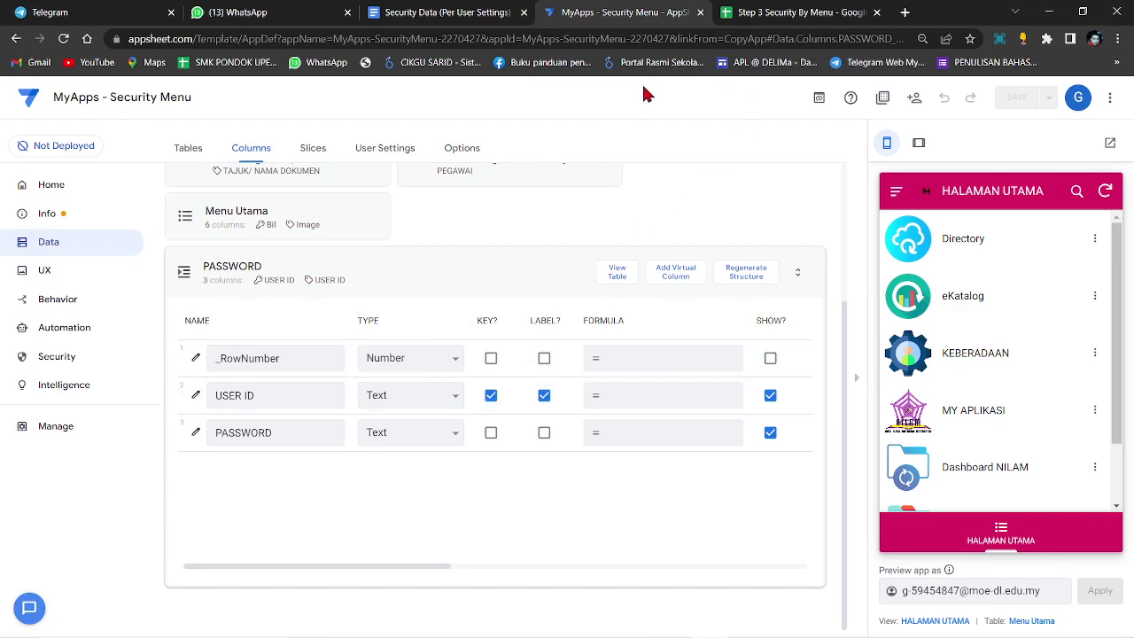
Step: Add the suggested LOGIN table from Step 3 Security By Menu and disallow deletes on it
{"action": "left_click", "coordinate": [71, 244]}
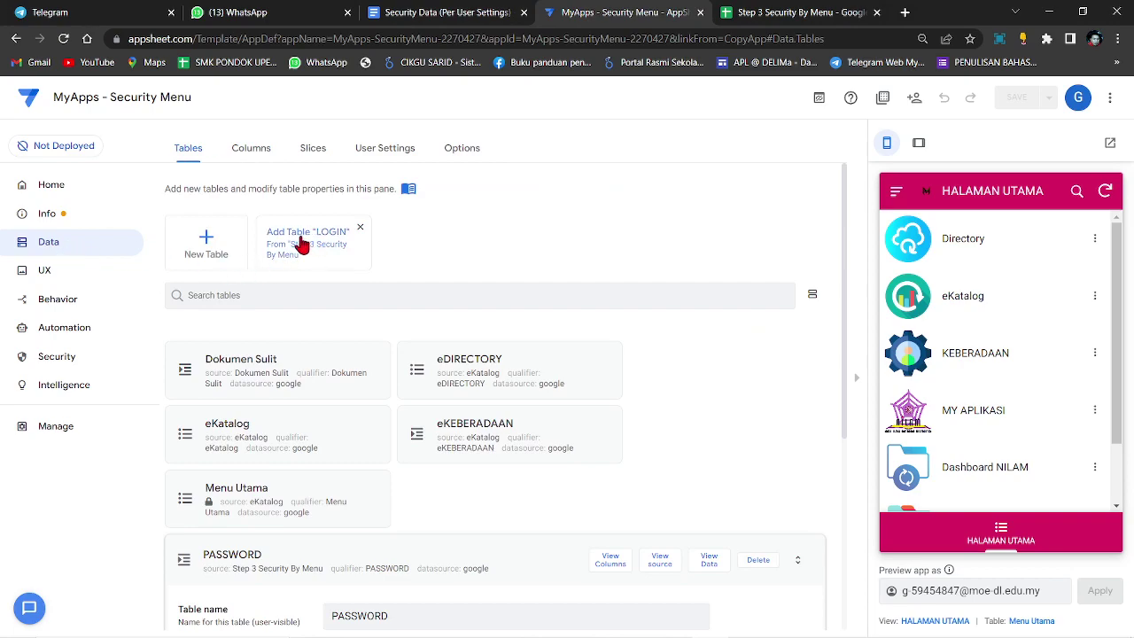
{"action": "left_click", "coordinate": [303, 245]}
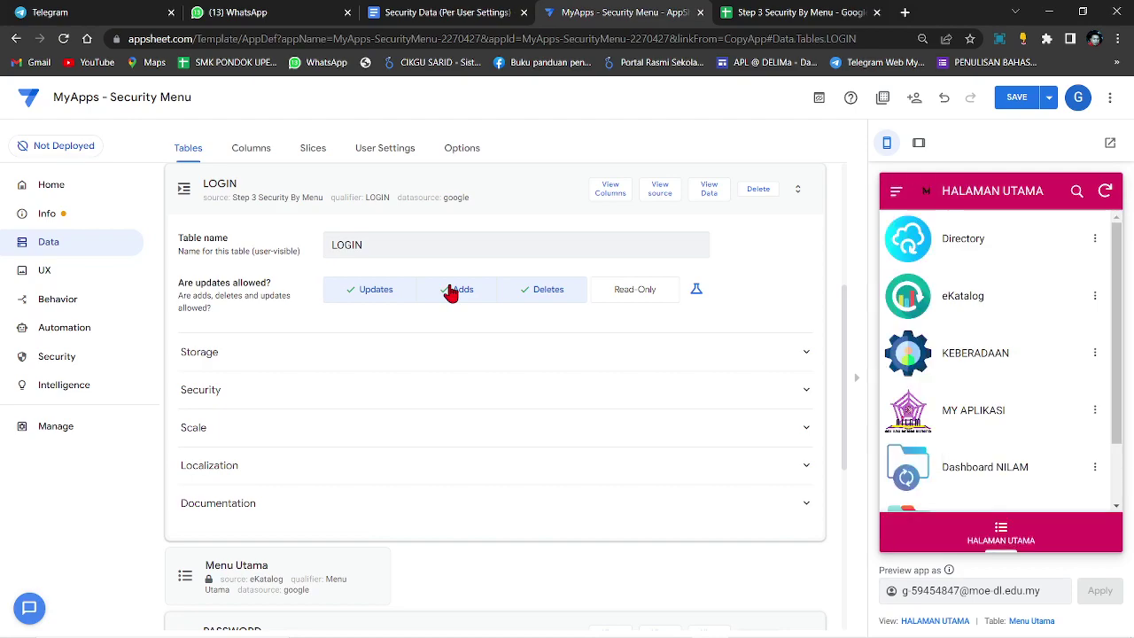
{"action": "left_click", "coordinate": [551, 293]}
Step: Make ID LOG the key column of the LOGIN table in place of USER ID
{"action": "left_click", "coordinate": [609, 194]}
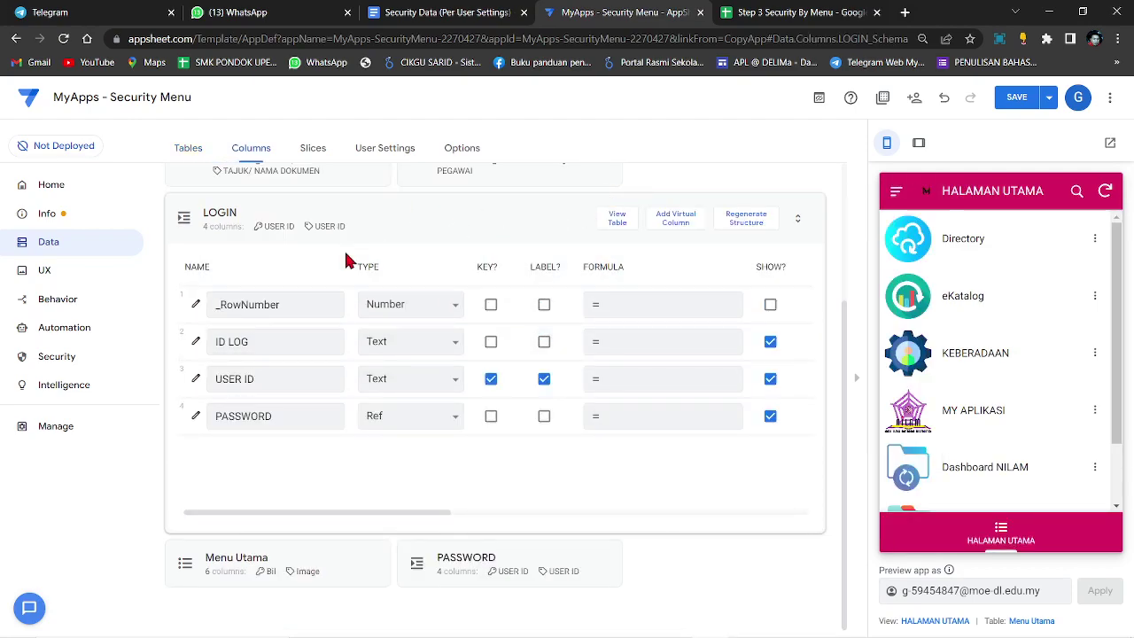
{"action": "left_click", "coordinate": [492, 343]}
{"action": "left_click", "coordinate": [490, 379]}
Step: Set the initial value of the LOGIN table's ID LOG column to UNIQUEID()
{"action": "left_click", "coordinate": [196, 342]}
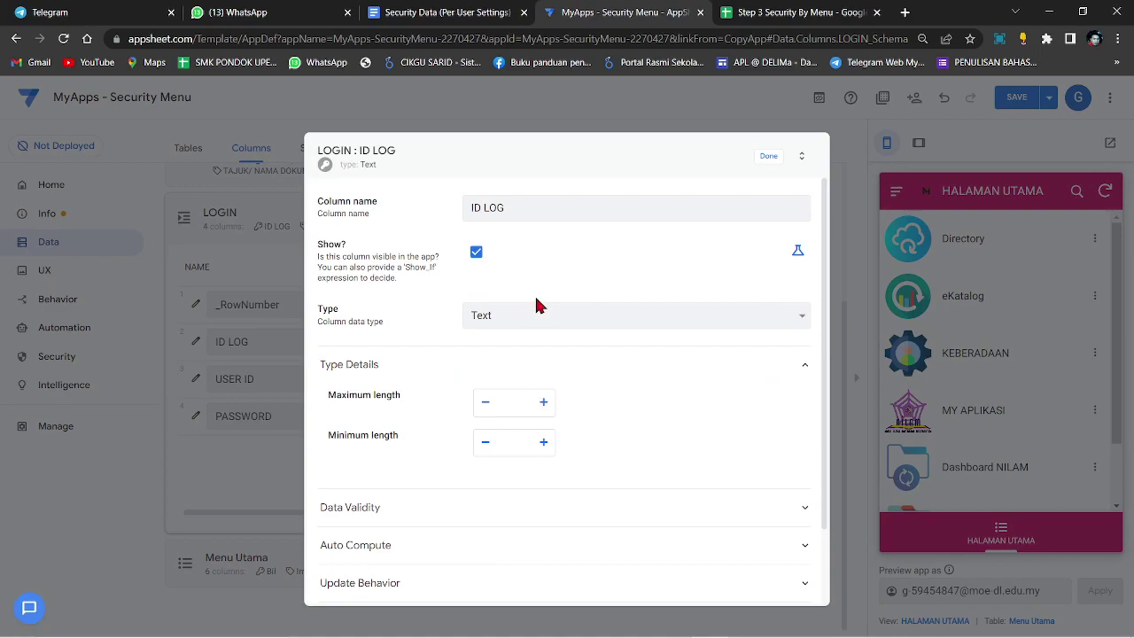
{"action": "scroll", "coordinate": [496, 372], "scroll_direction": "down", "scroll_amount": 2}
{"action": "left_click", "coordinate": [419, 456]}
{"action": "scroll", "coordinate": [496, 482], "scroll_direction": "down", "scroll_amount": 1}
{"action": "left_click", "coordinate": [532, 470]}
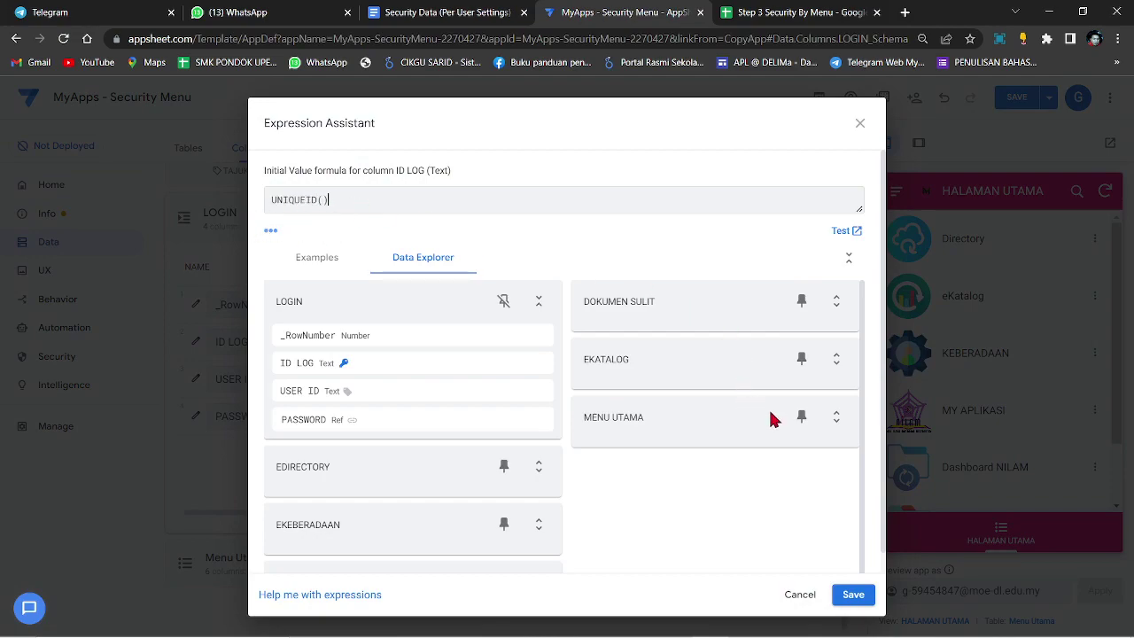
{"action": "scroll", "coordinate": [625, 301], "scroll_direction": "down", "scroll_amount": 1}
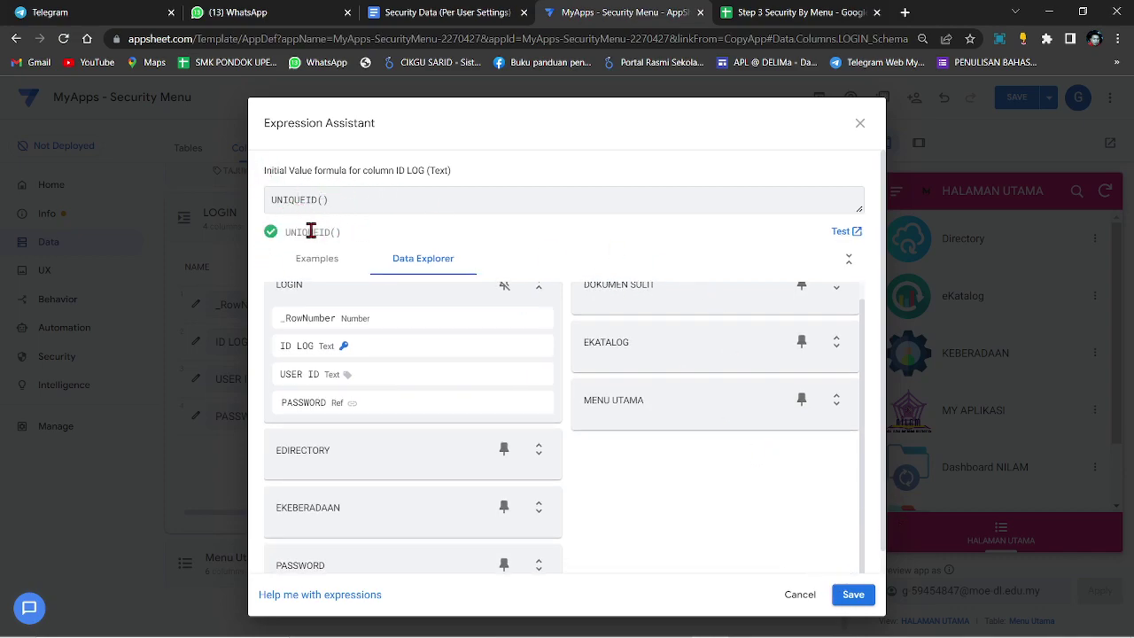
{"action": "left_click", "coordinate": [852, 595]}
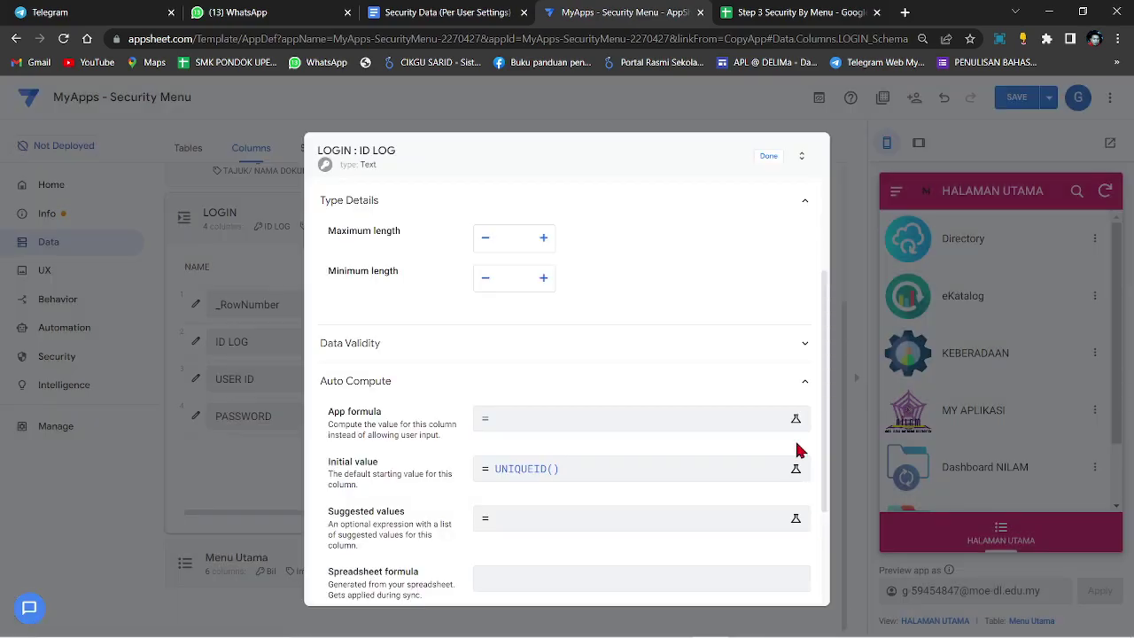
{"action": "left_click", "coordinate": [767, 156]}
Step: Clear the initial value formula of the LOGIN table's USER ID column
{"action": "left_click", "coordinate": [187, 379]}
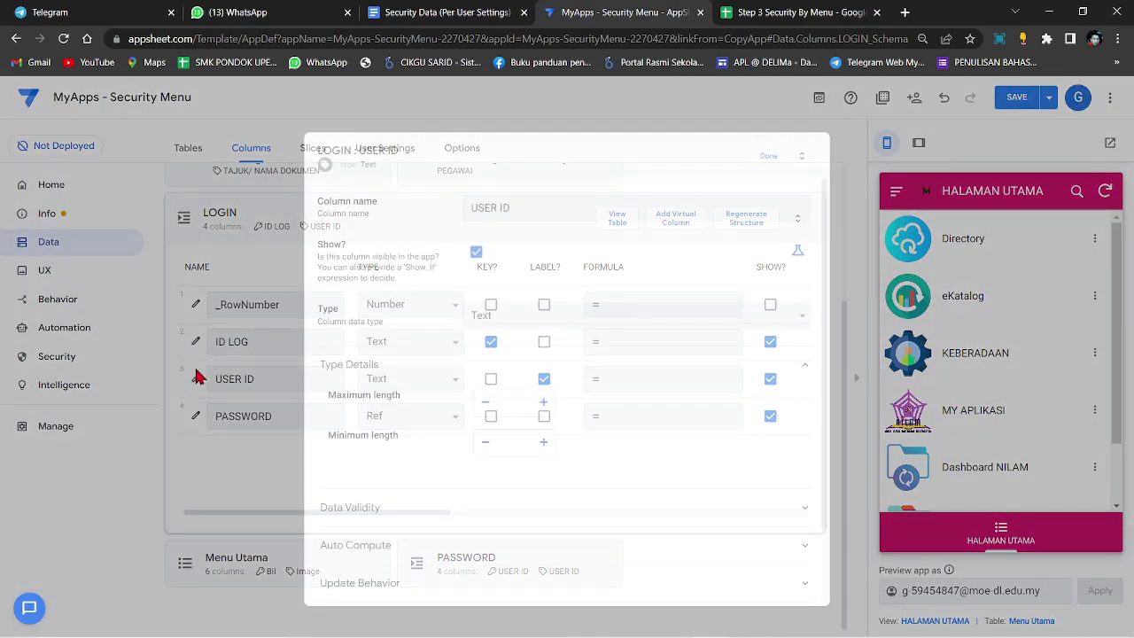
{"action": "left_click", "coordinate": [457, 457]}
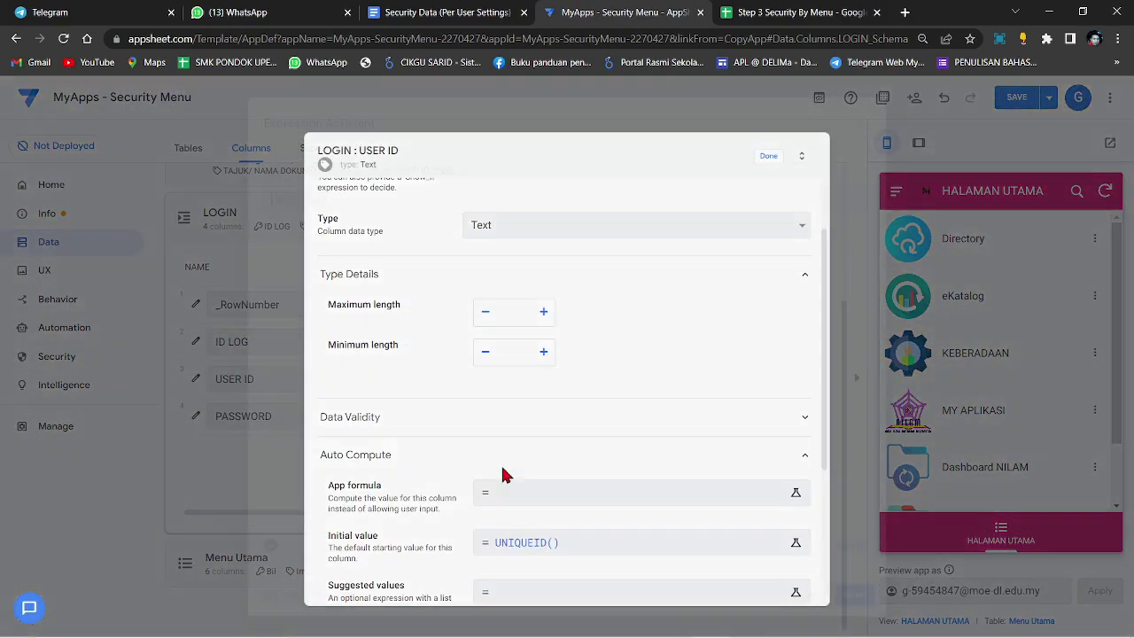
{"action": "left_click", "coordinate": [523, 536]}
{"action": "left_click_drag", "start_coordinate": [353, 199], "coordinate": [188, 208]}
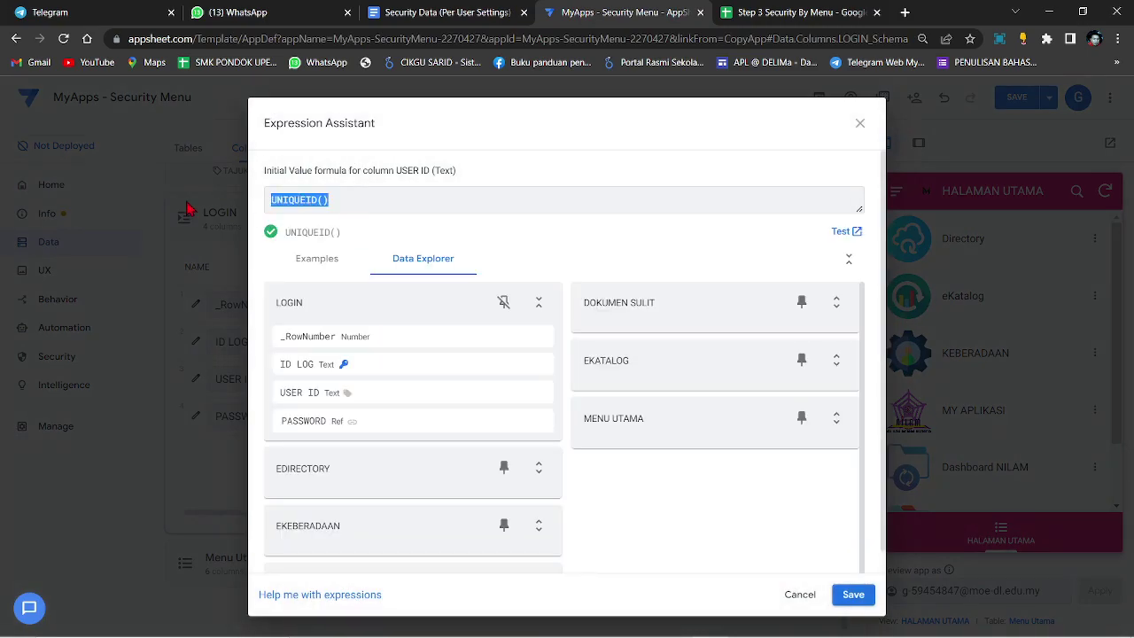
{"action": "key", "text": "BackSpace"}
{"action": "left_click", "coordinate": [853, 594]}
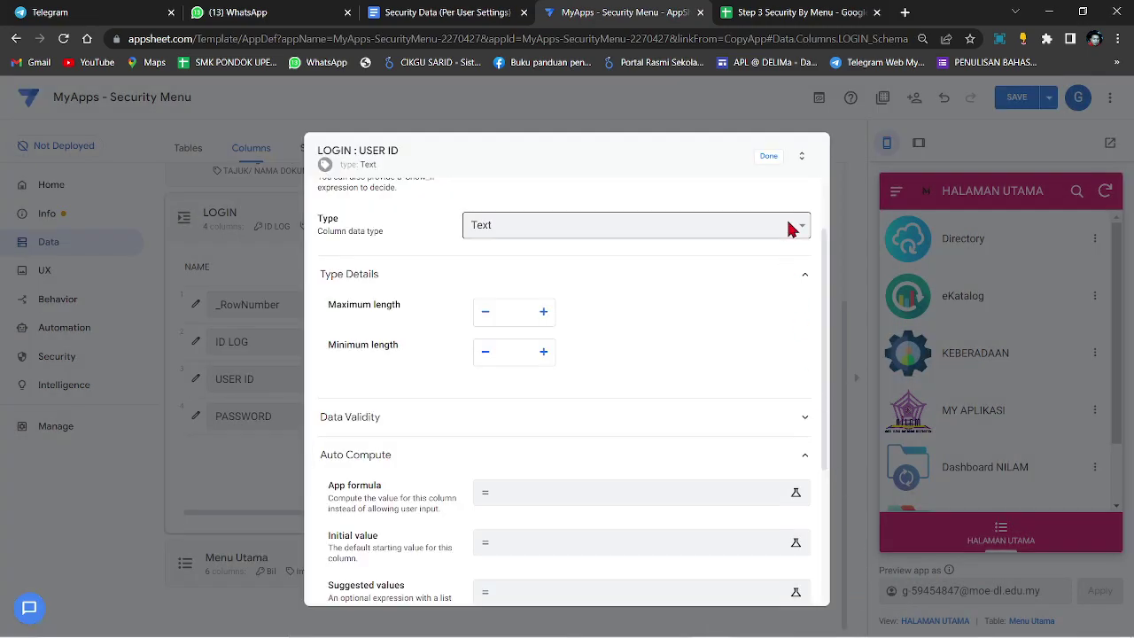
{"action": "left_click", "coordinate": [768, 156]}
{"action": "left_click", "coordinate": [491, 342]}
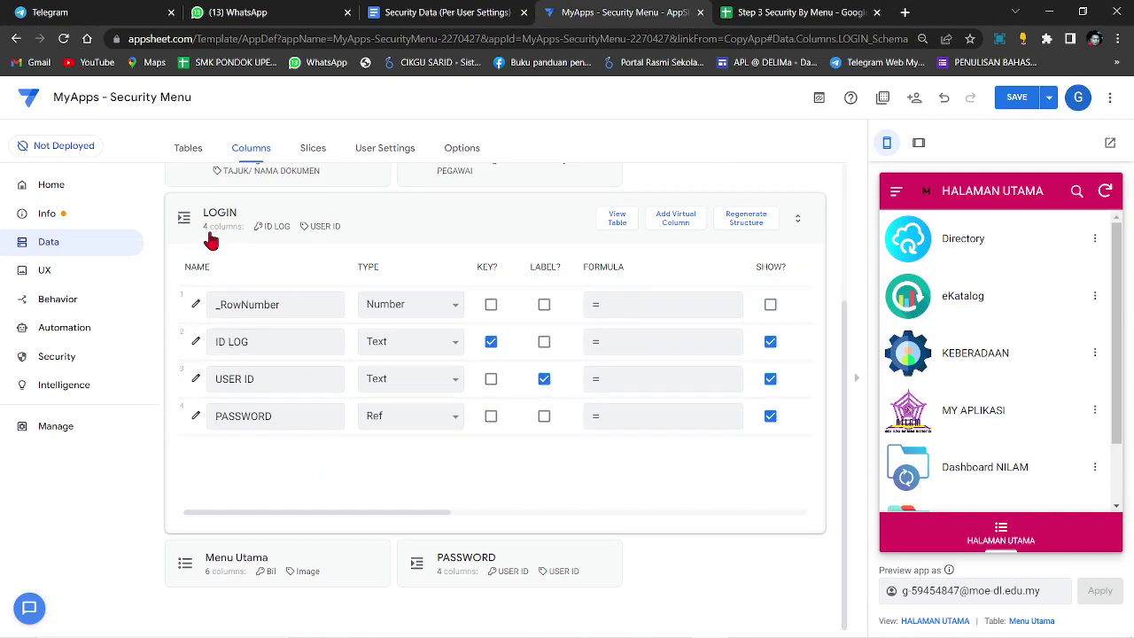
Step: Change the LOGIN table's USER ID column to type Ref with PASSWORD as its source table
{"action": "left_click", "coordinate": [425, 381]}
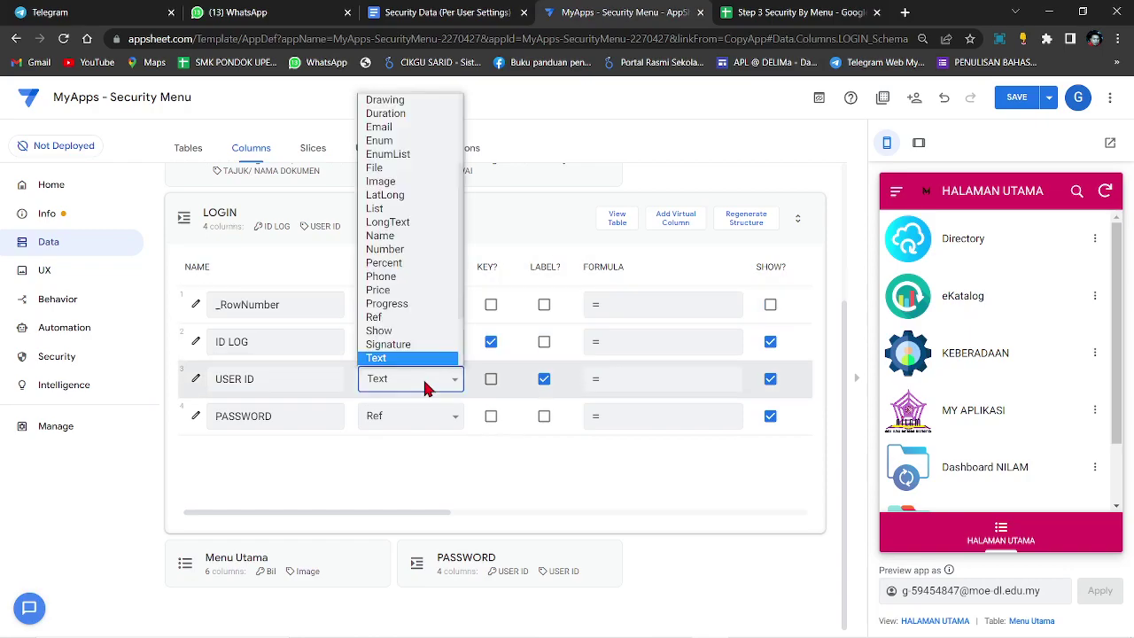
{"action": "scroll", "coordinate": [403, 248], "scroll_direction": "down", "scroll_amount": 2}
{"action": "left_click", "coordinate": [394, 250]}
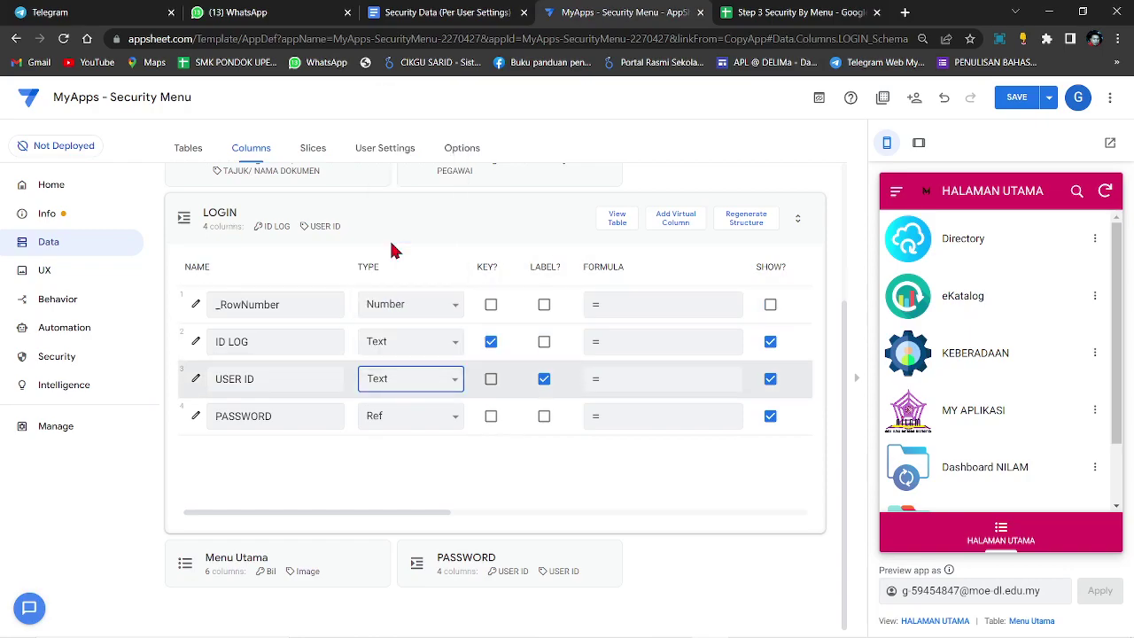
{"action": "left_click", "coordinate": [577, 413]}
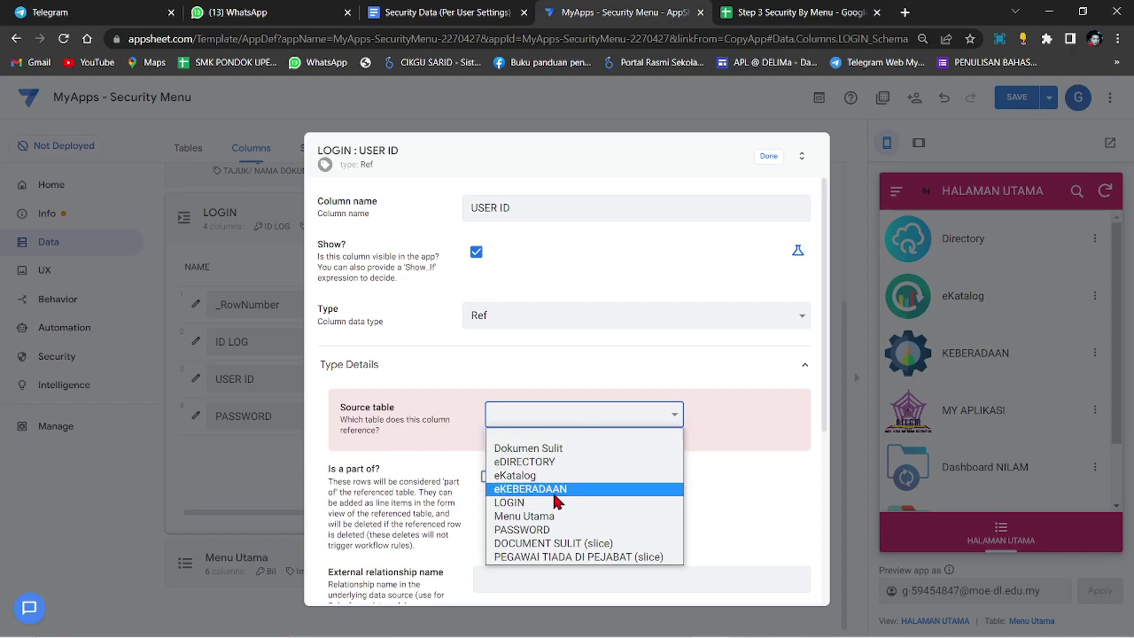
{"action": "left_click", "coordinate": [538, 529]}
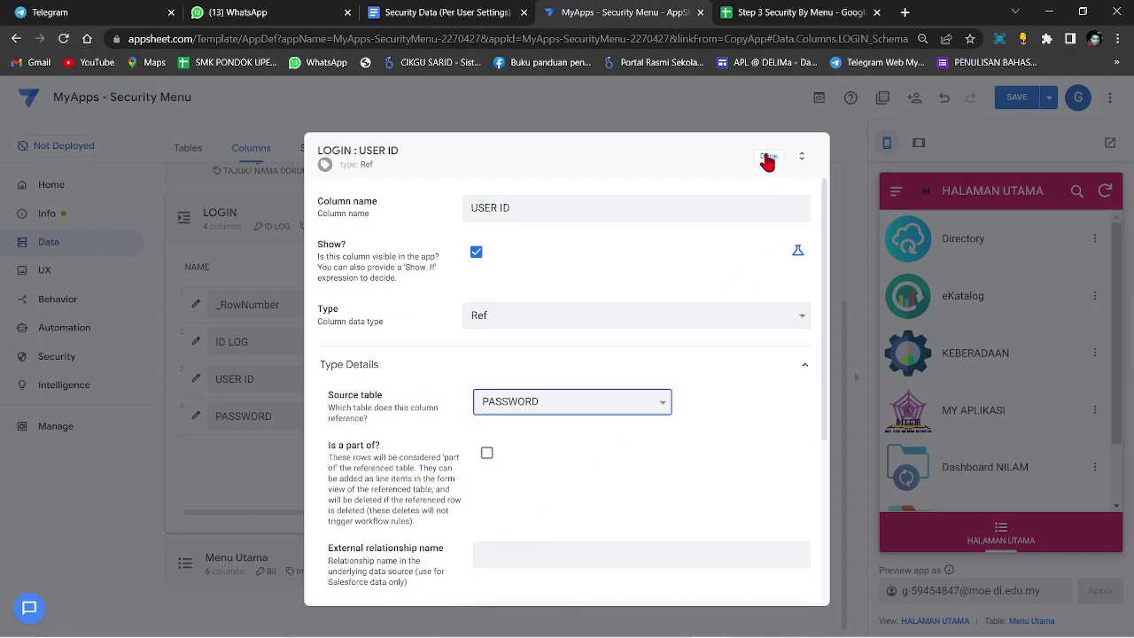
{"action": "left_click", "coordinate": [766, 160]}
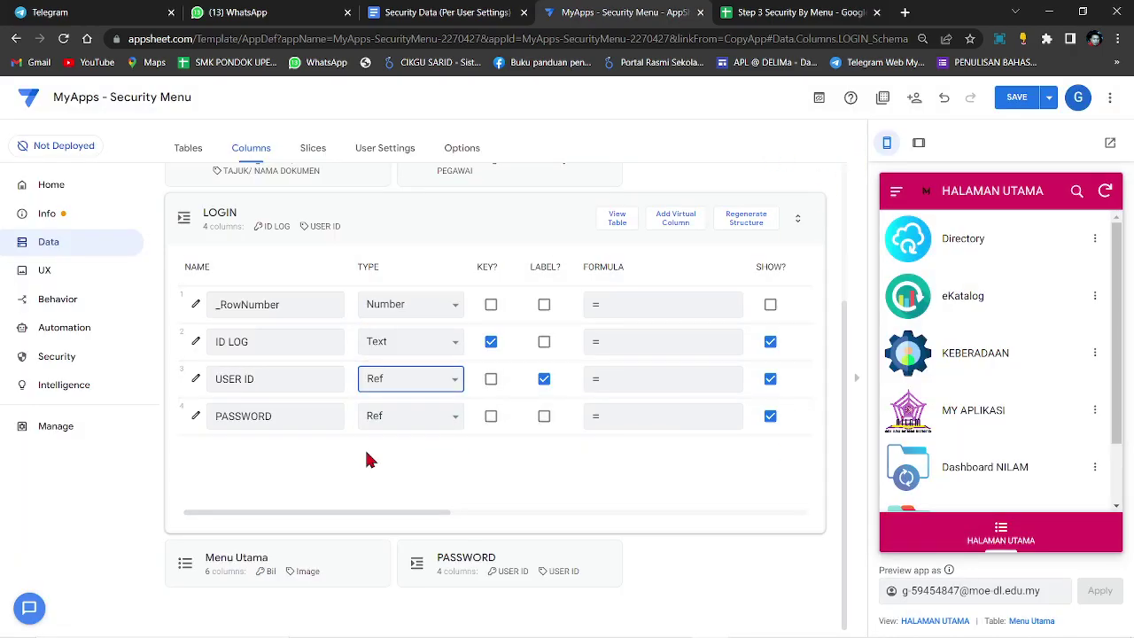
Step: Change the LOGIN table's PASSWORD column to type Text and save the app
{"action": "left_click", "coordinate": [454, 415]}
{"action": "scroll", "coordinate": [408, 354], "scroll_direction": "down", "scroll_amount": 3}
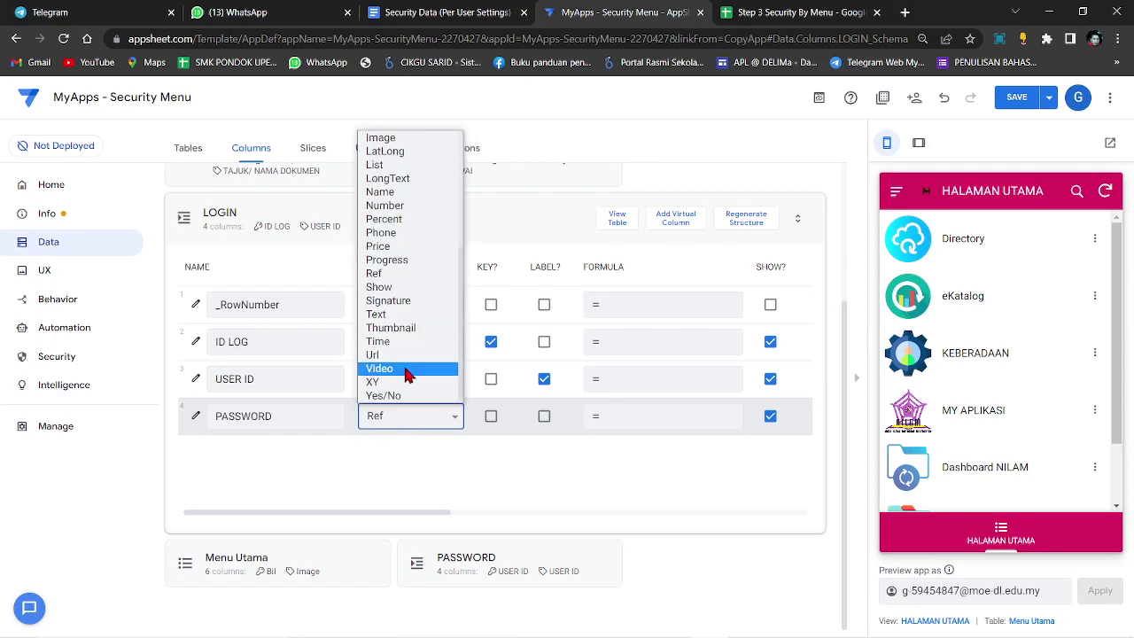
{"action": "left_click", "coordinate": [389, 314]}
{"action": "left_click", "coordinate": [1017, 110]}
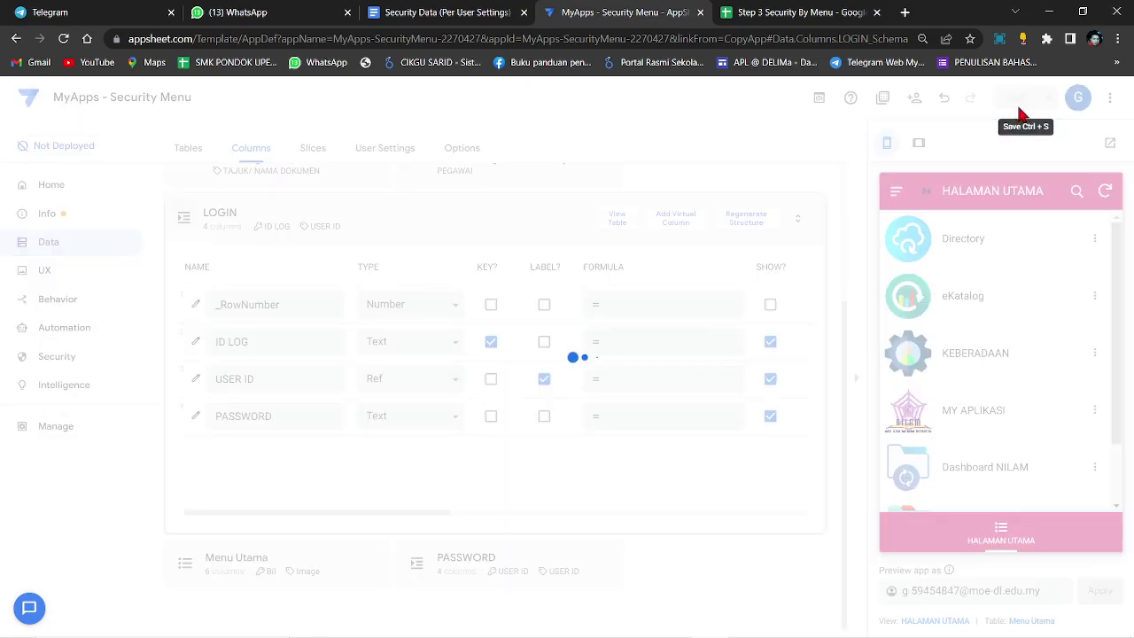
Step: Switch to the Security Data notes and copy the red Valid If expression for the Login table's password
{"action": "left_click", "coordinate": [440, 11]}
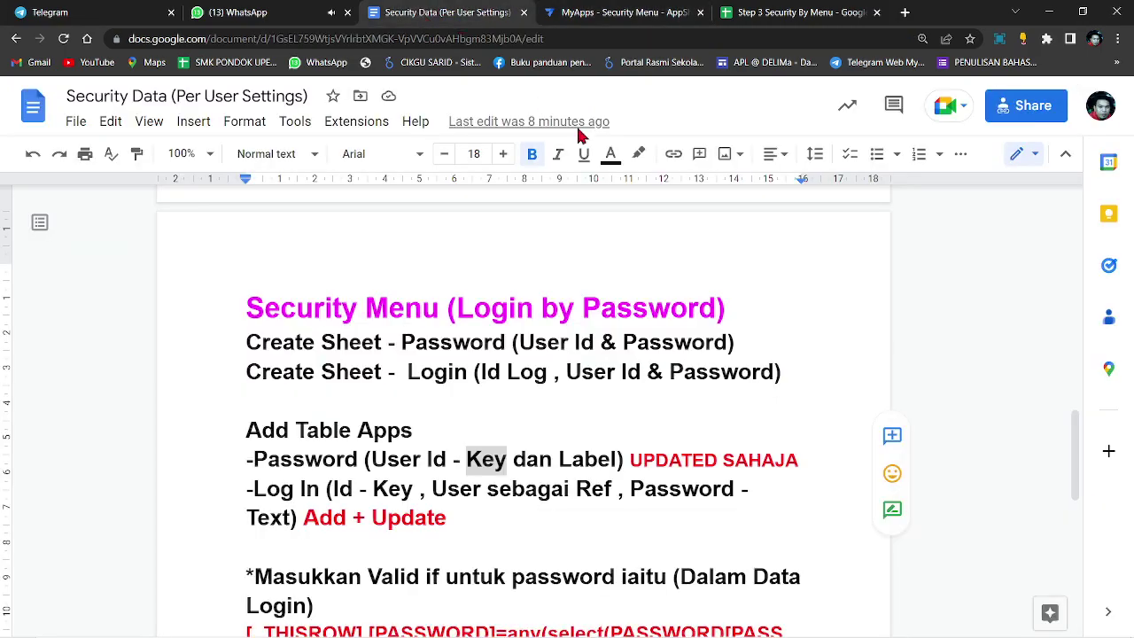
{"action": "scroll", "coordinate": [319, 496], "scroll_direction": "down", "scroll_amount": 2}
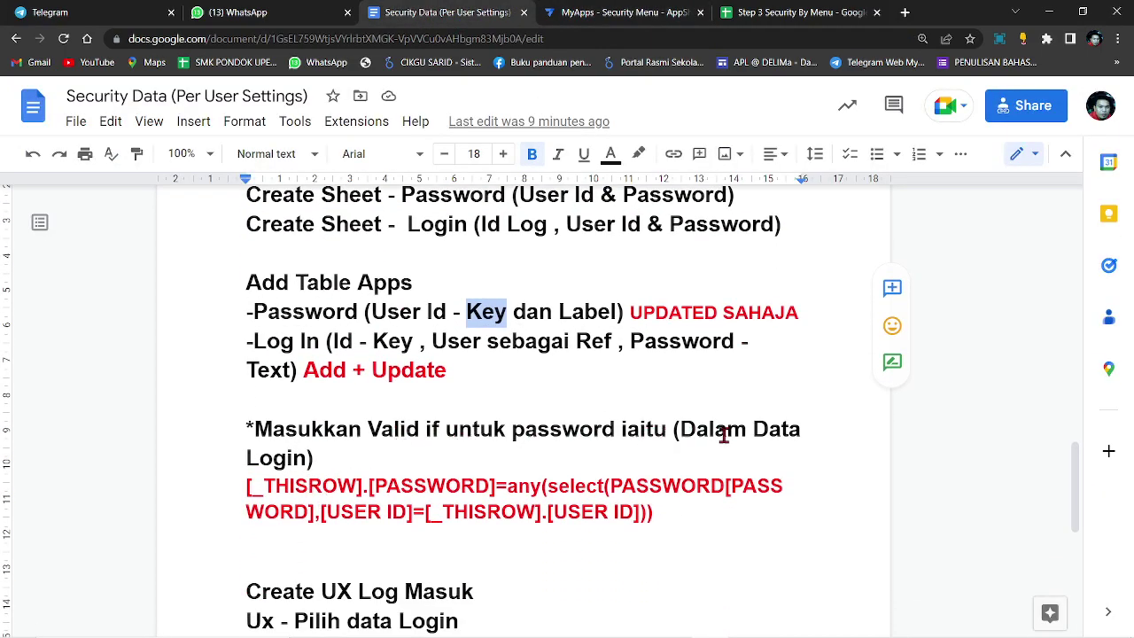
{"action": "left_click_drag", "start_coordinate": [679, 518], "coordinate": [247, 491]}
{"action": "right_click", "coordinate": [363, 496]}
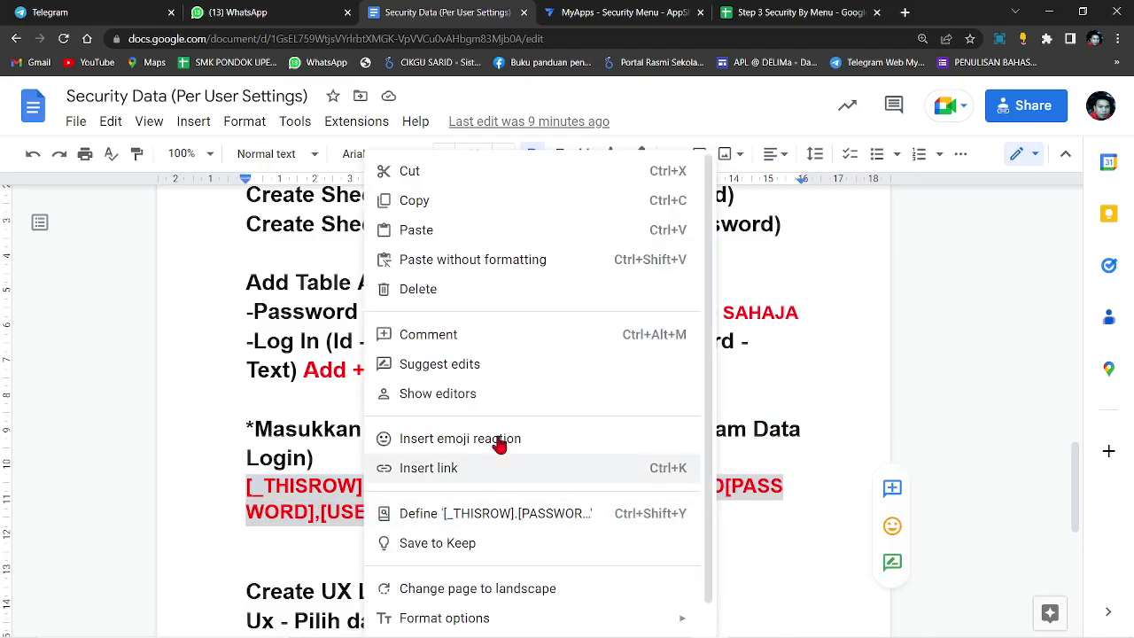
{"action": "left_click", "coordinate": [437, 203]}
Step: Return to the AppSheet editor and open the columns of the LOGIN table from its table settings
{"action": "left_click", "coordinate": [617, 11]}
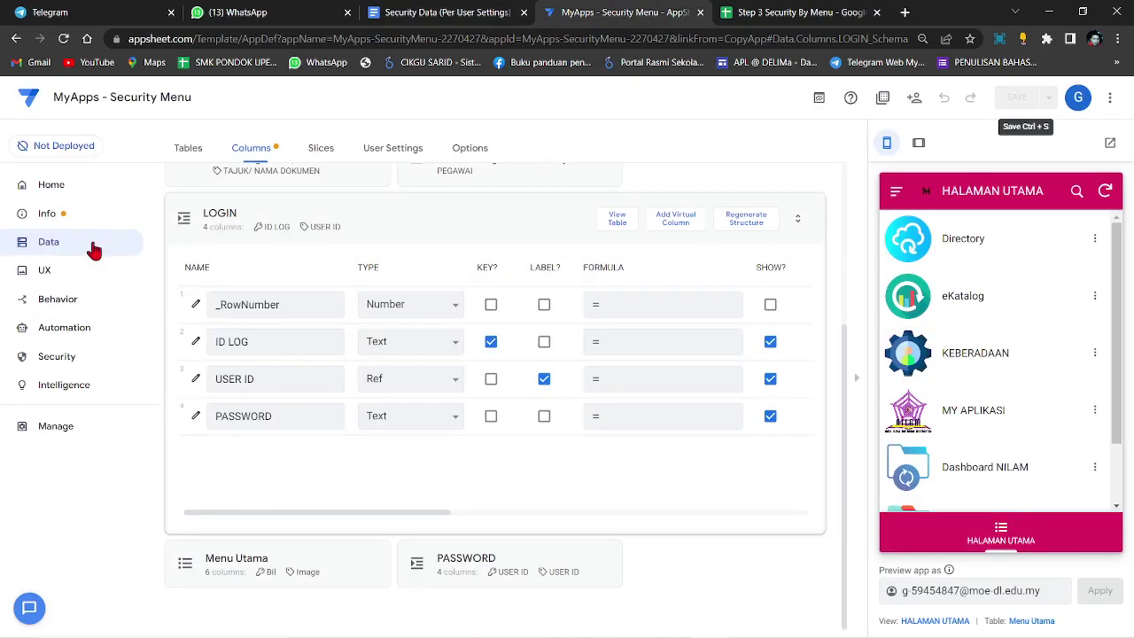
{"action": "left_click", "coordinate": [138, 235]}
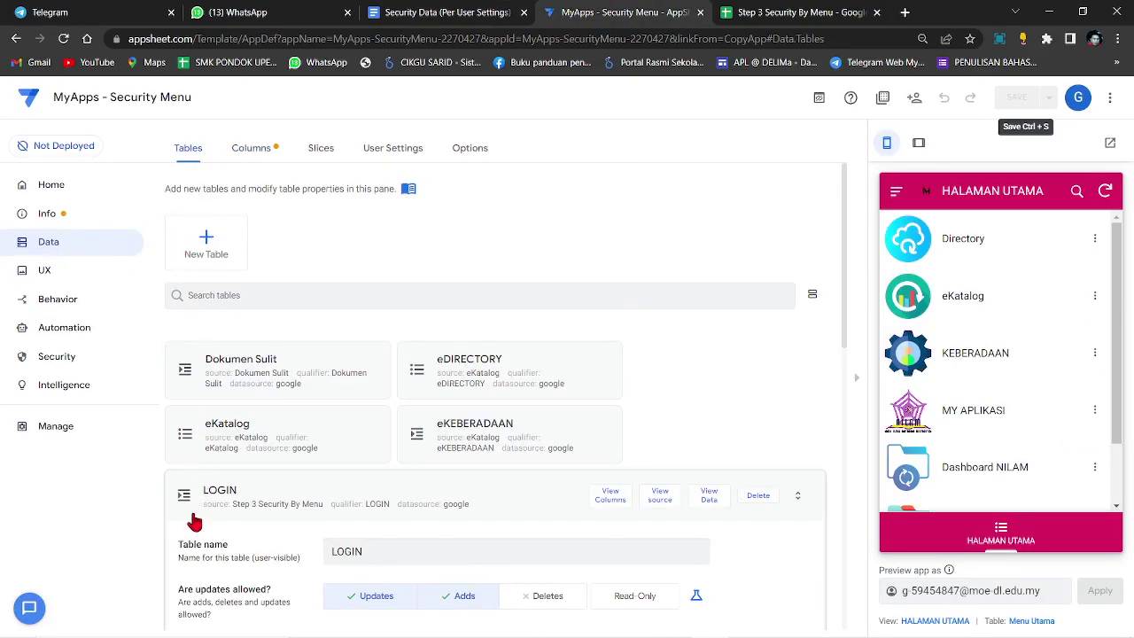
{"action": "scroll", "coordinate": [292, 460], "scroll_direction": "down", "scroll_amount": 2}
{"action": "left_click", "coordinate": [252, 424]}
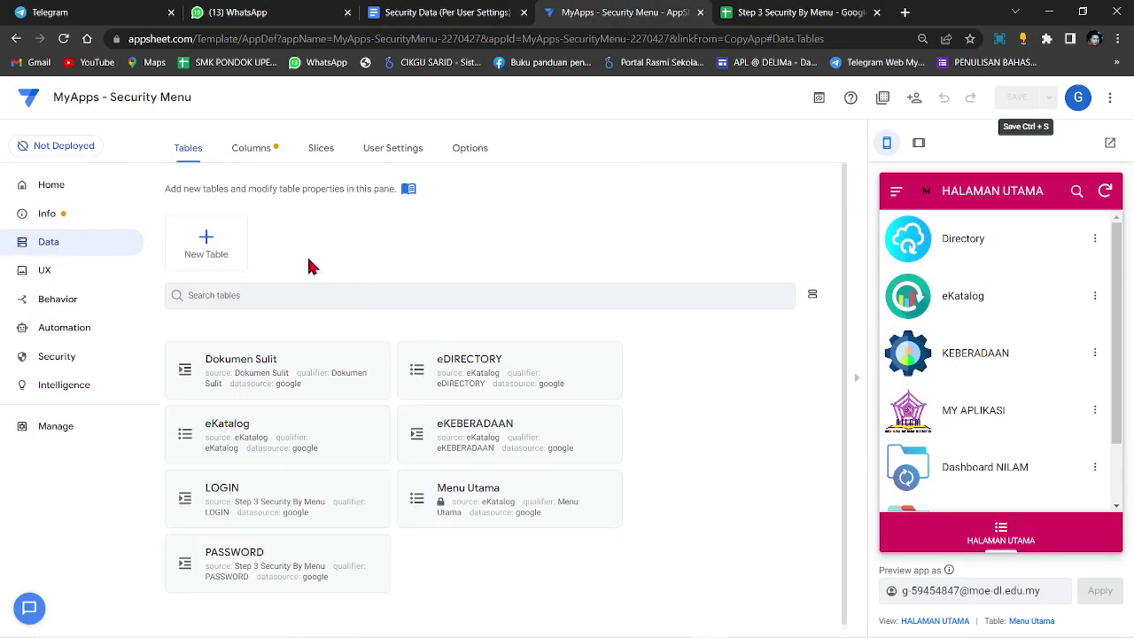
{"action": "left_click", "coordinate": [222, 496]}
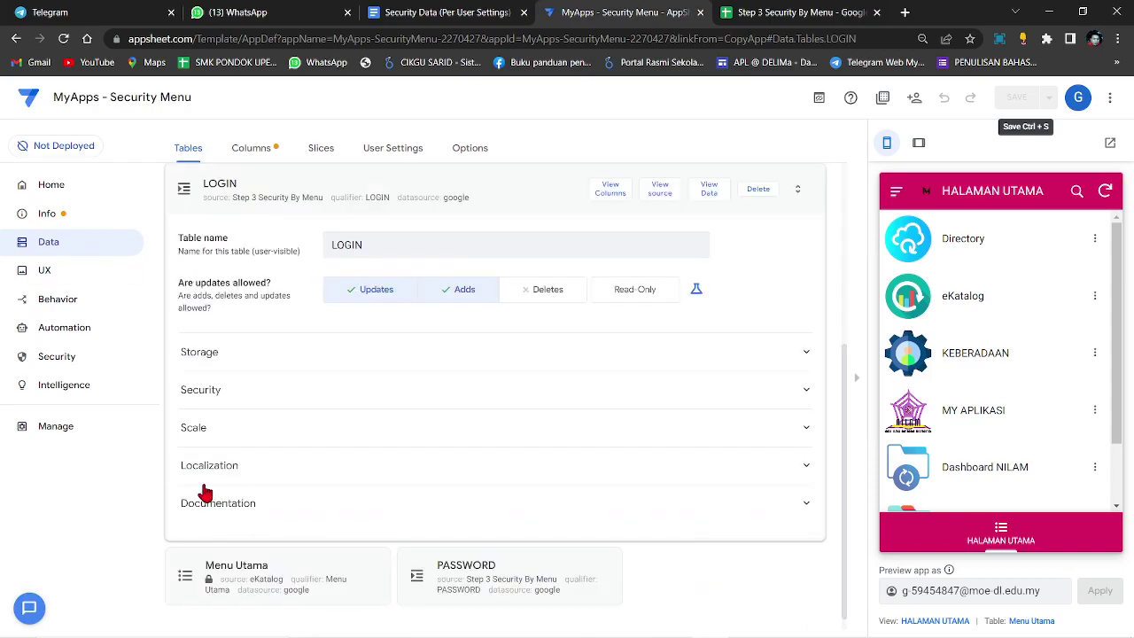
{"action": "left_click", "coordinate": [619, 175]}
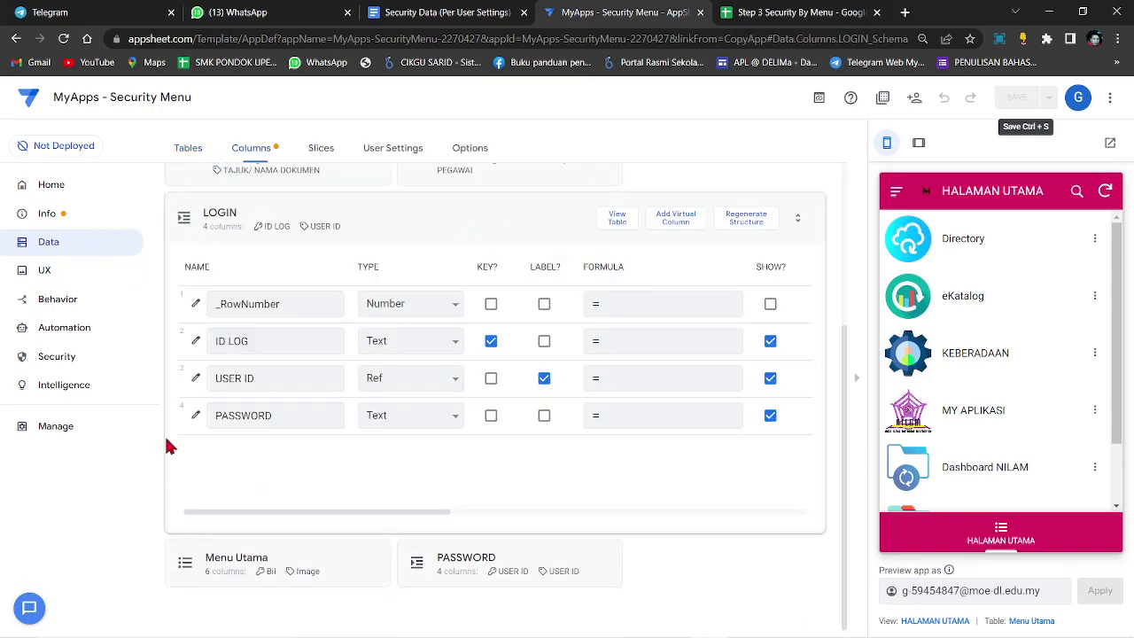
Step: Set the LOGIN PASSWORD column's Valid If formula to [_THISROW].[PASSWORD]=any(select(PASSWORD[PASSWORD],[USER ID]=[_THISROW].[USER ID])) and save the app
{"action": "left_click", "coordinate": [190, 415]}
{"action": "scroll", "coordinate": [531, 458], "scroll_direction": "down", "scroll_amount": 2}
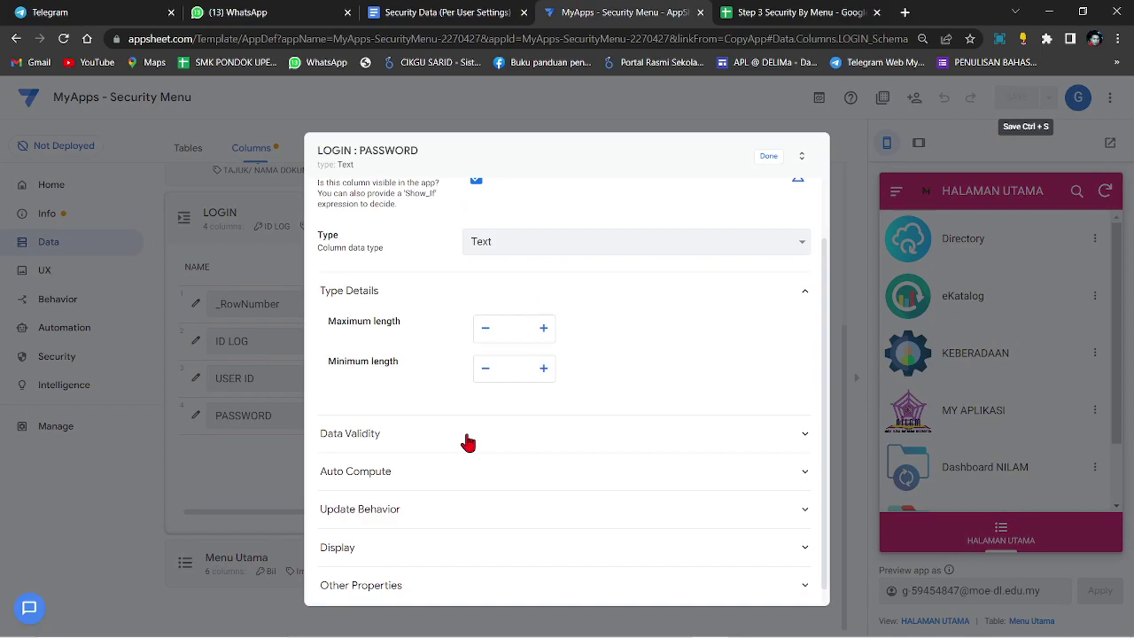
{"action": "left_click", "coordinate": [463, 436]}
{"action": "left_click", "coordinate": [525, 476]}
{"action": "right_click", "coordinate": [304, 206]}
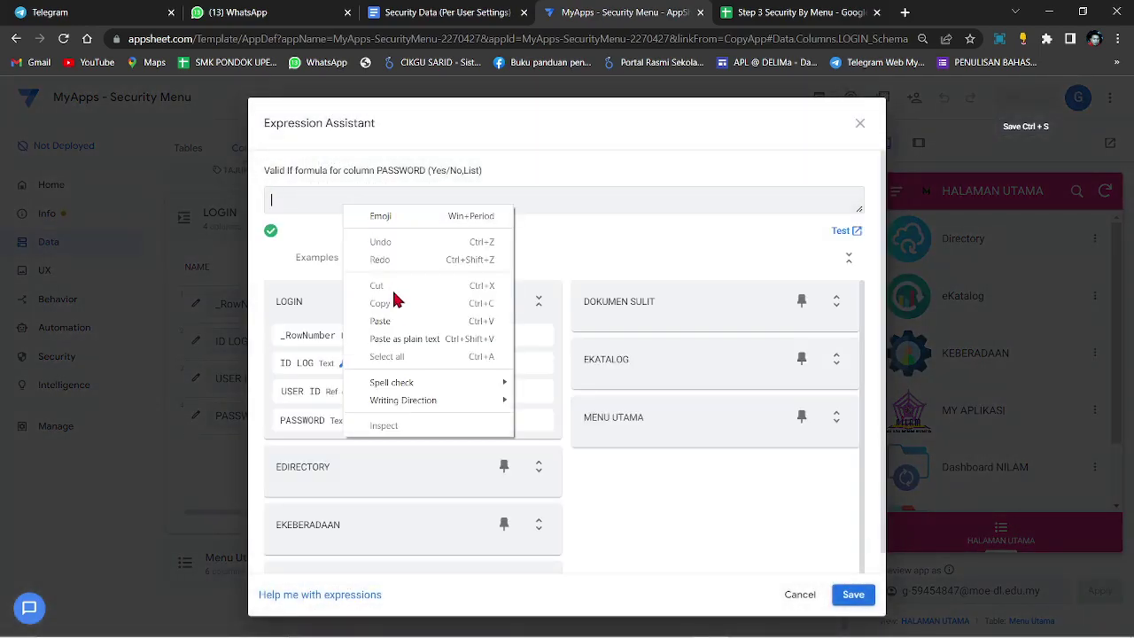
{"action": "left_click", "coordinate": [395, 322]}
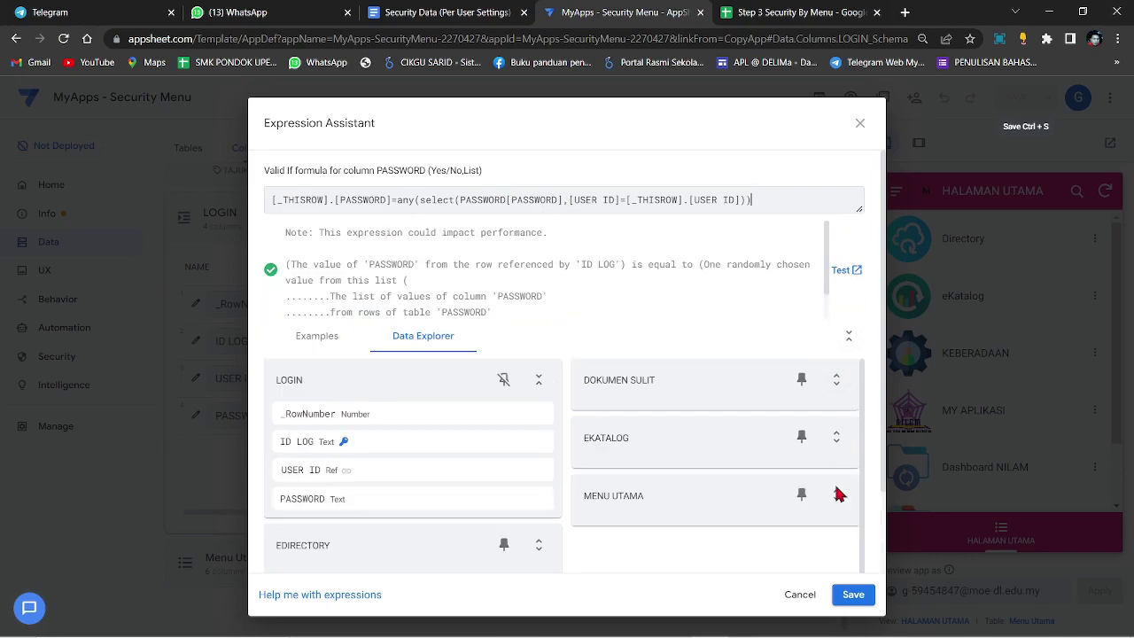
{"action": "left_click", "coordinate": [852, 595]}
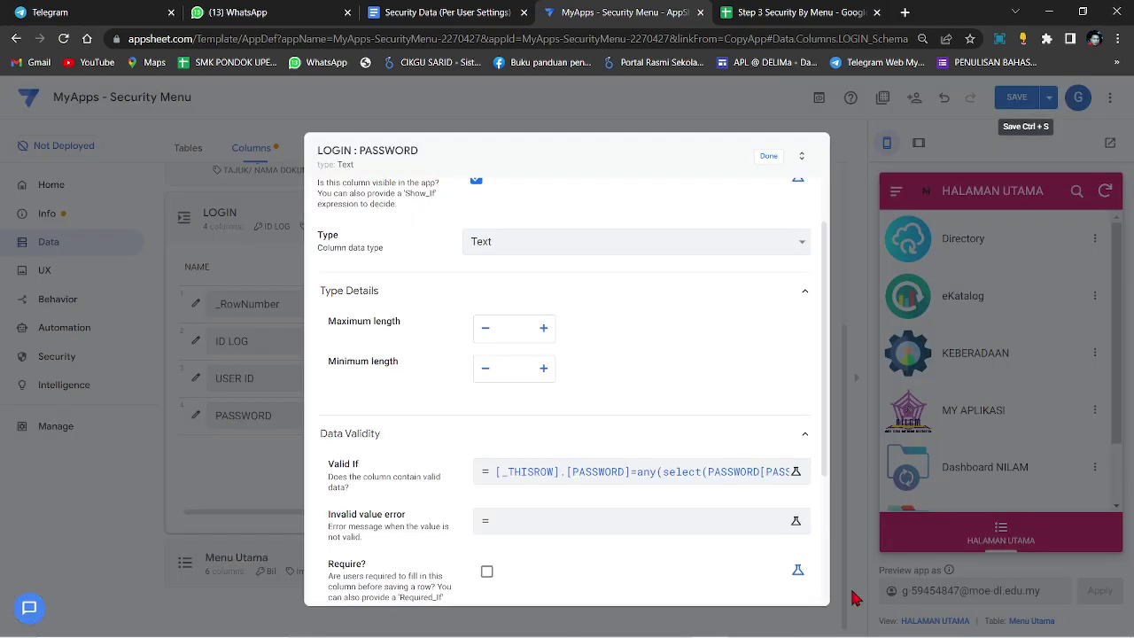
{"action": "left_click", "coordinate": [767, 157]}
{"action": "left_click", "coordinate": [1014, 98]}
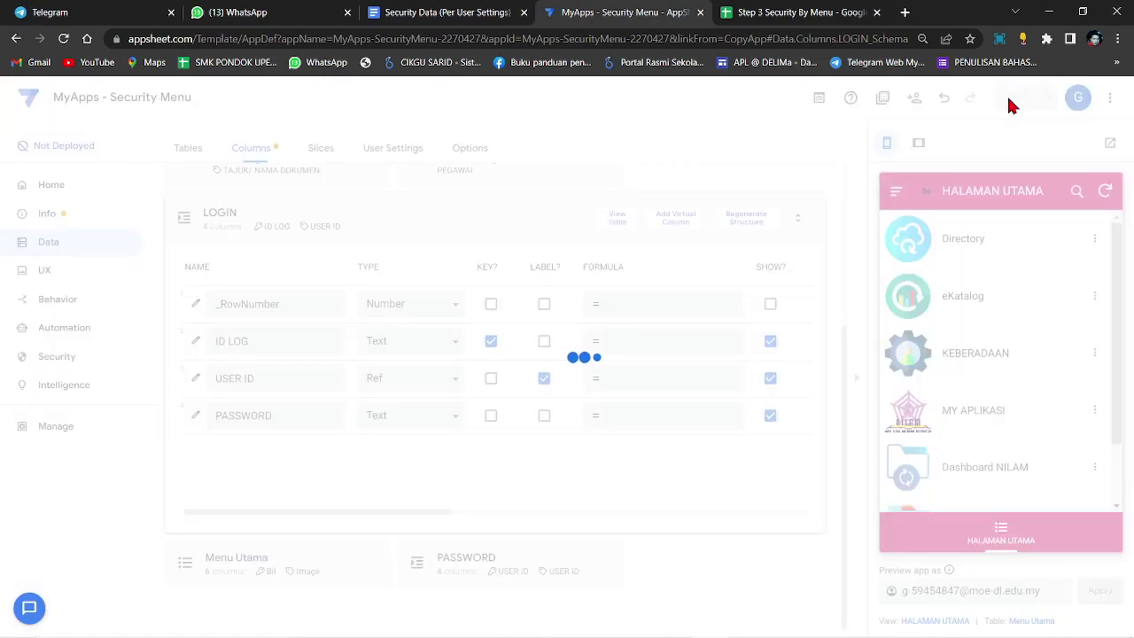
Step: Read the Create UX Log Masuk instructions in the Security Data notes
{"action": "left_click", "coordinate": [440, 11]}
{"action": "scroll", "coordinate": [355, 354], "scroll_direction": "down", "scroll_amount": 3}
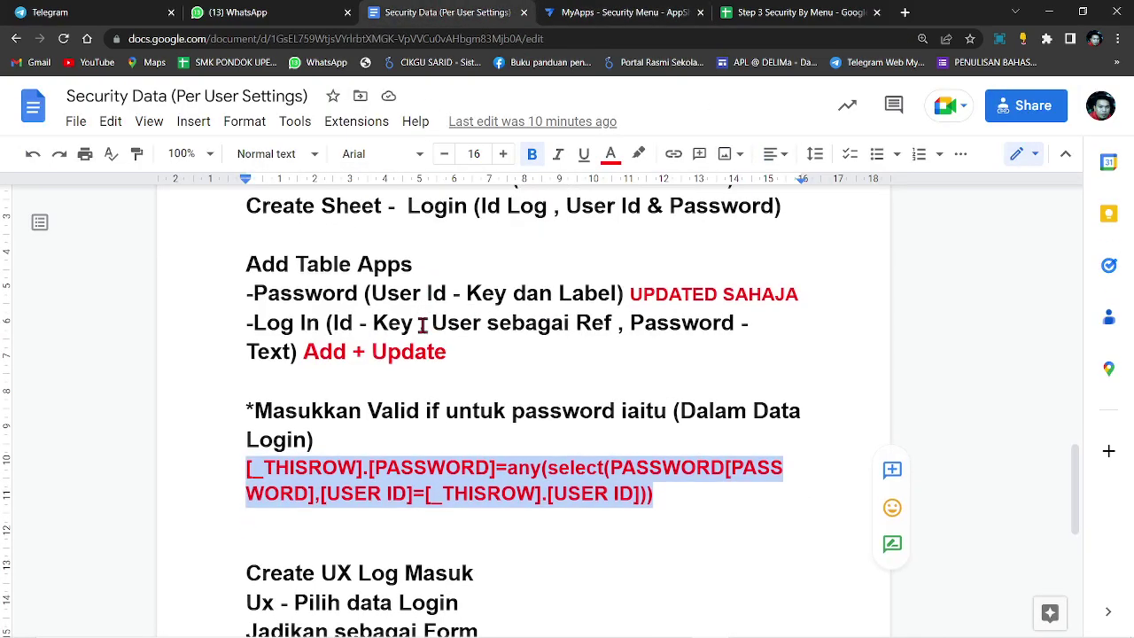
{"action": "left_click_drag", "start_coordinate": [234, 369], "coordinate": [470, 370]}
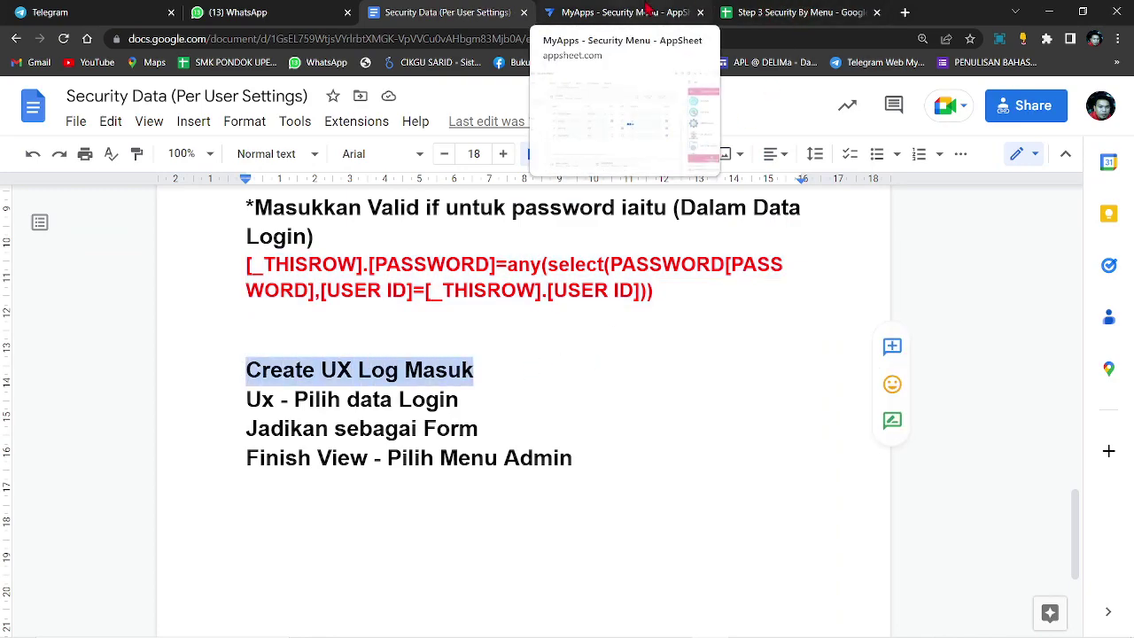
Step: Return to the AppSheet editor and create a new UX view named LOG MASUK ADMIN
{"action": "left_click", "coordinate": [647, 8]}
{"action": "left_click", "coordinate": [53, 274]}
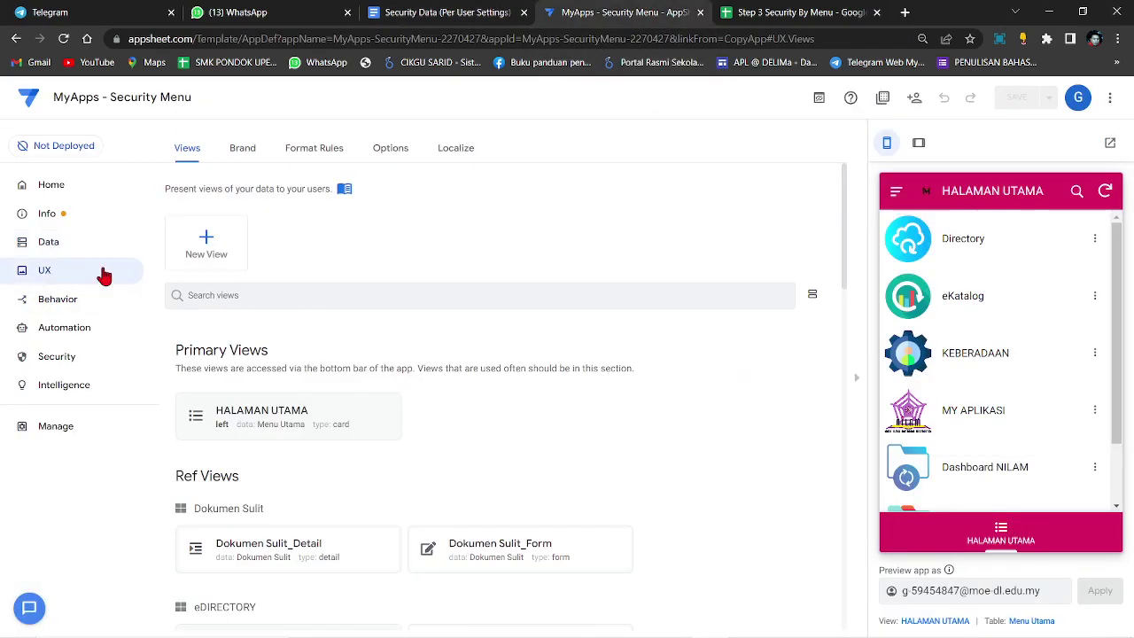
{"action": "left_click", "coordinate": [212, 244]}
{"action": "left_click_drag", "start_coordinate": [456, 236], "coordinate": [268, 251]}
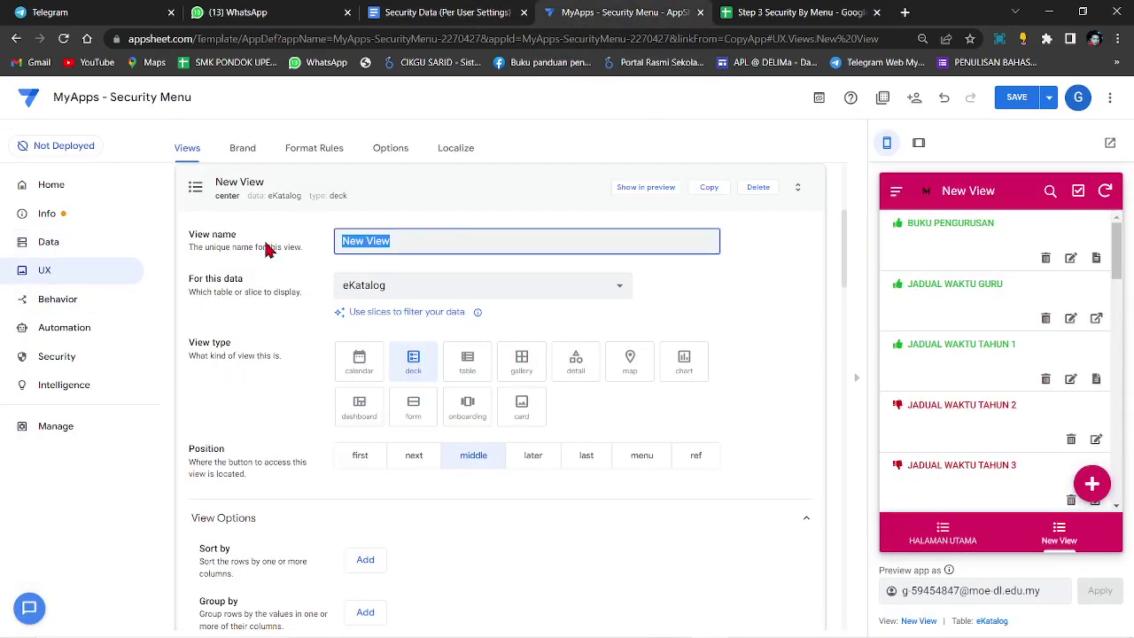
{"action": "type", "text": "LOG MASUK ADMIN"}
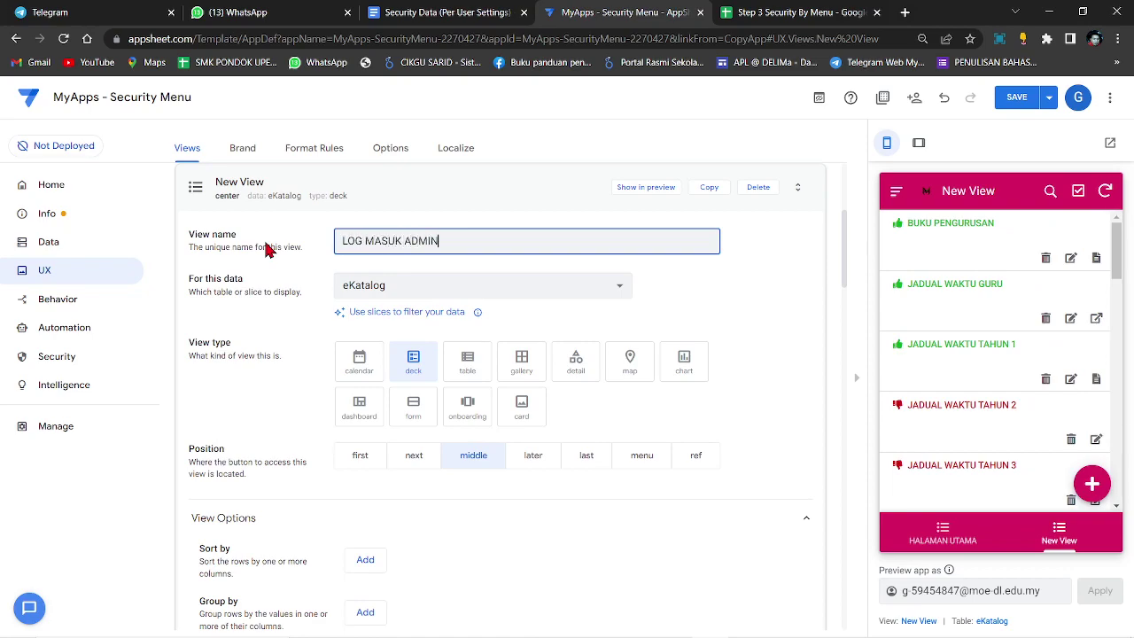
Step: Base the LOG MASUK ADMIN view on the LOGIN table and make it a form view
{"action": "double_click", "coordinate": [417, 240]}
{"action": "left_click", "coordinate": [410, 285]}
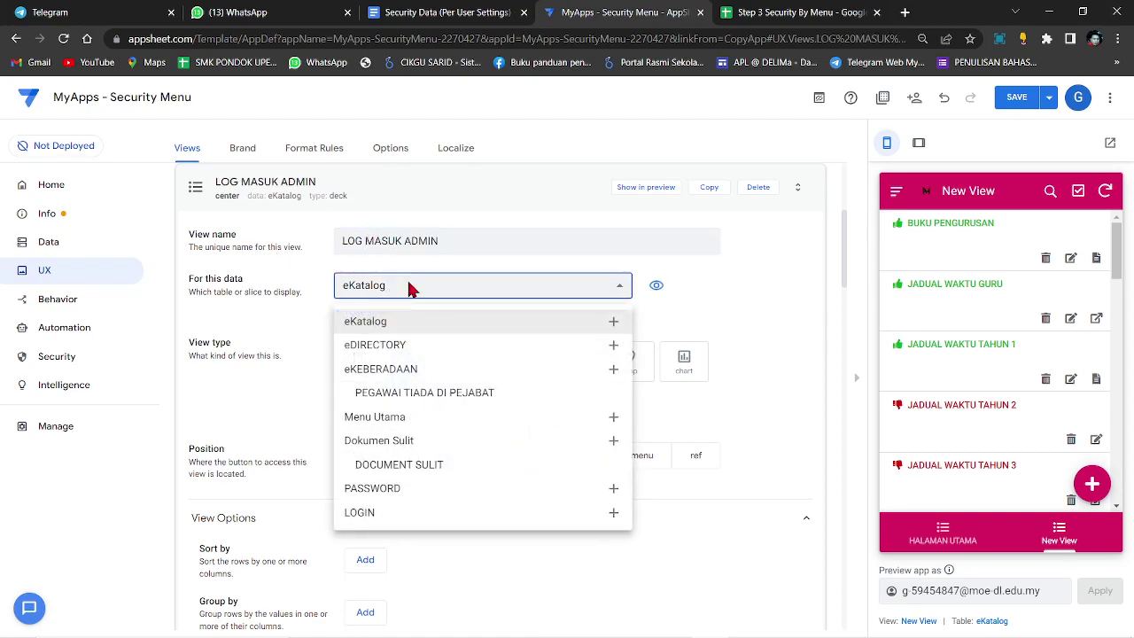
{"action": "left_click", "coordinate": [373, 513]}
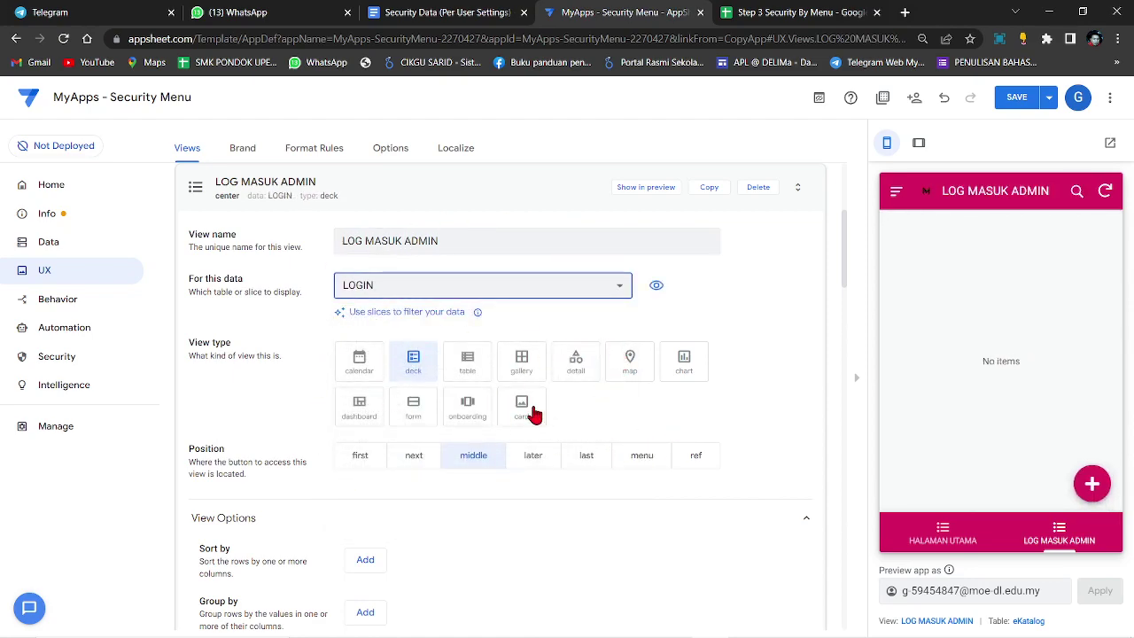
{"action": "left_click", "coordinate": [413, 411]}
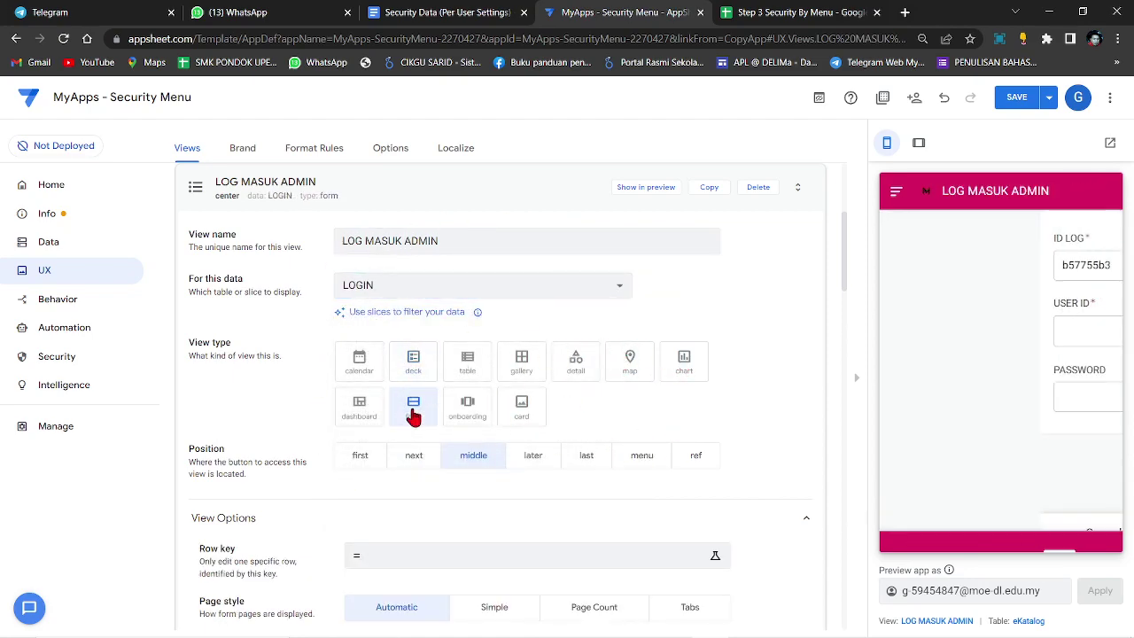
Step: Set the finish view of the LOG MASUK ADMIN form to Directory
{"action": "scroll", "coordinate": [625, 336], "scroll_direction": "down", "scroll_amount": 4}
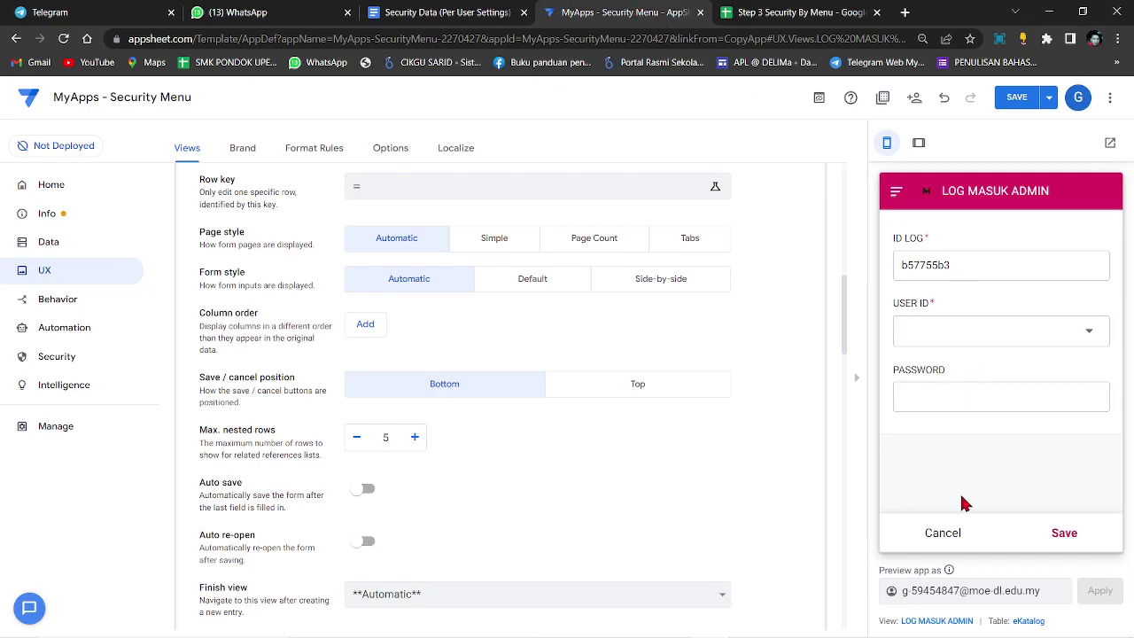
{"action": "left_click", "coordinate": [942, 534]}
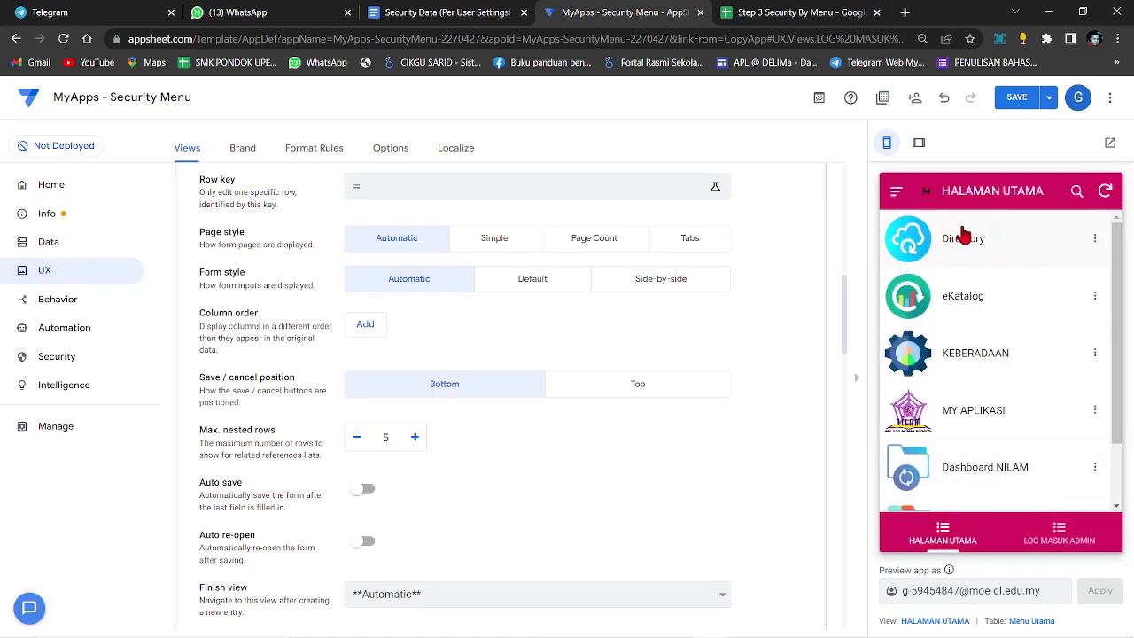
{"action": "scroll", "coordinate": [584, 400], "scroll_direction": "up", "scroll_amount": 3}
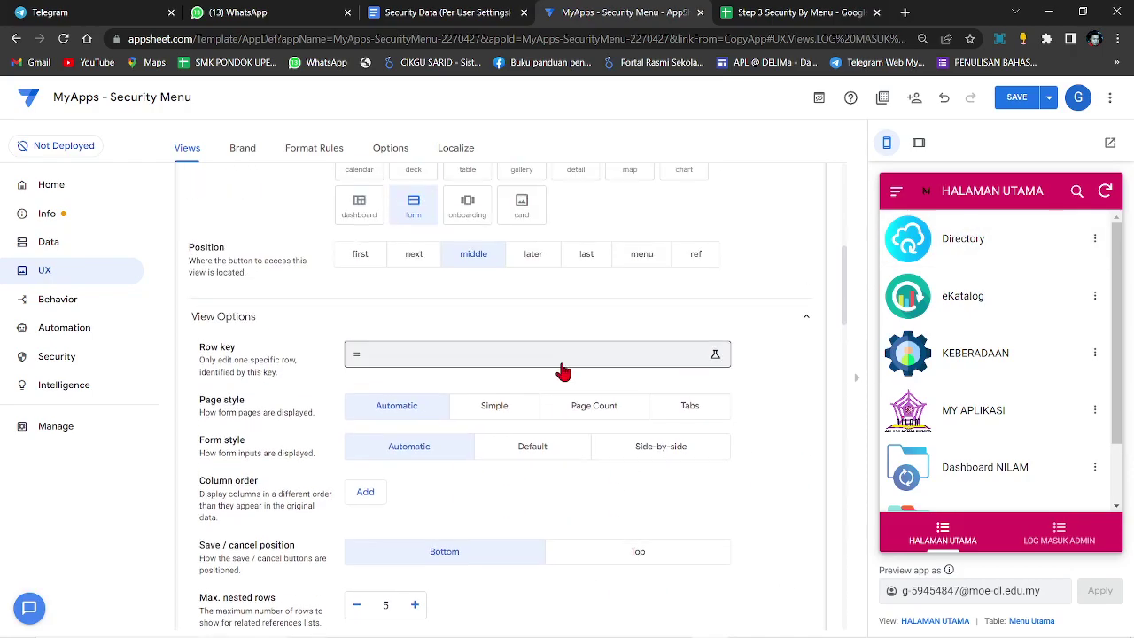
{"action": "scroll", "coordinate": [557, 354], "scroll_direction": "down", "scroll_amount": 5}
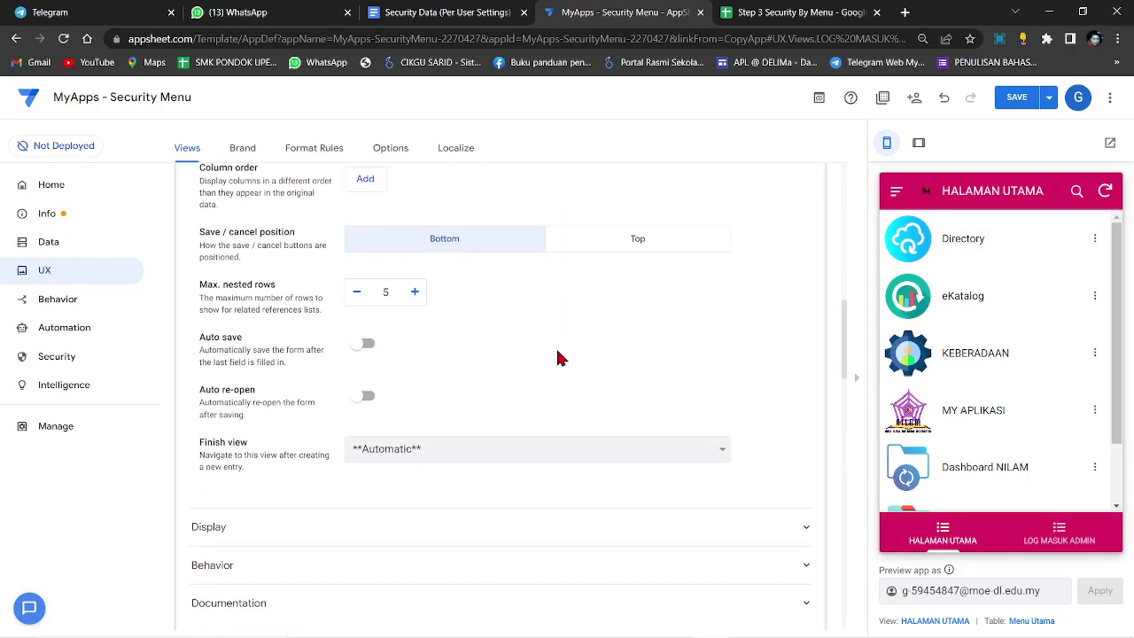
{"action": "left_click", "coordinate": [434, 448]}
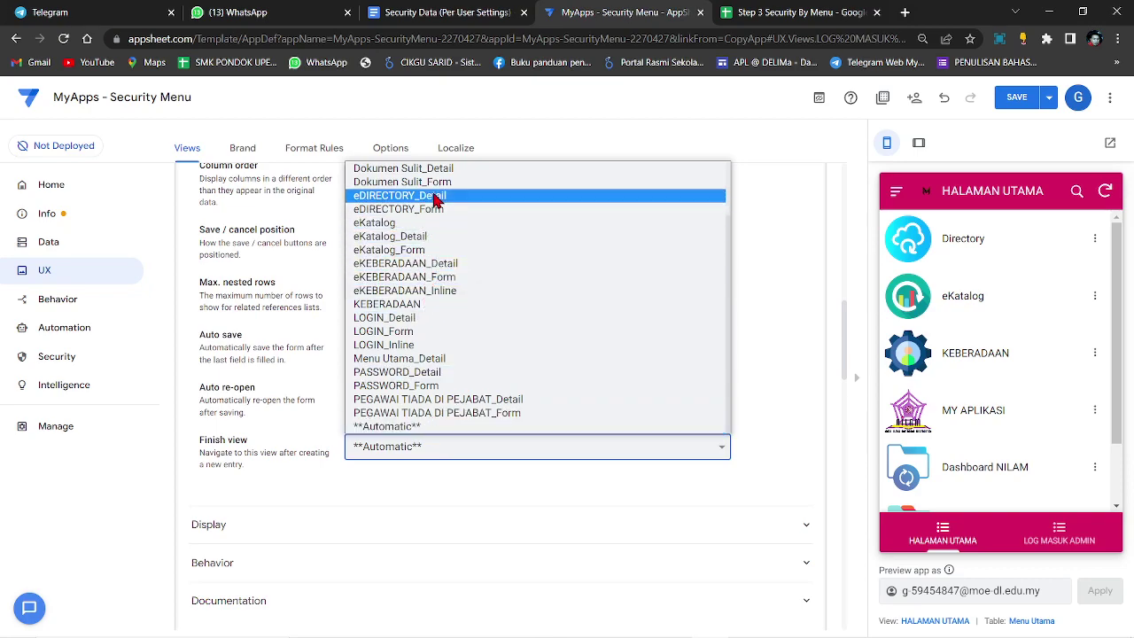
{"action": "scroll", "coordinate": [434, 213], "scroll_direction": "up", "scroll_amount": 2}
{"action": "scroll", "coordinate": [434, 258], "scroll_direction": "up", "scroll_amount": 2}
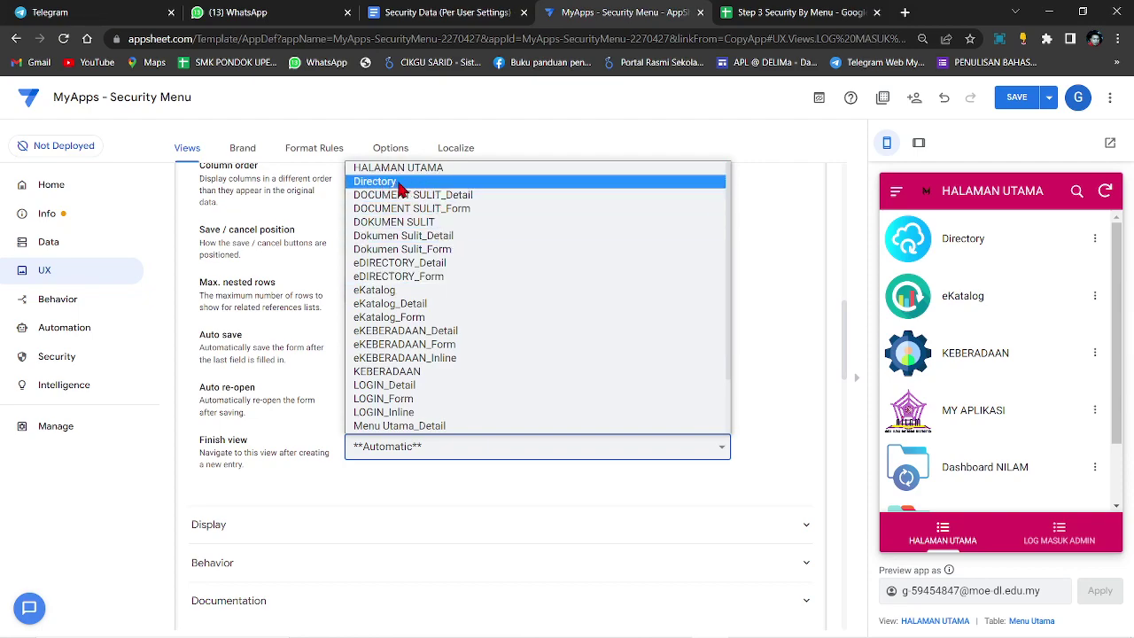
{"action": "left_click", "coordinate": [400, 184]}
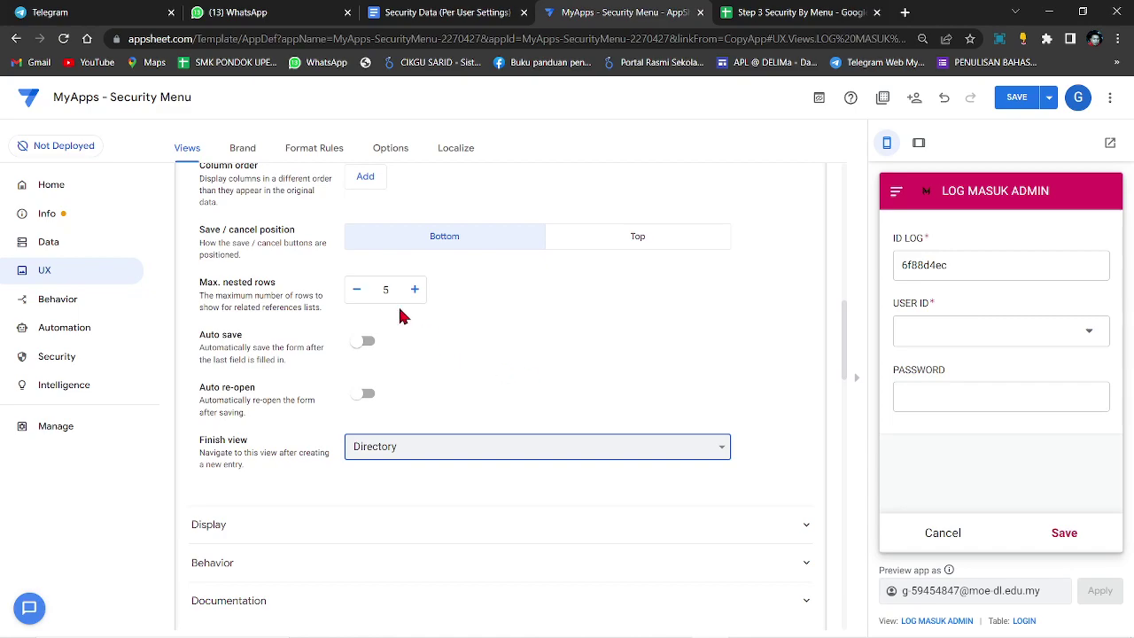
Step: Cancel the login form in the app preview, save the app, and check the HALAMAN UTAMA menu entries
{"action": "scroll", "coordinate": [600, 370], "scroll_direction": "up", "scroll_amount": 3}
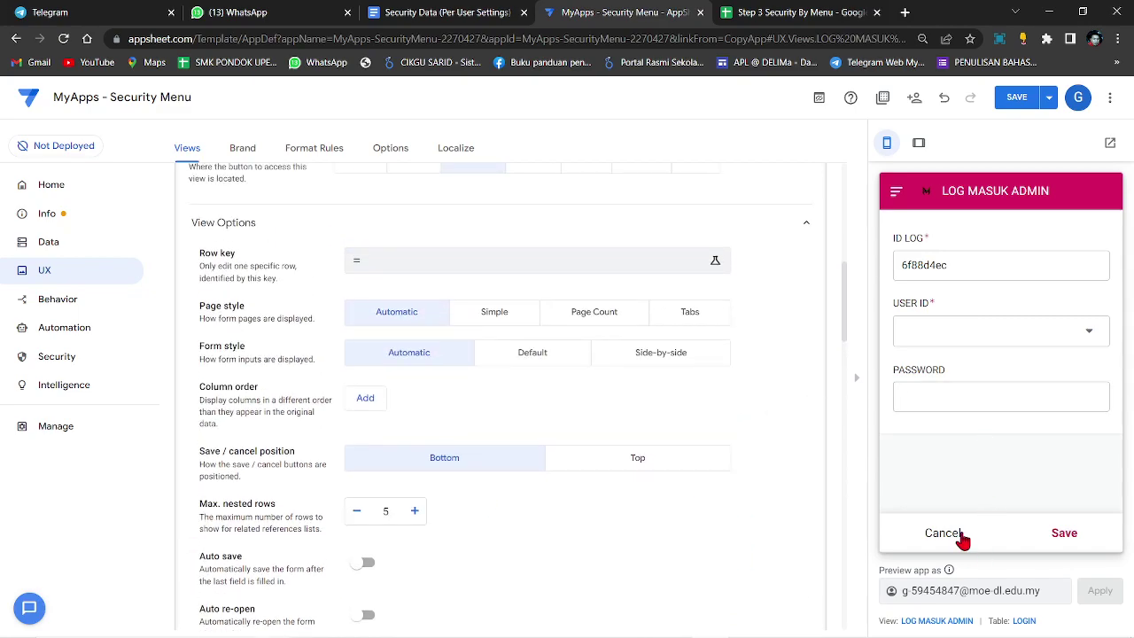
{"action": "left_click", "coordinate": [943, 533]}
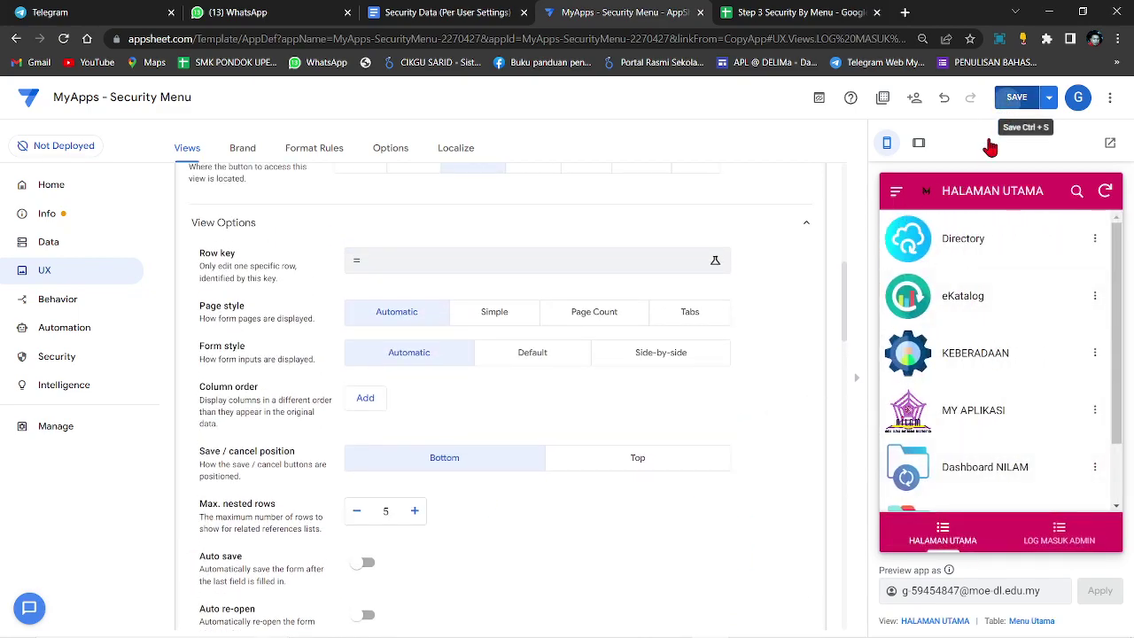
{"action": "left_click", "coordinate": [1012, 99]}
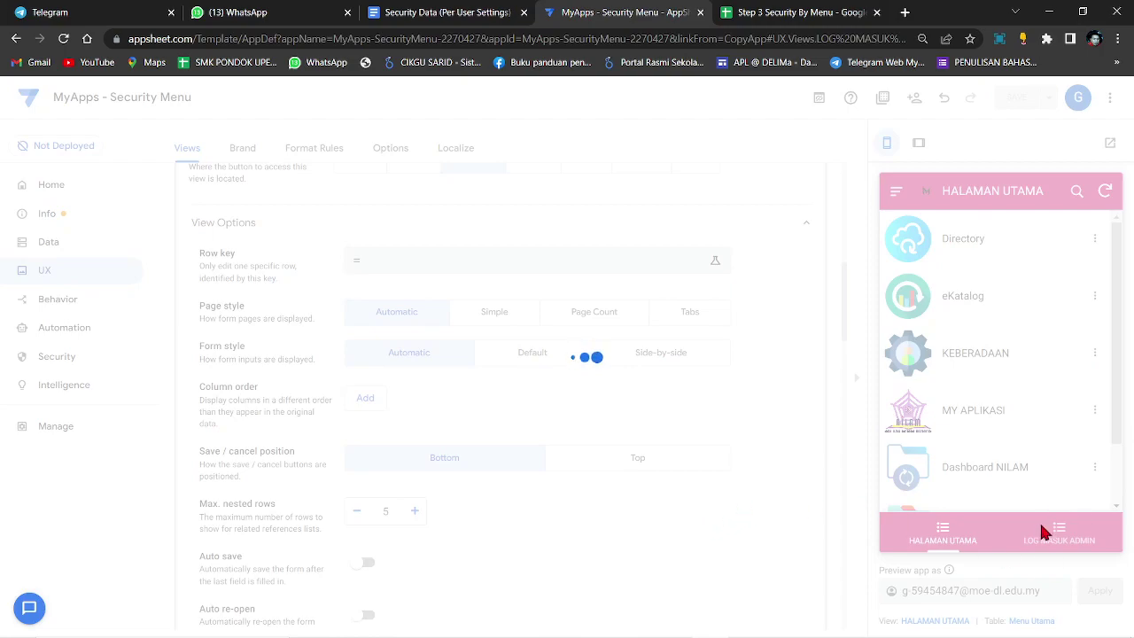
{"action": "left_click", "coordinate": [1049, 534]}
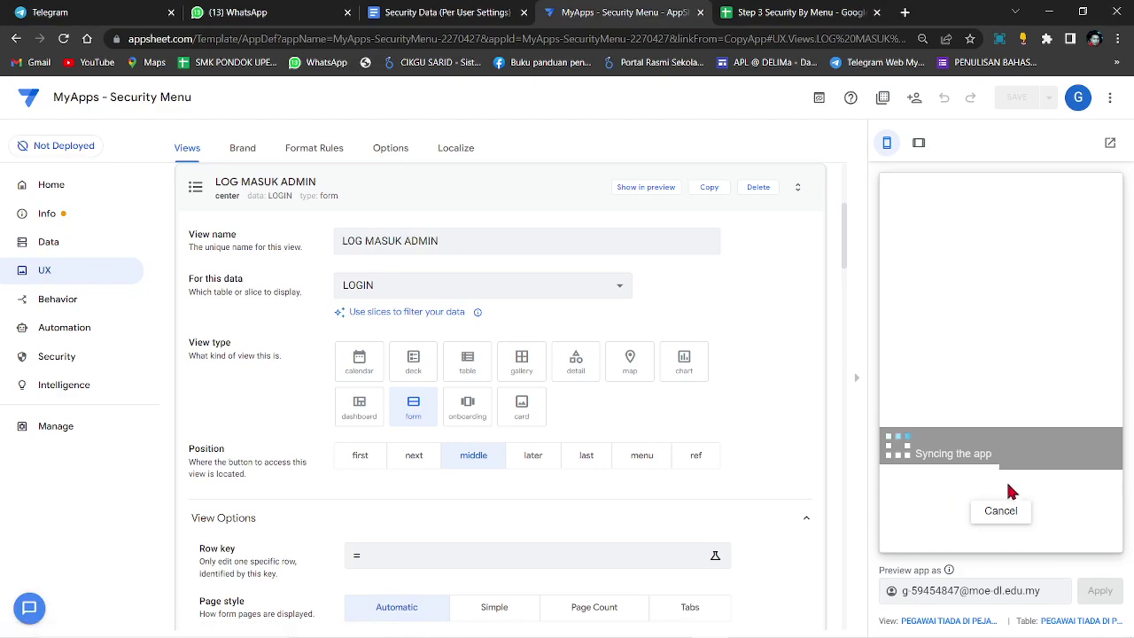
{"action": "scroll", "coordinate": [1010, 438], "scroll_direction": "down", "scroll_amount": 1}
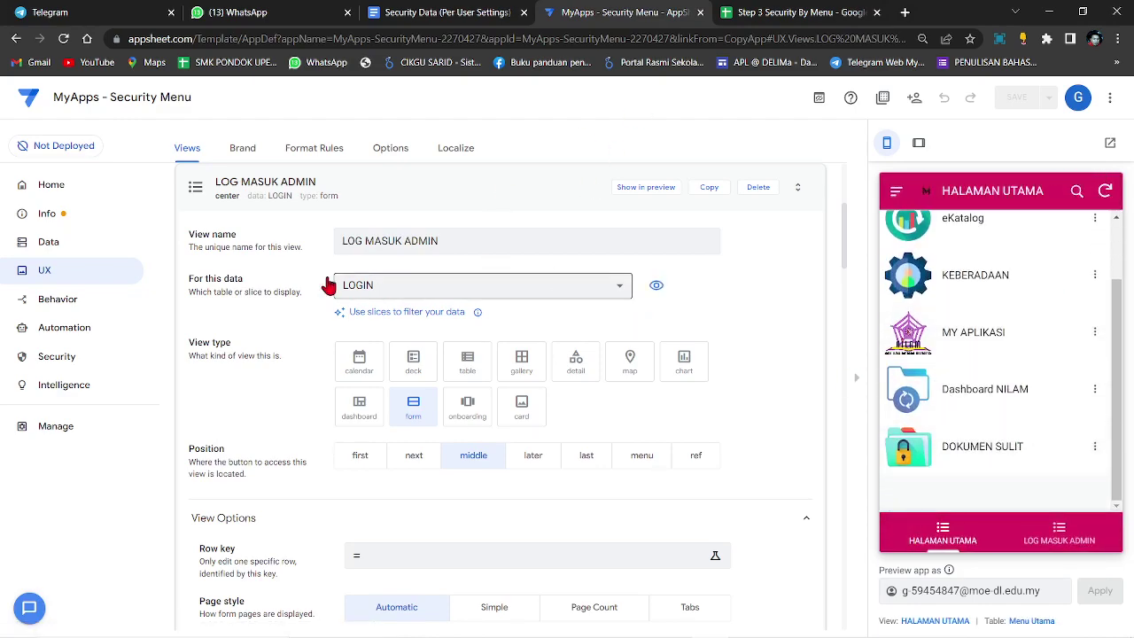
Step: Open the source spreadsheet of the Menu Utama data table and go to its Menu Utama sheet
{"action": "left_click", "coordinate": [50, 248]}
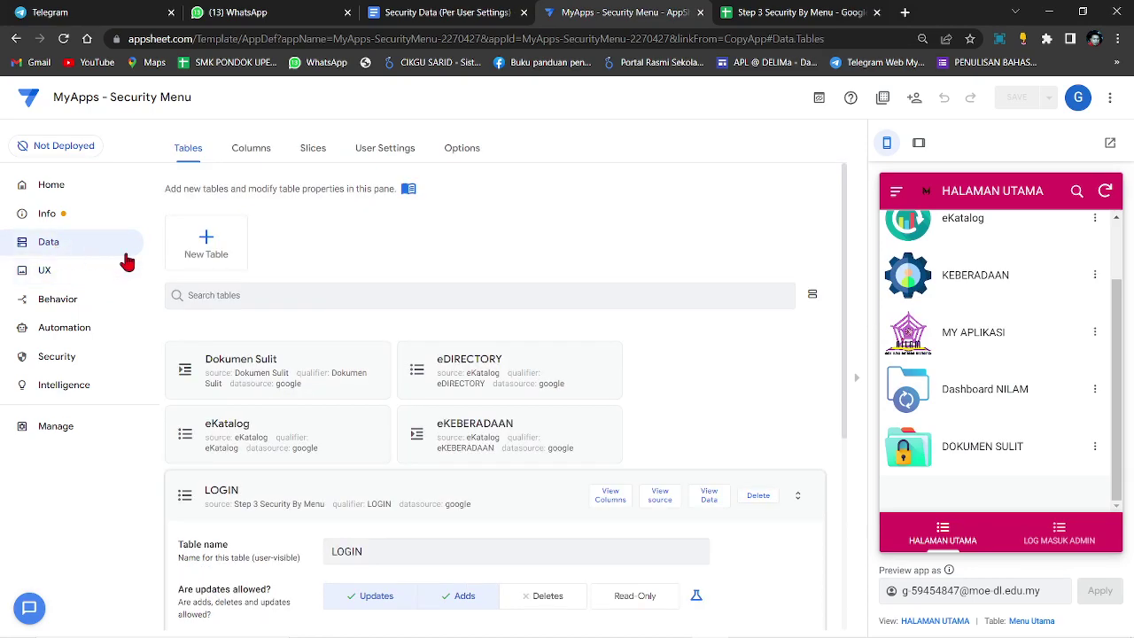
{"action": "scroll", "coordinate": [531, 405], "scroll_direction": "down", "scroll_amount": 2}
{"action": "left_click", "coordinate": [245, 368]}
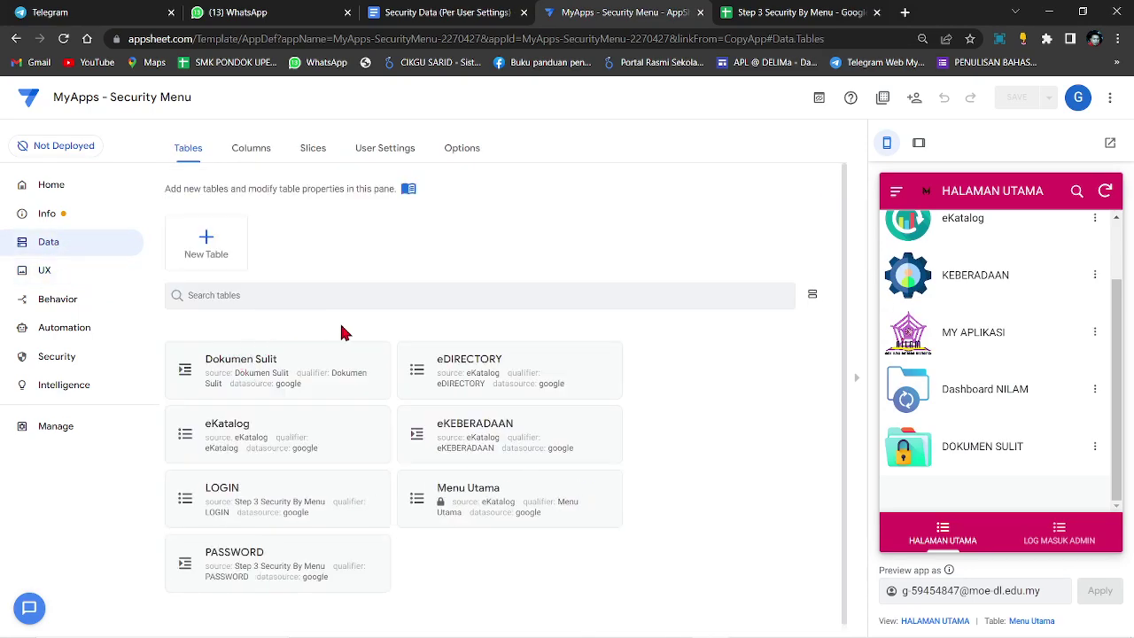
{"action": "left_click", "coordinate": [471, 499]}
{"action": "left_click", "coordinate": [669, 195]}
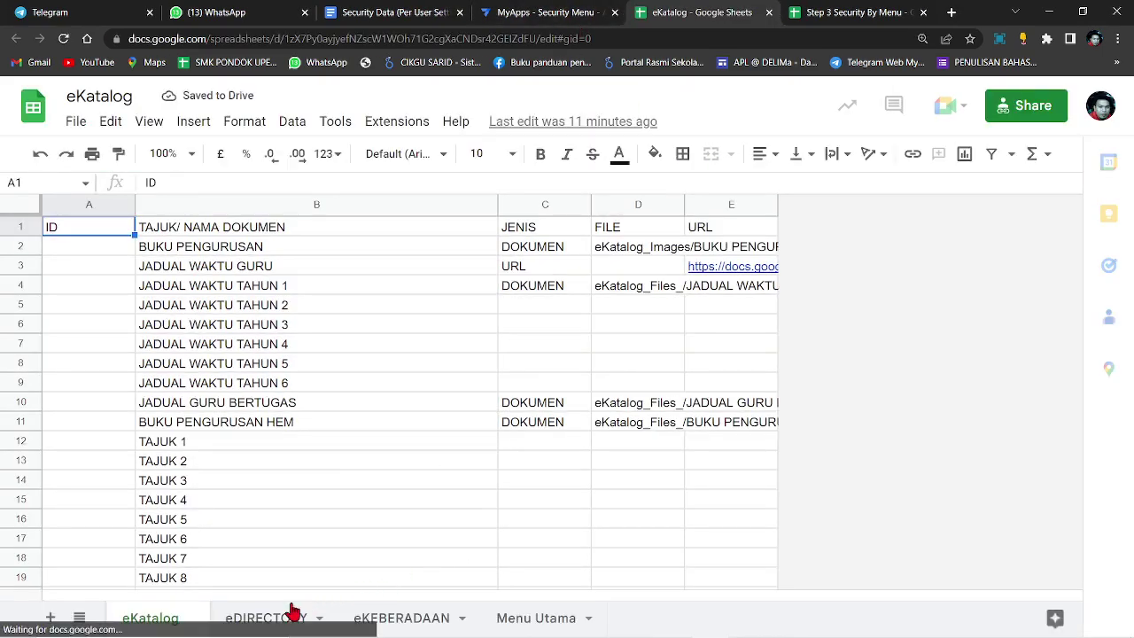
{"action": "left_click", "coordinate": [528, 625]}
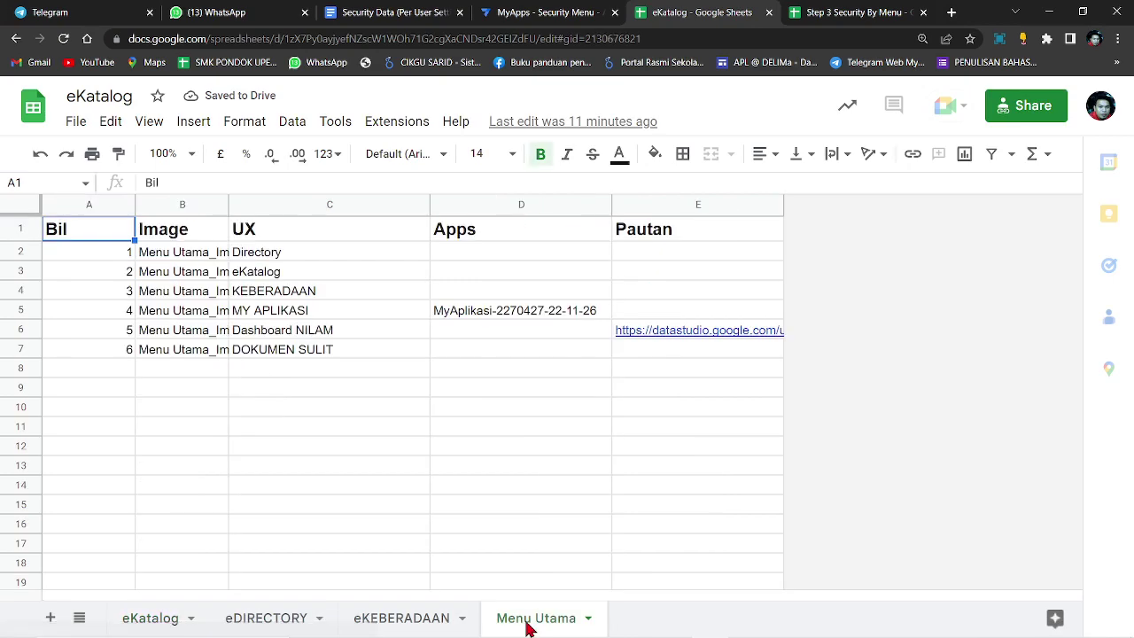
Step: Enter 7 in the Bil column of row 8, below the DOKUMEN SULIT entry
{"action": "left_click", "coordinate": [130, 373]}
{"action": "type", "text": "7"}
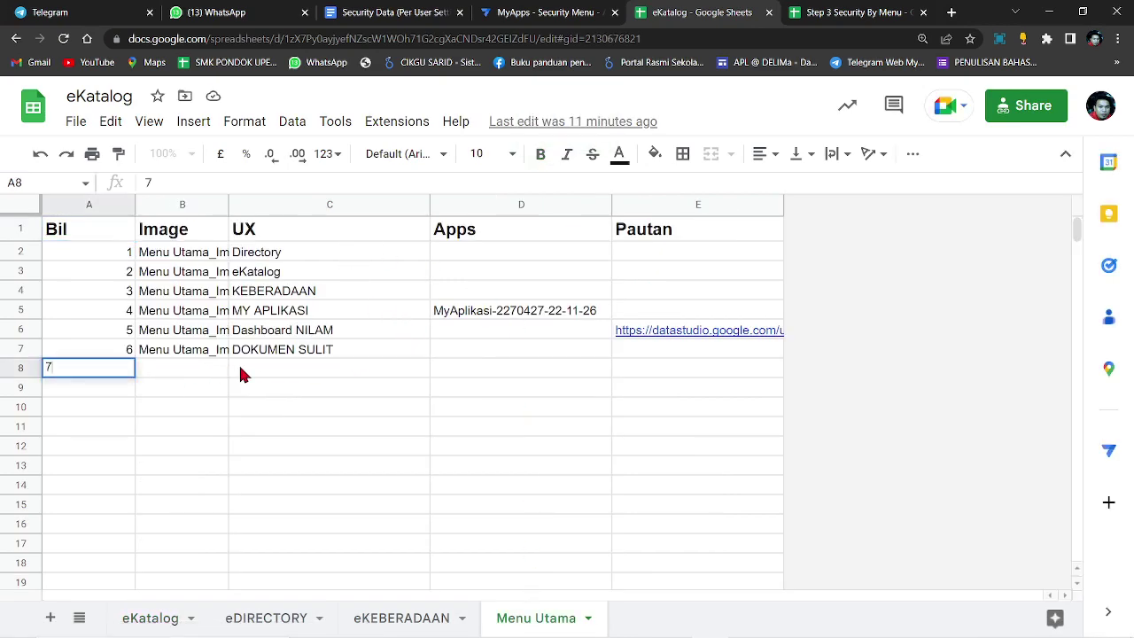
{"action": "left_click", "coordinate": [272, 366]}
Step: Return to the AppSheet editor and copy the view name LOG MASUK ADMIN from its UX view settings
{"action": "left_click", "coordinate": [547, 11]}
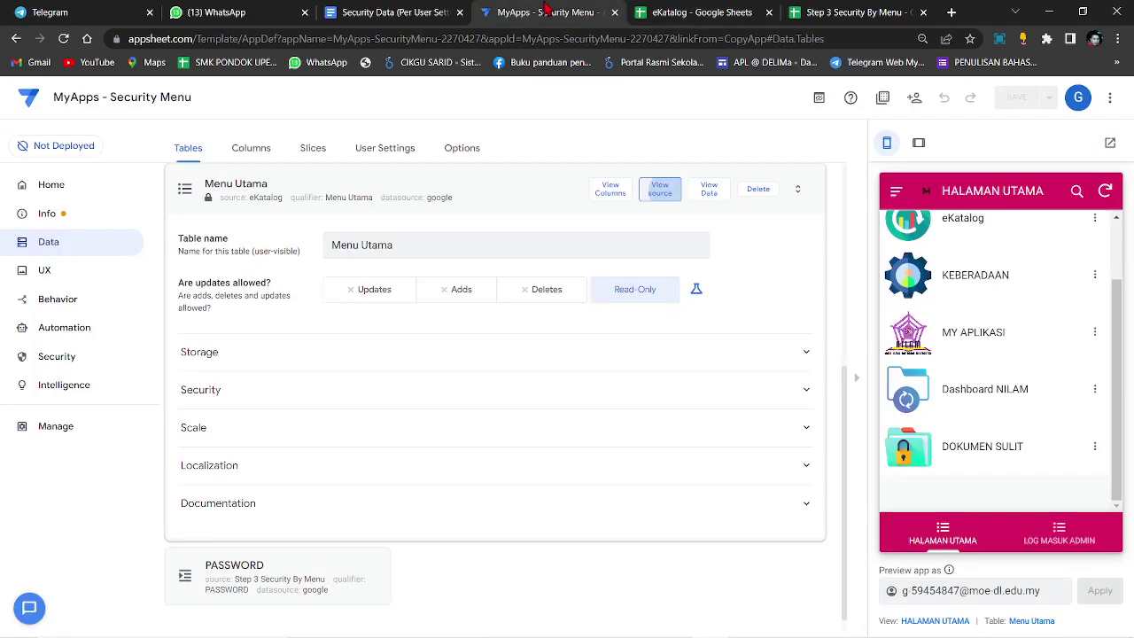
{"action": "left_click", "coordinate": [60, 273]}
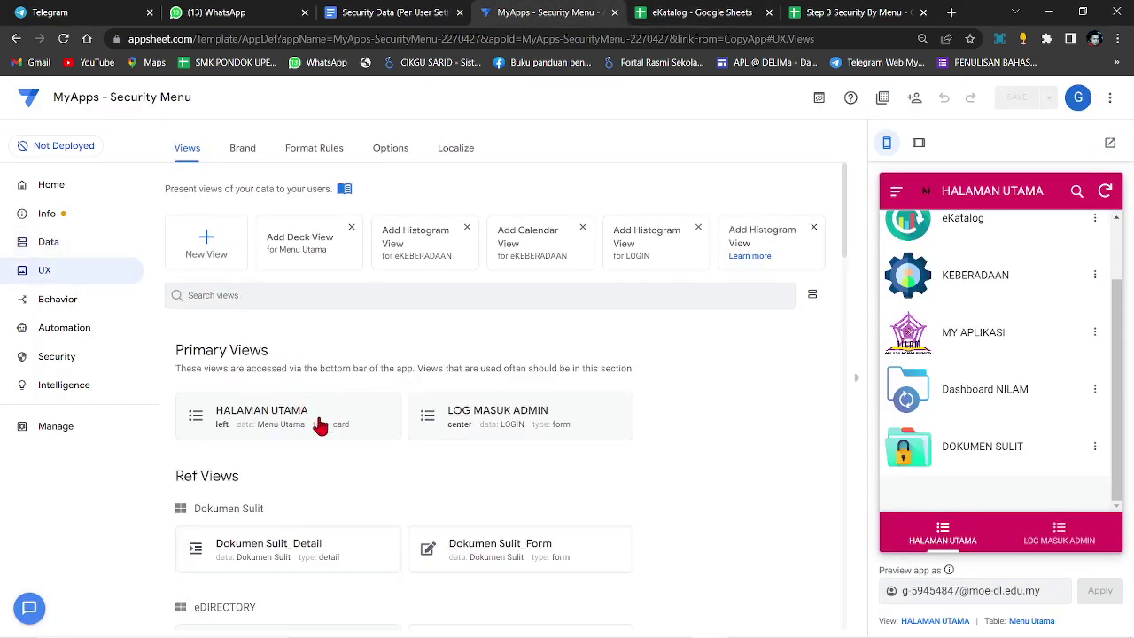
{"action": "left_click", "coordinate": [479, 424]}
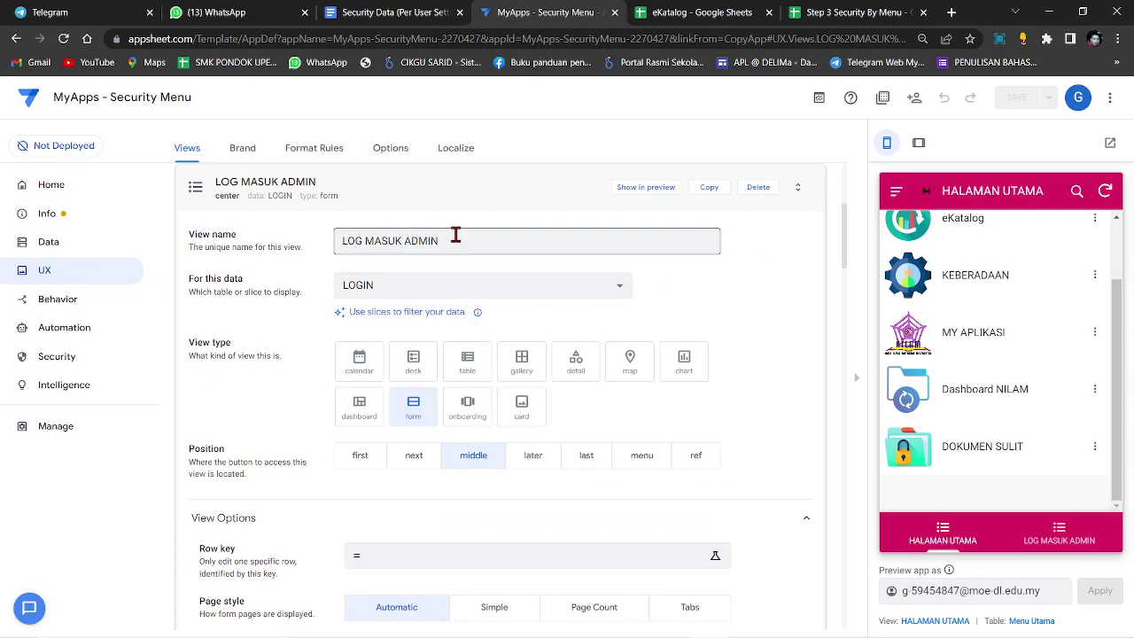
{"action": "left_click_drag", "start_coordinate": [455, 234], "coordinate": [322, 245]}
{"action": "right_click", "coordinate": [345, 237]}
{"action": "left_click", "coordinate": [384, 294]}
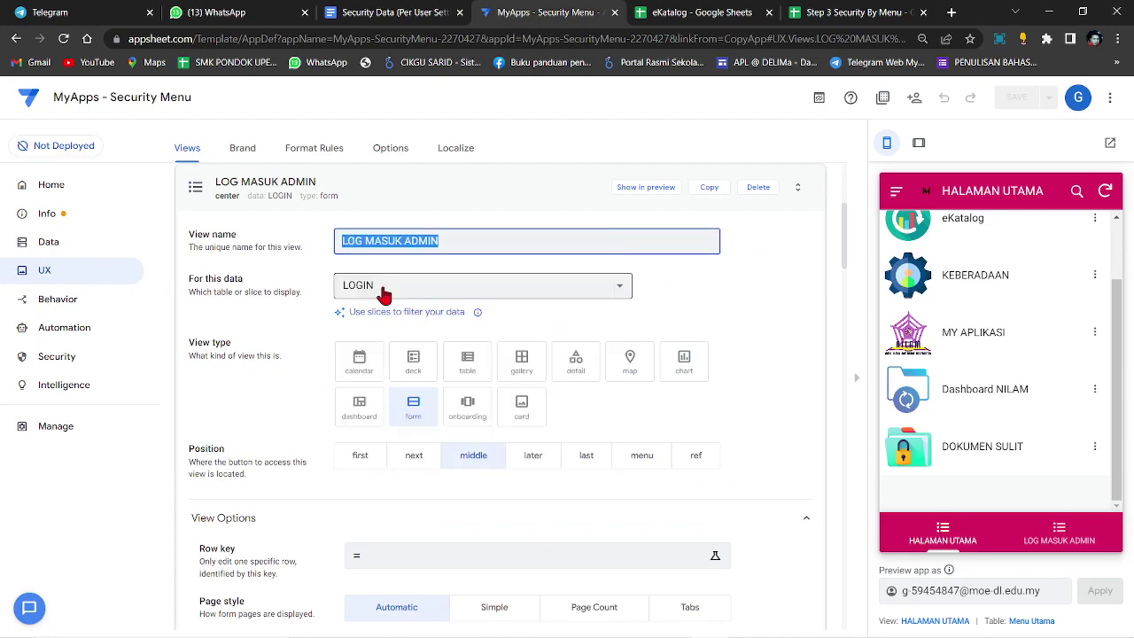
Step: Switch to the eKatalog spreadsheet and paste LOG MASUK ADMIN into the UX cell of row 8 in Menu Utama
{"action": "left_click", "coordinate": [846, 12]}
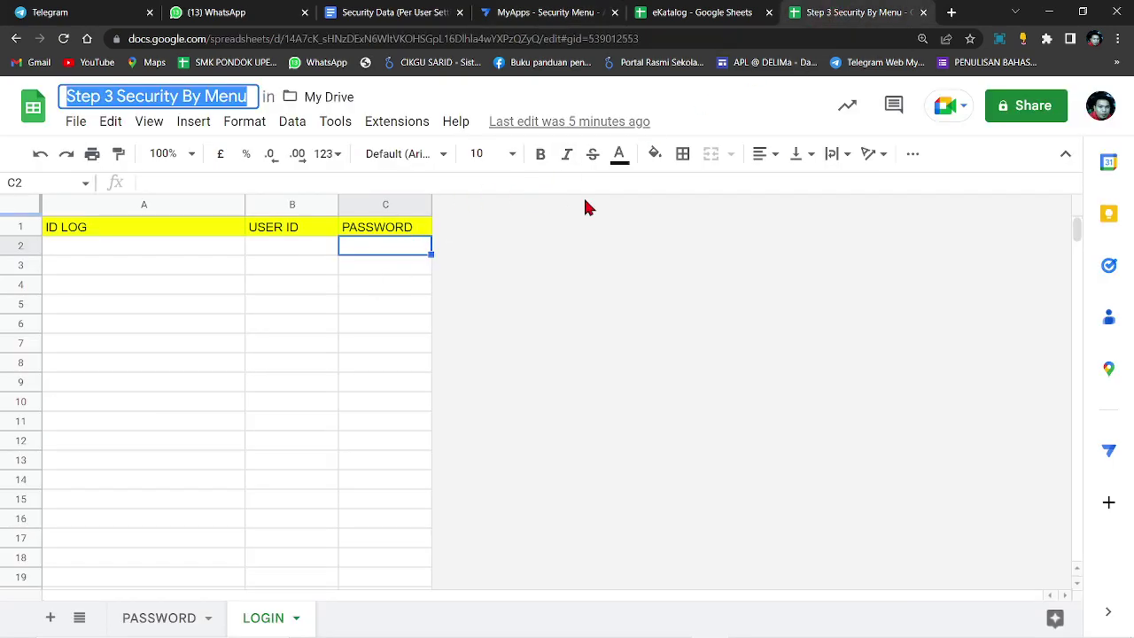
{"action": "left_click", "coordinate": [664, 14]}
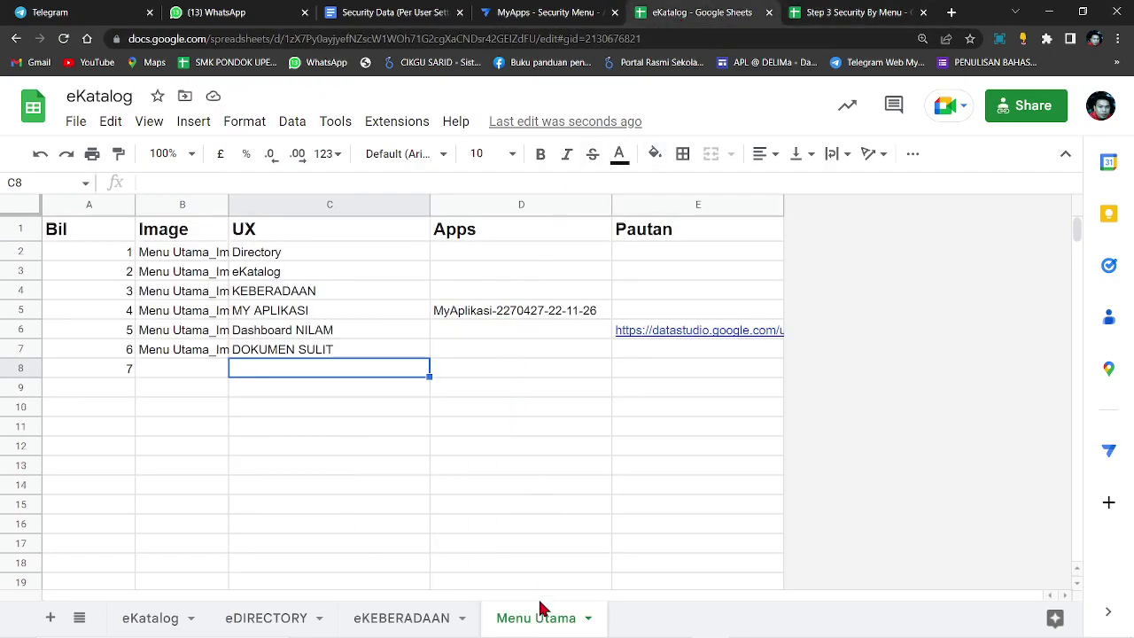
{"action": "right_click", "coordinate": [292, 376]}
{"action": "left_click", "coordinate": [346, 232]}
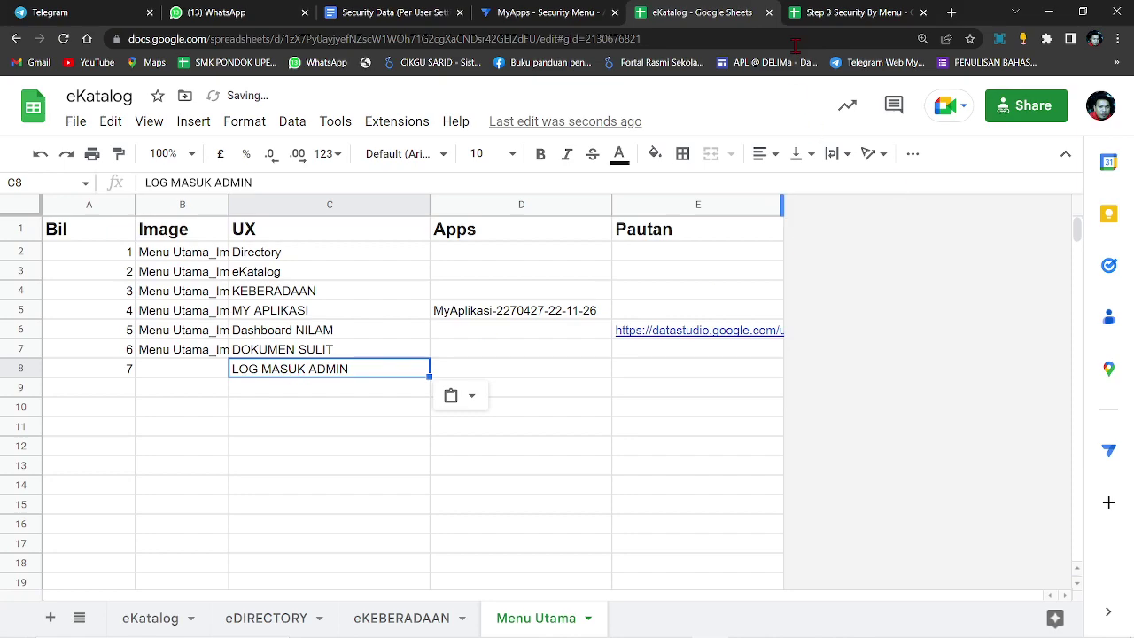
{"action": "left_click", "coordinate": [276, 295]}
{"action": "left_click", "coordinate": [291, 256]}
{"action": "left_click", "coordinate": [277, 272]}
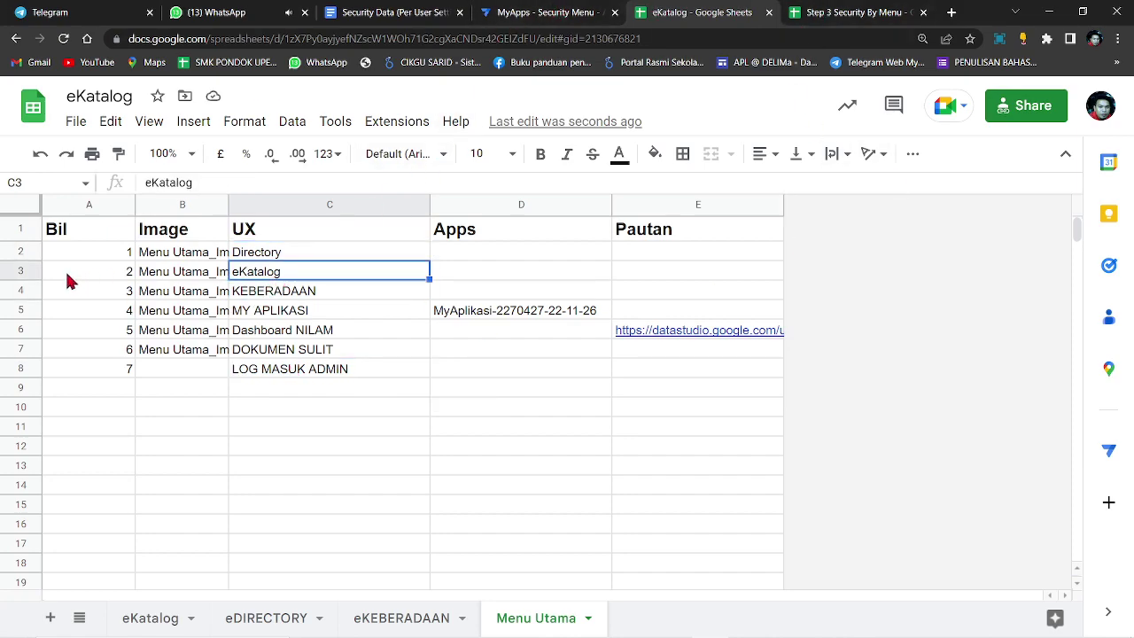
{"action": "left_click", "coordinate": [28, 269]}
{"action": "right_click", "coordinate": [29, 269]}
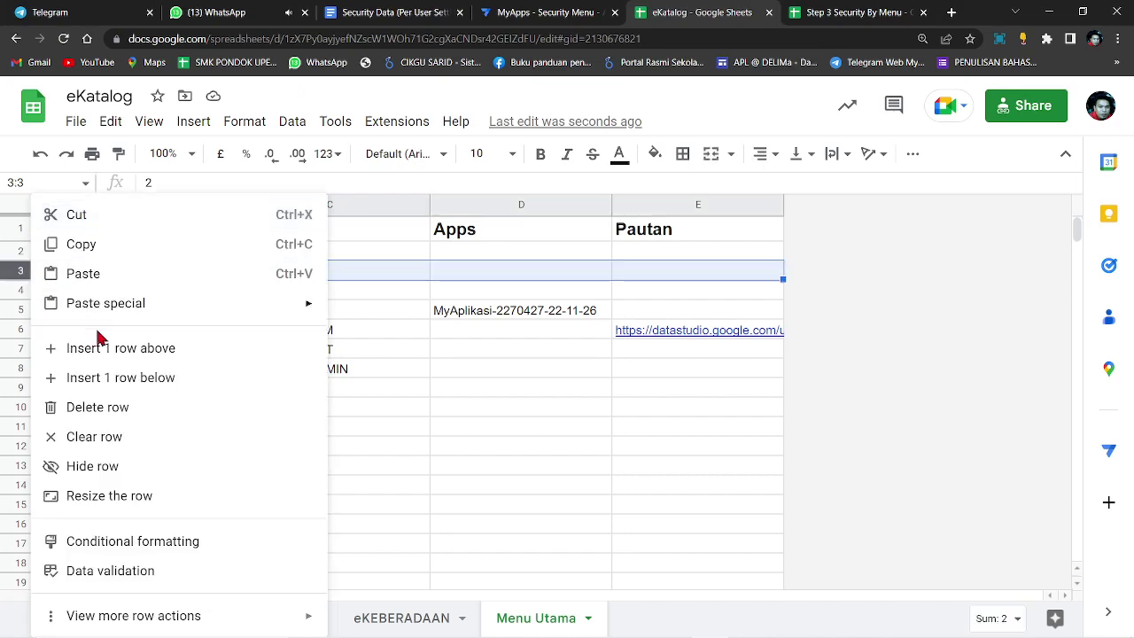
{"action": "left_click", "coordinate": [84, 405]}
{"action": "left_click", "coordinate": [485, 371]}
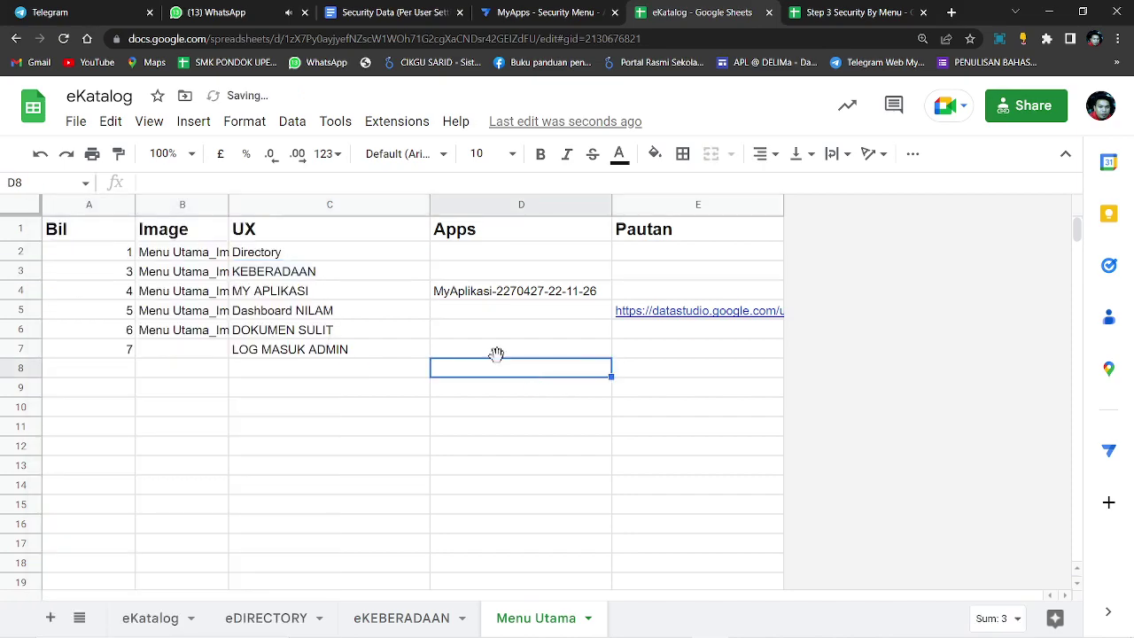
{"action": "left_click", "coordinate": [40, 153]}
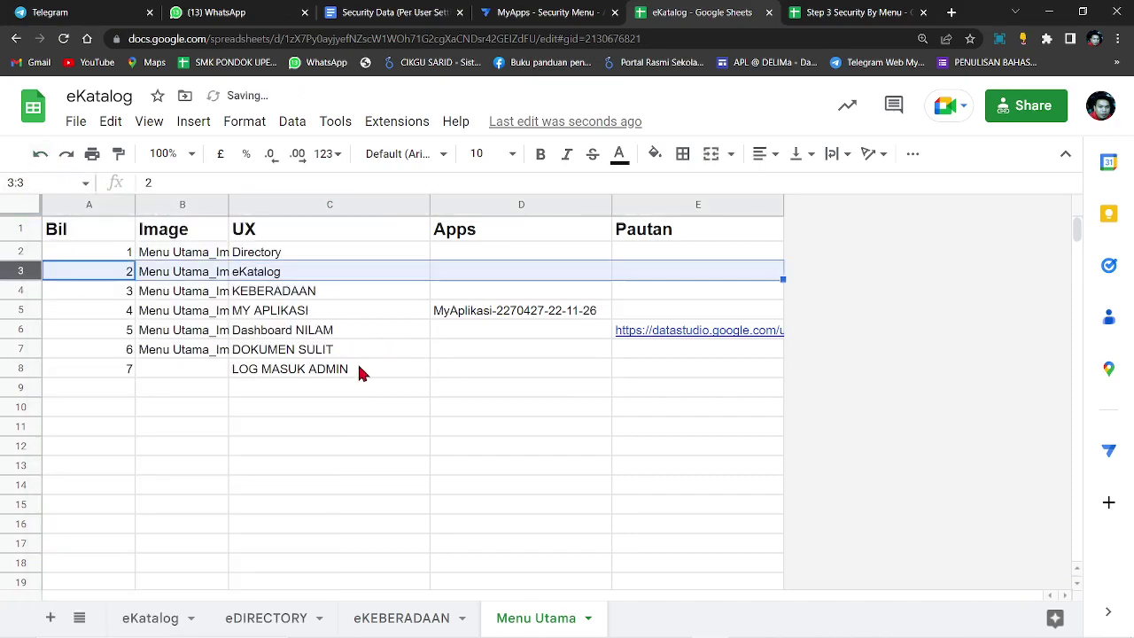
Step: Delete the Directory entry's row 2 from the Menu Utama sheet
{"action": "left_click", "coordinate": [16, 245]}
{"action": "right_click", "coordinate": [16, 246]}
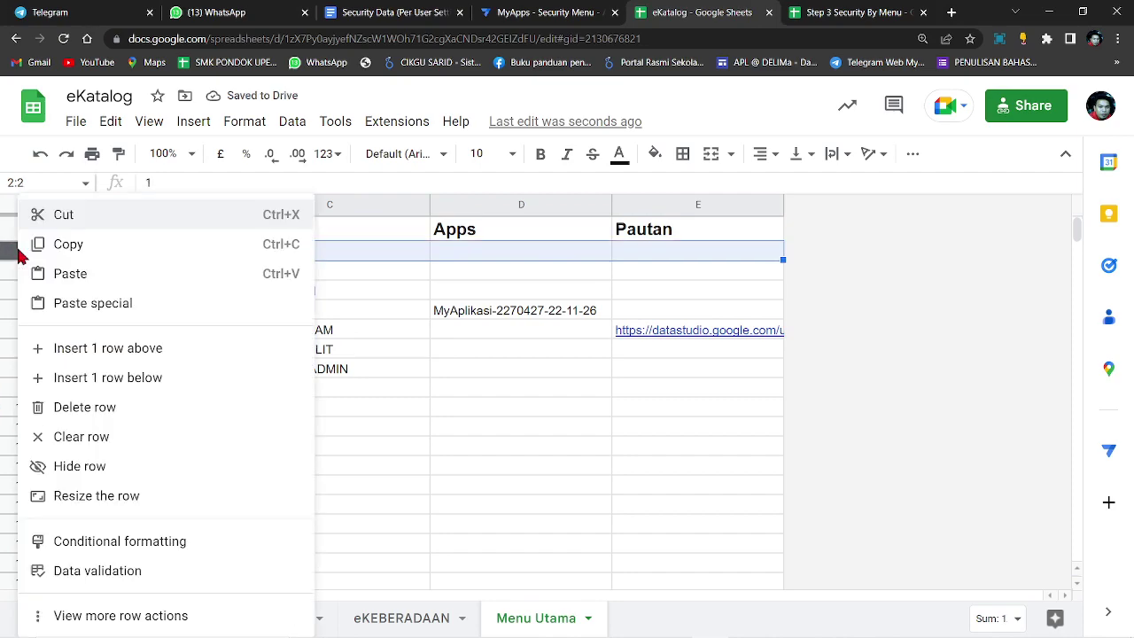
{"action": "left_click", "coordinate": [109, 409]}
{"action": "left_click", "coordinate": [451, 390]}
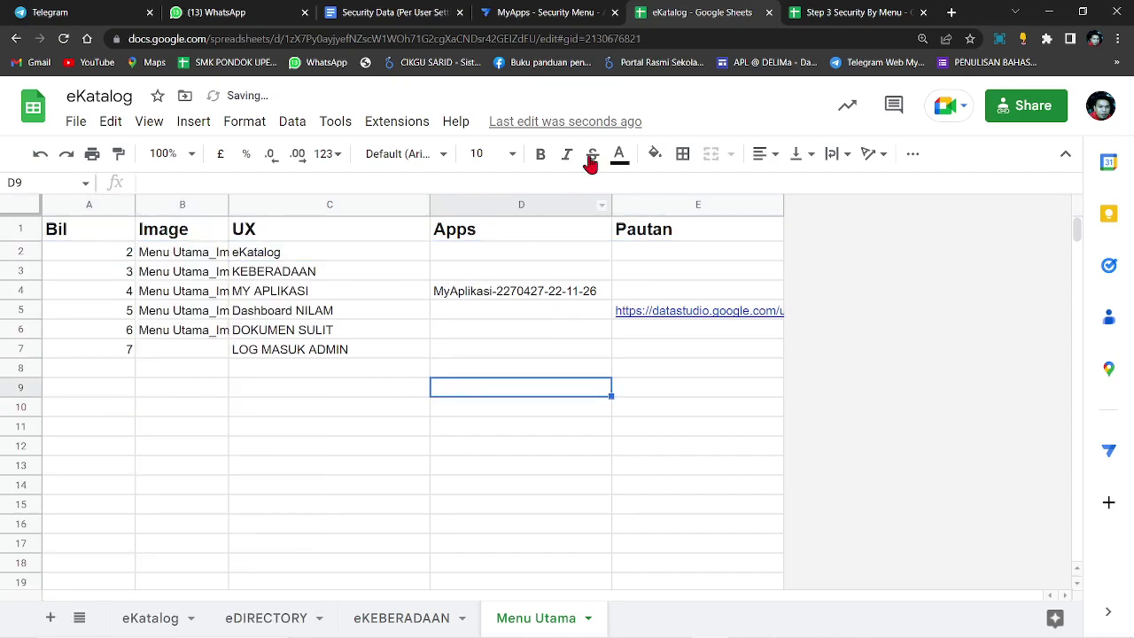
Step: Switch to the AppSheet editor and sync the app preview with the edited Menu Utama data
{"action": "left_click", "coordinate": [567, 16]}
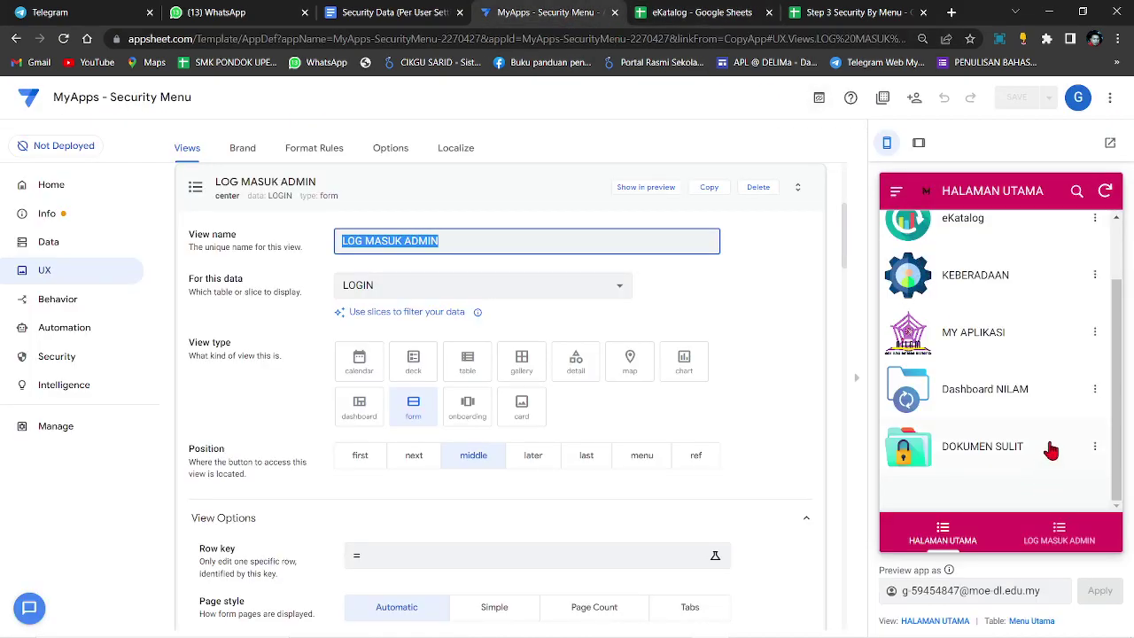
{"action": "scroll", "coordinate": [1045, 459], "scroll_direction": "up", "scroll_amount": 3}
{"action": "left_click", "coordinate": [1104, 191]}
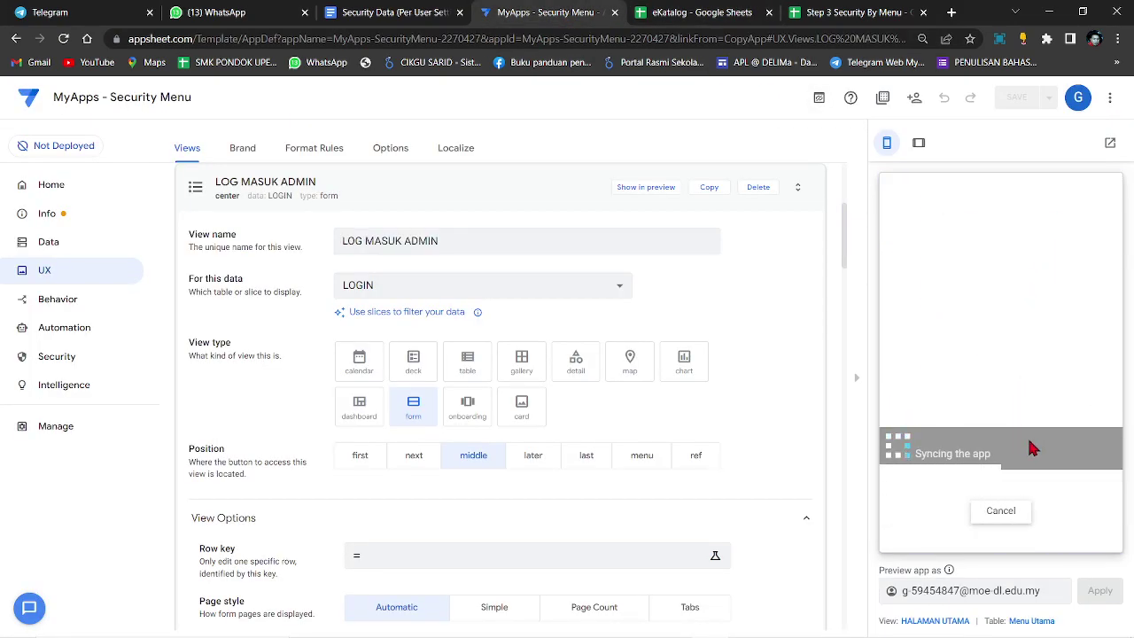
Step: Examine the entries of the HALAMAN UTAMA menu in the app preview, from eKatalog to LOG MASUK ADMIN
{"action": "scroll", "coordinate": [1098, 354], "scroll_direction": "down", "scroll_amount": 1}
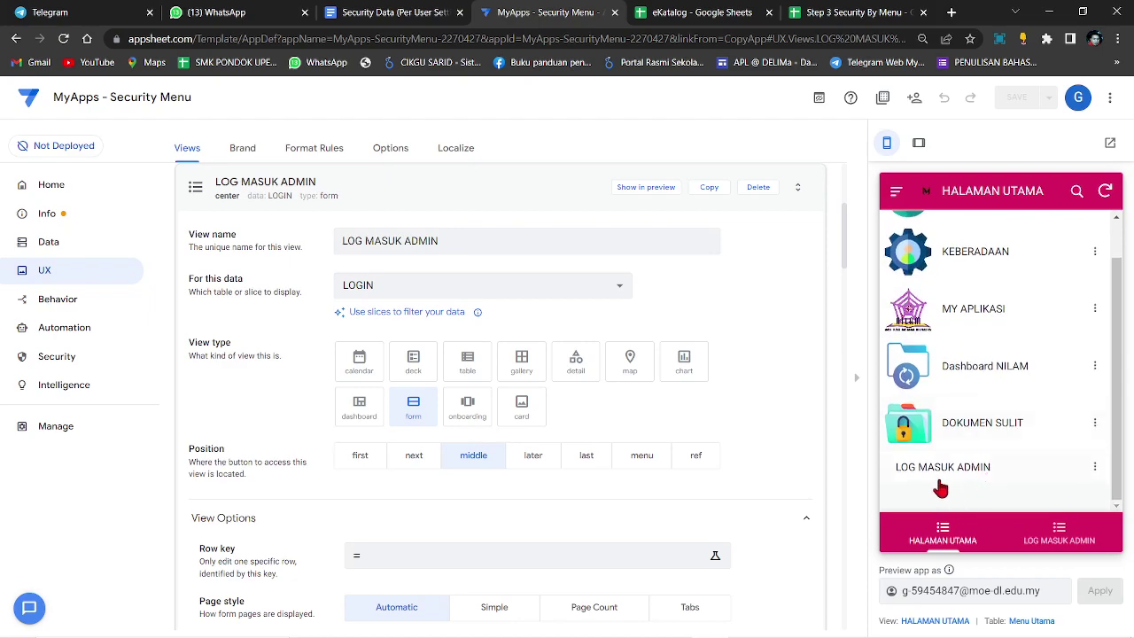
{"action": "scroll", "coordinate": [983, 354], "scroll_direction": "up", "scroll_amount": 1}
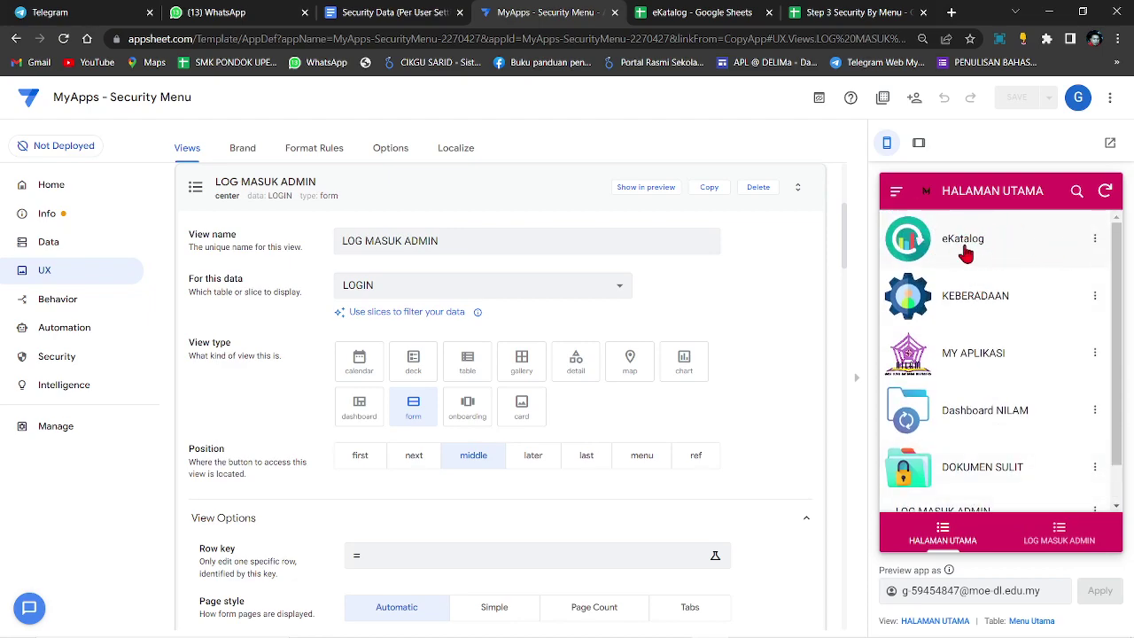
{"action": "scroll", "coordinate": [979, 292], "scroll_direction": "down", "scroll_amount": 1}
{"action": "scroll", "coordinate": [970, 355], "scroll_direction": "up", "scroll_amount": 1}
{"action": "scroll", "coordinate": [1012, 425], "scroll_direction": "down", "scroll_amount": 1}
{"action": "scroll", "coordinate": [1048, 483], "scroll_direction": "up", "scroll_amount": 1}
{"action": "scroll", "coordinate": [974, 470], "scroll_direction": "down", "scroll_amount": 1}
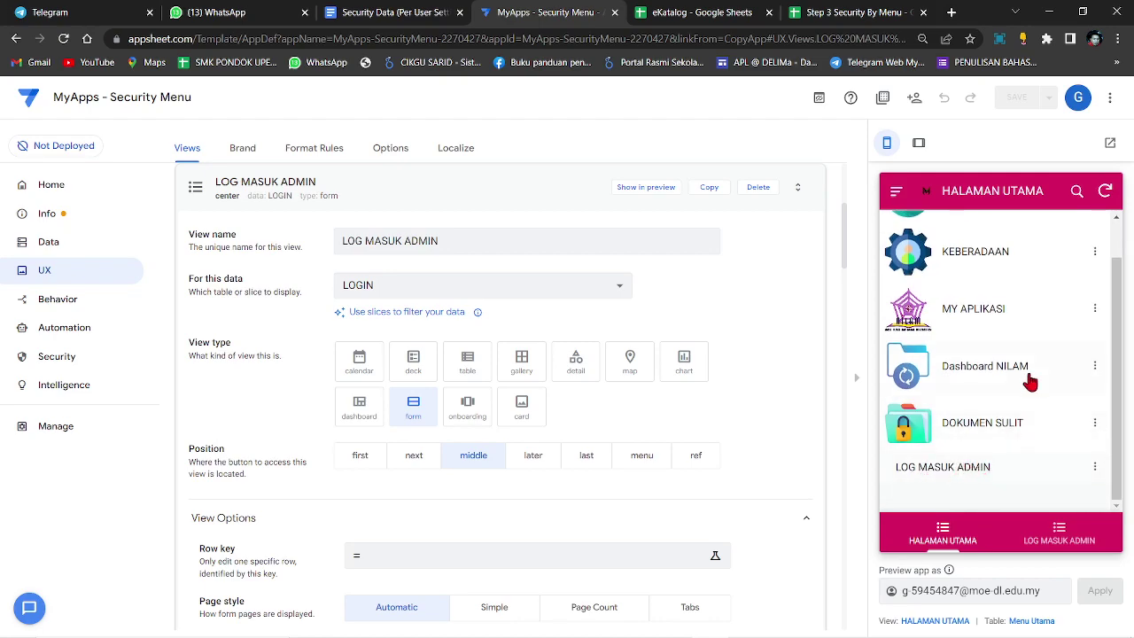
{"action": "scroll", "coordinate": [1025, 381], "scroll_direction": "up", "scroll_amount": 1}
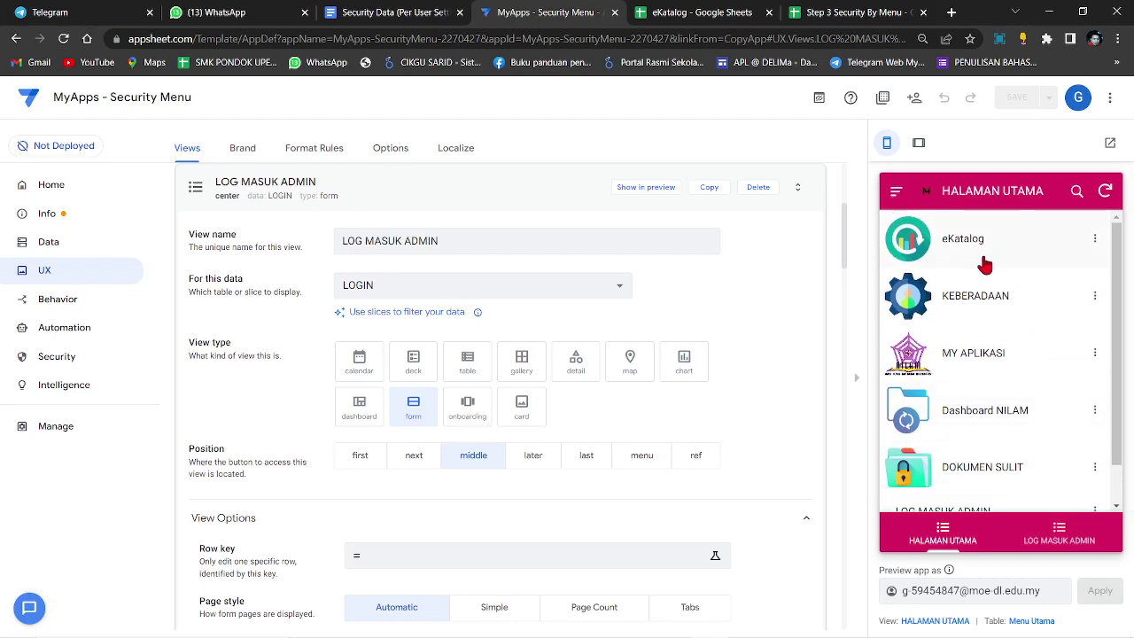
{"action": "scroll", "coordinate": [1021, 461], "scroll_direction": "down", "scroll_amount": 1}
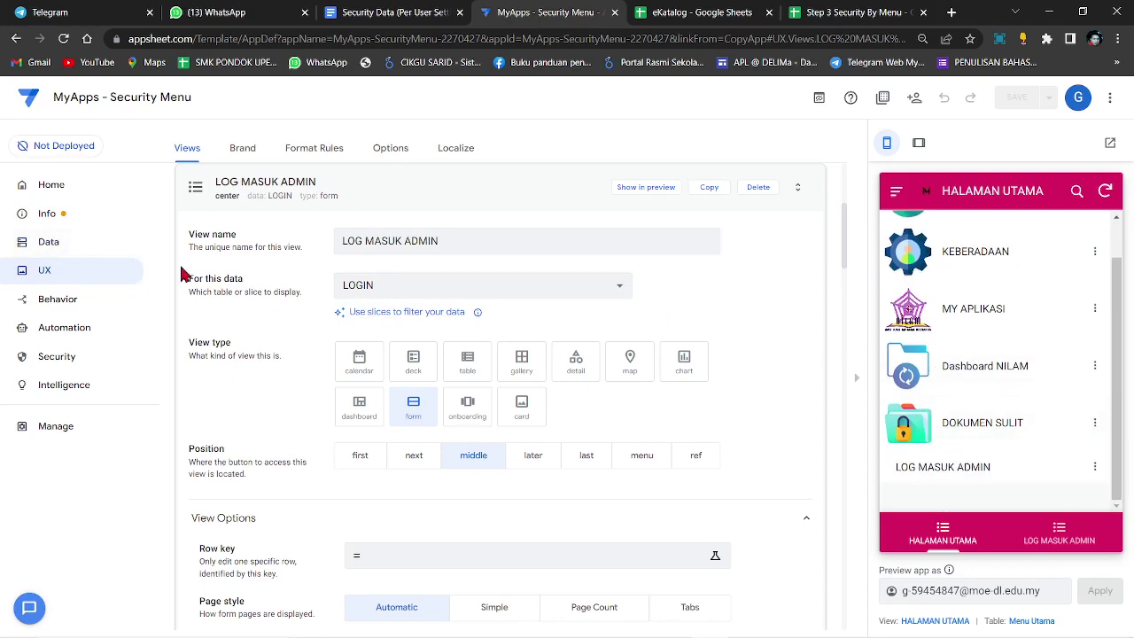
Step: Allow updates on the Menu Utama data table and save the app
{"action": "scroll", "coordinate": [250, 225], "scroll_direction": "up", "scroll_amount": 3}
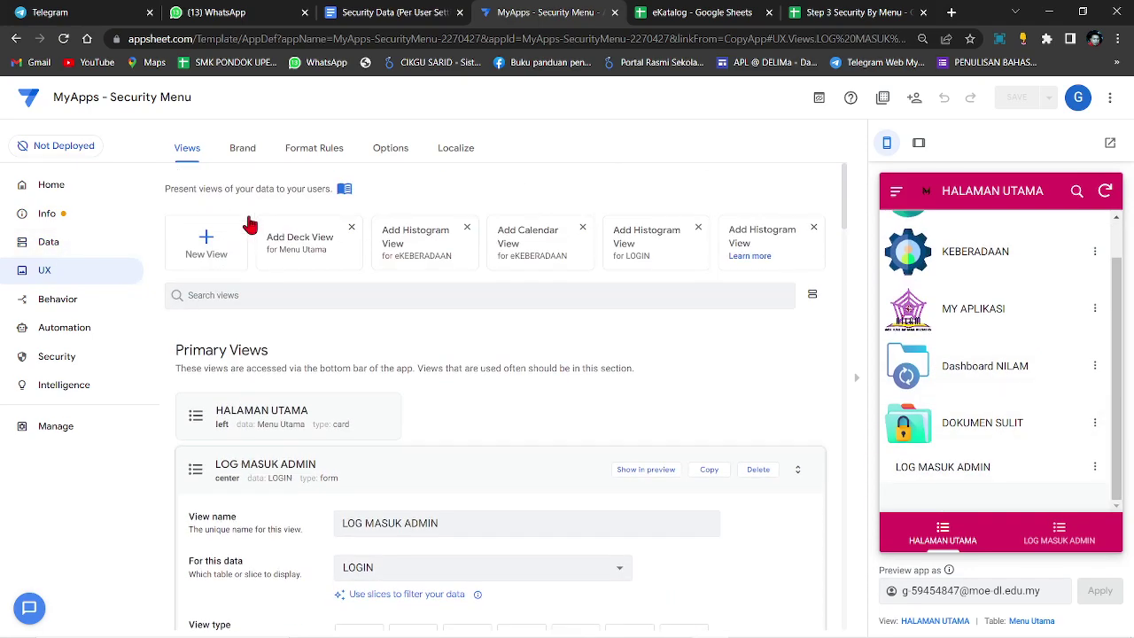
{"action": "left_click", "coordinate": [233, 425]}
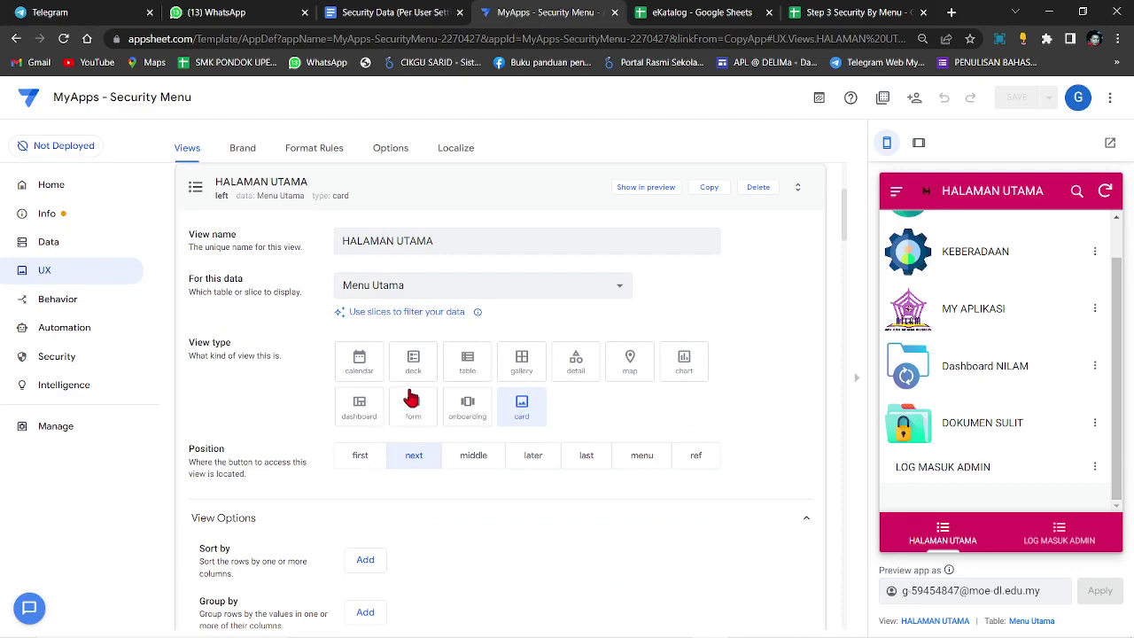
{"action": "scroll", "coordinate": [410, 400], "scroll_direction": "up", "scroll_amount": 1}
{"action": "left_click", "coordinate": [50, 253]}
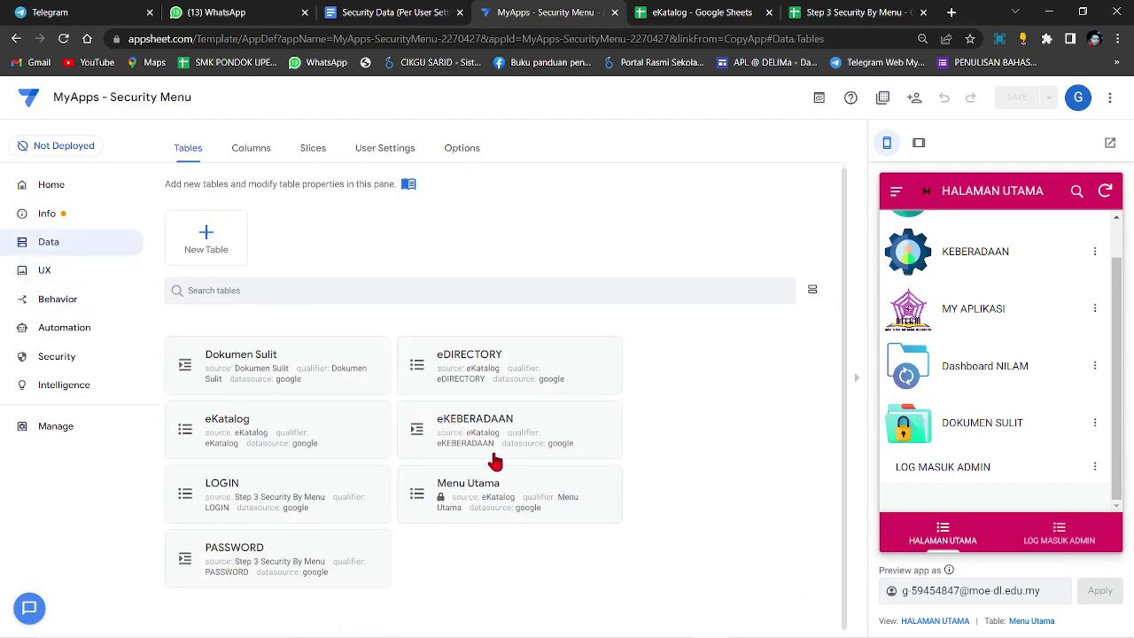
{"action": "left_click", "coordinate": [473, 432]}
{"action": "left_click", "coordinate": [374, 293]}
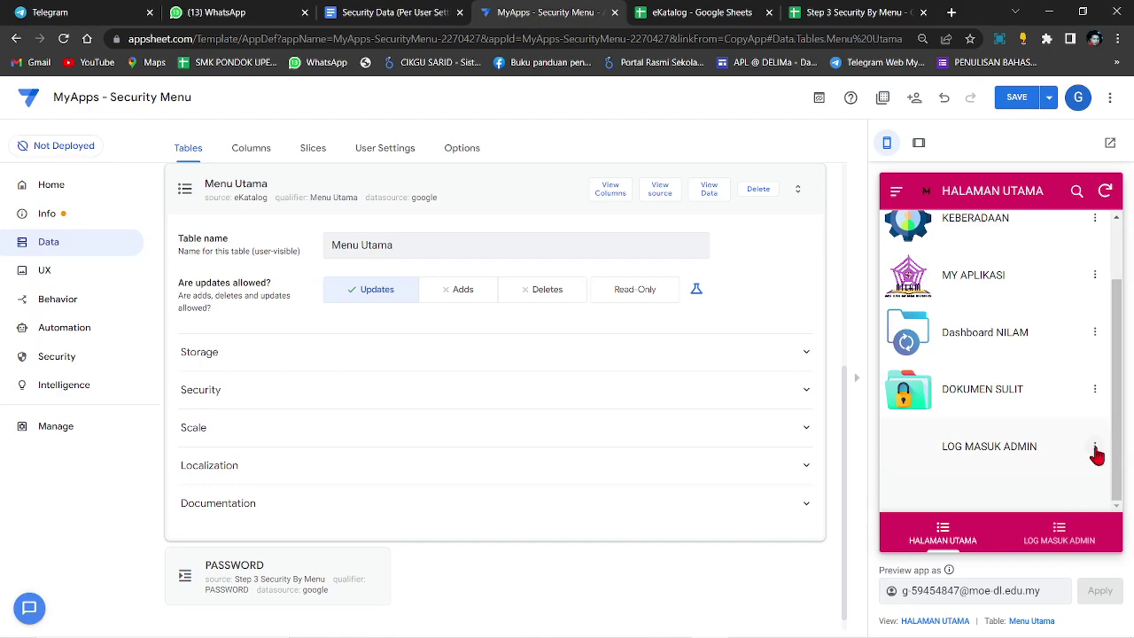
{"action": "left_click", "coordinate": [1095, 450]}
{"action": "left_click", "coordinate": [900, 503]}
{"action": "left_click", "coordinate": [1016, 96]}
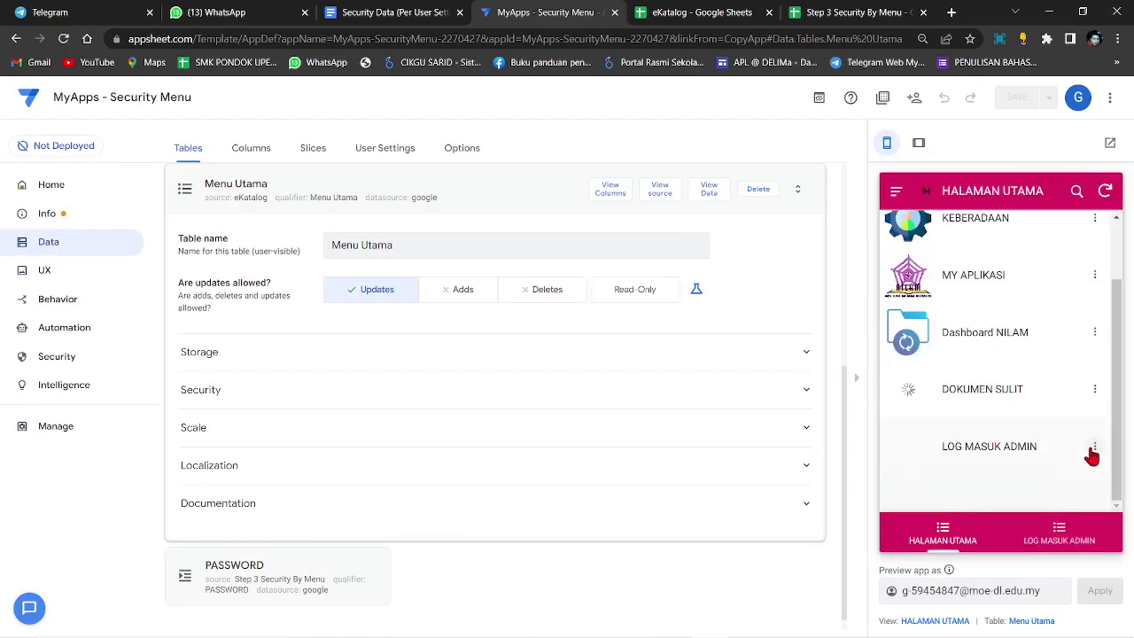
Step: Edit the LOG MASUK ADMIN menu entry in the preview, set its image to graphic-tablet from Downloads, and save the form
{"action": "left_click", "coordinate": [1094, 446]}
{"action": "left_click", "coordinate": [900, 502]}
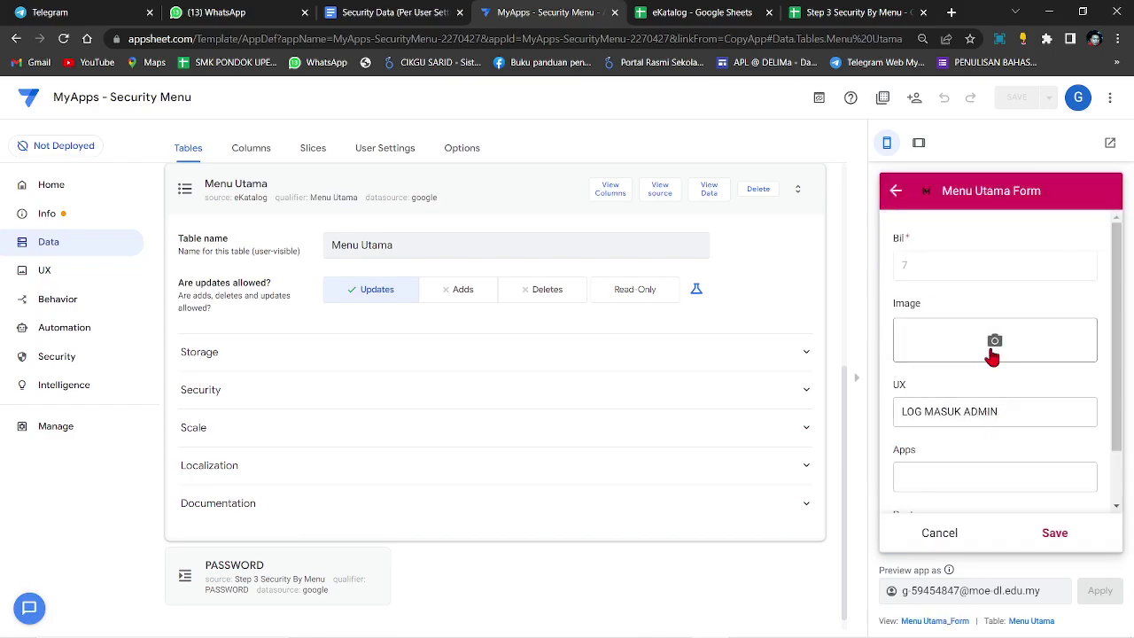
{"action": "left_click", "coordinate": [990, 341]}
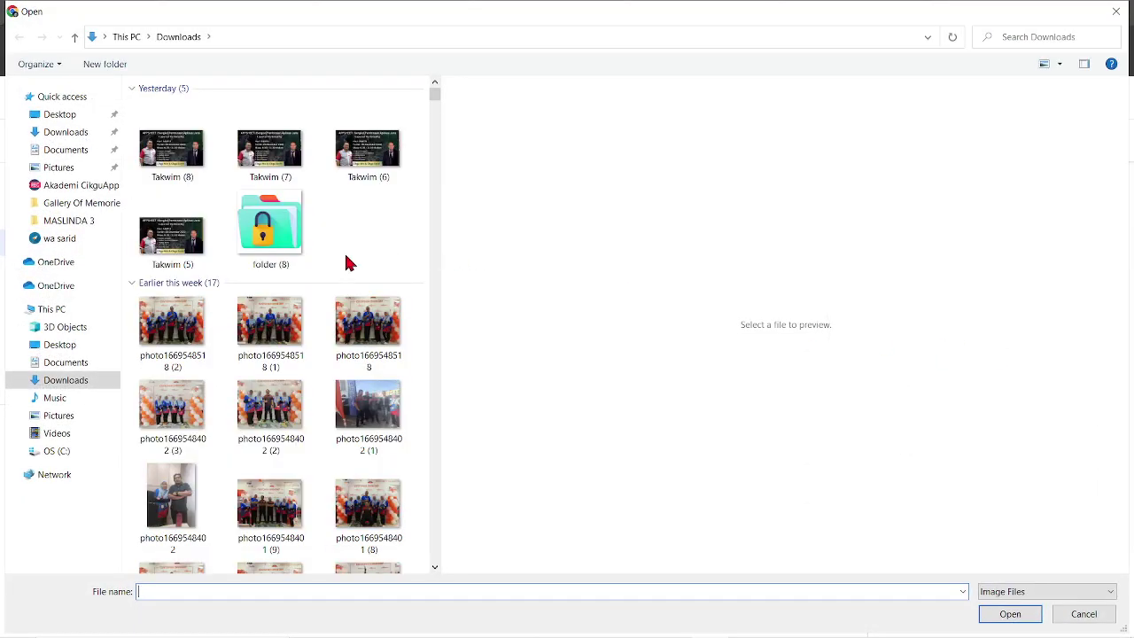
{"action": "scroll", "coordinate": [314, 277], "scroll_direction": "down", "scroll_amount": 15}
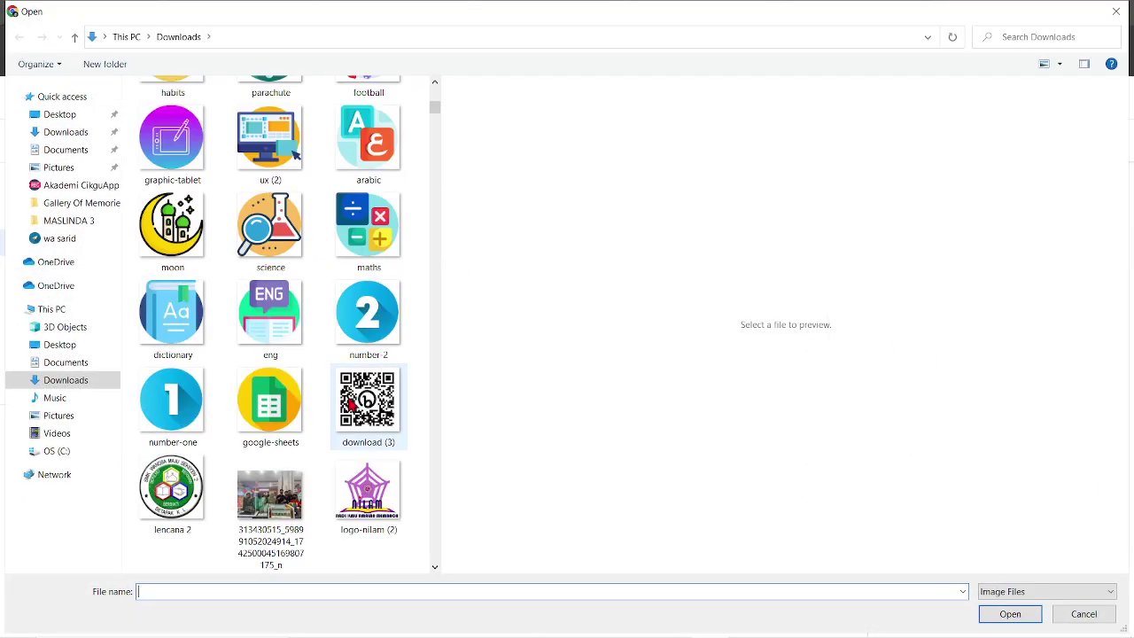
{"action": "scroll", "coordinate": [293, 370], "scroll_direction": "up", "scroll_amount": 3}
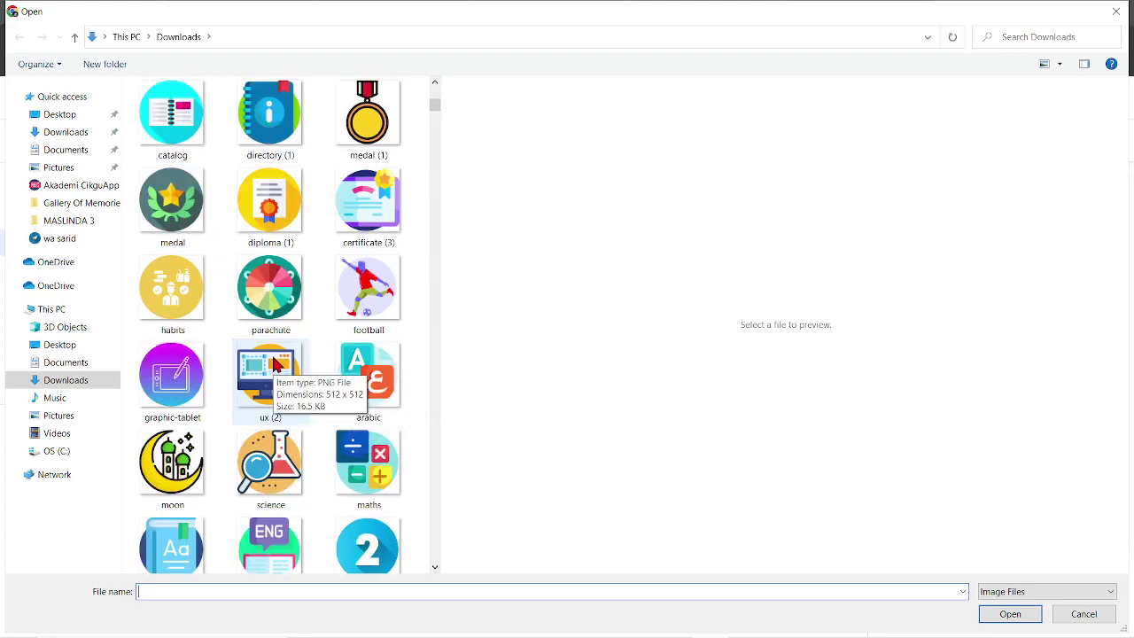
{"action": "left_click", "coordinate": [173, 357]}
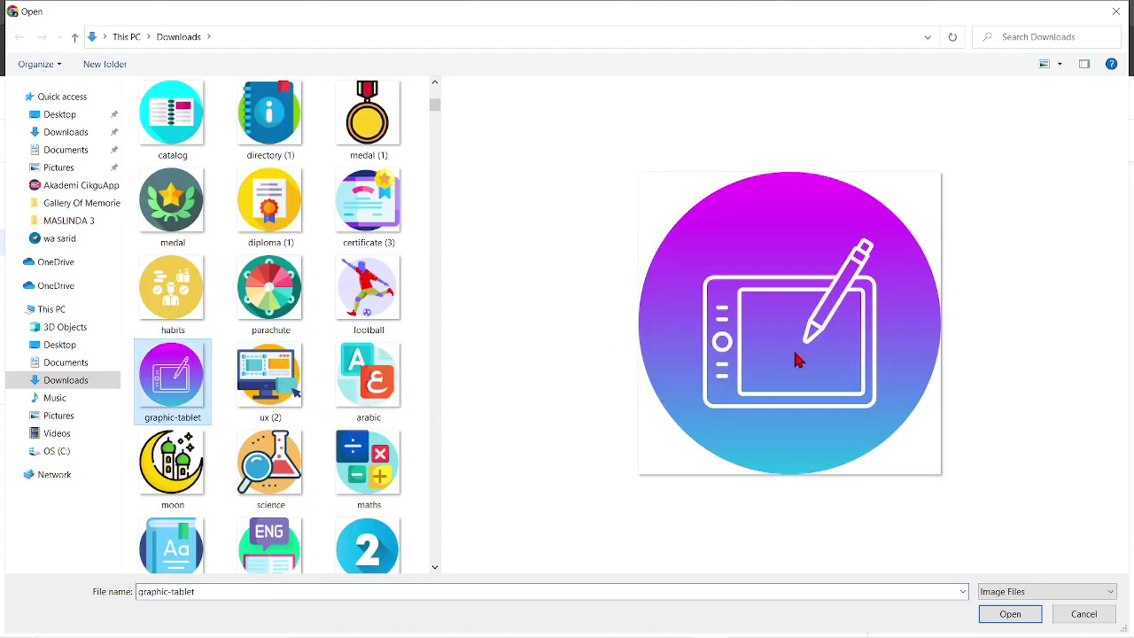
{"action": "left_click", "coordinate": [1009, 613]}
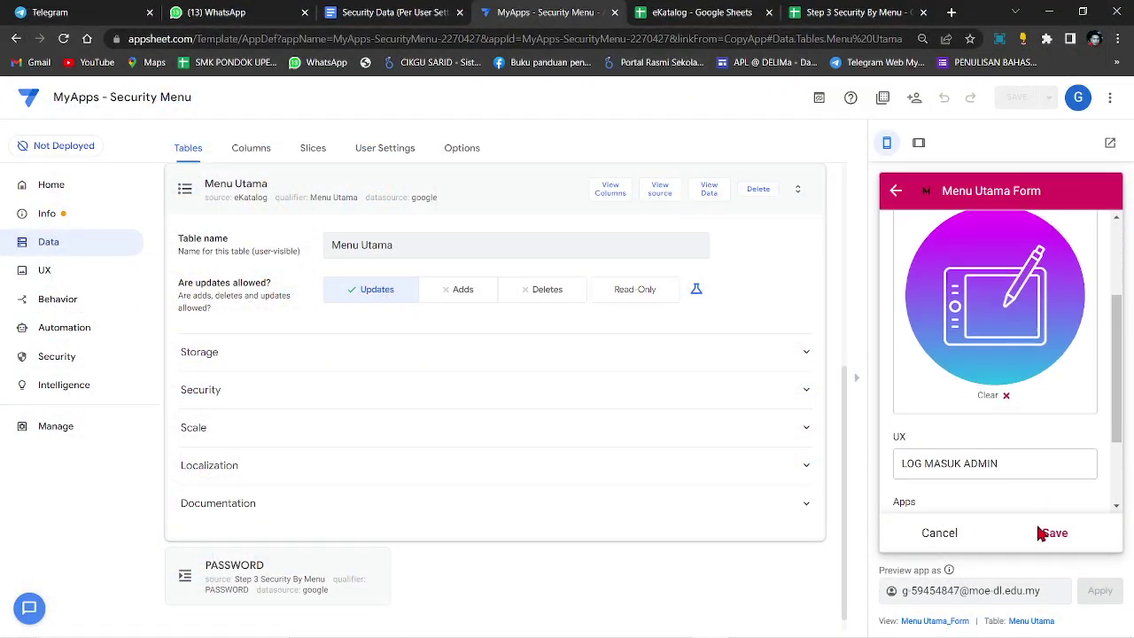
{"action": "left_click", "coordinate": [1054, 535]}
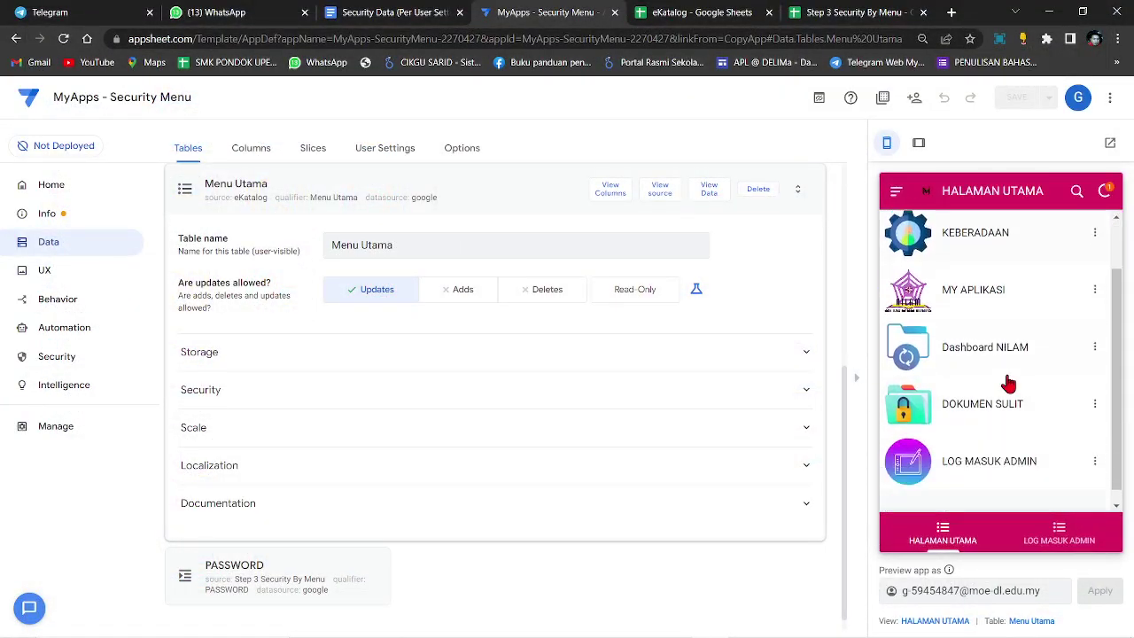
Step: Open the LOG MASUK ADMIN form from the preview's main menu and select the first user as USER ID
{"action": "left_click", "coordinate": [976, 462]}
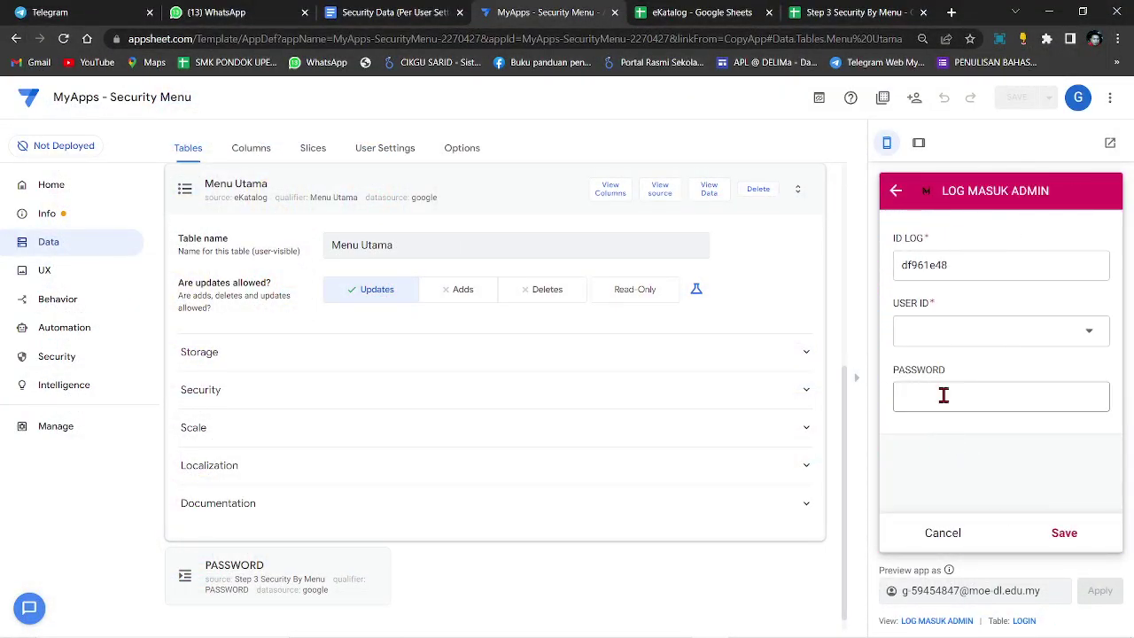
{"action": "left_click", "coordinate": [1032, 324]}
{"action": "left_click", "coordinate": [937, 230]}
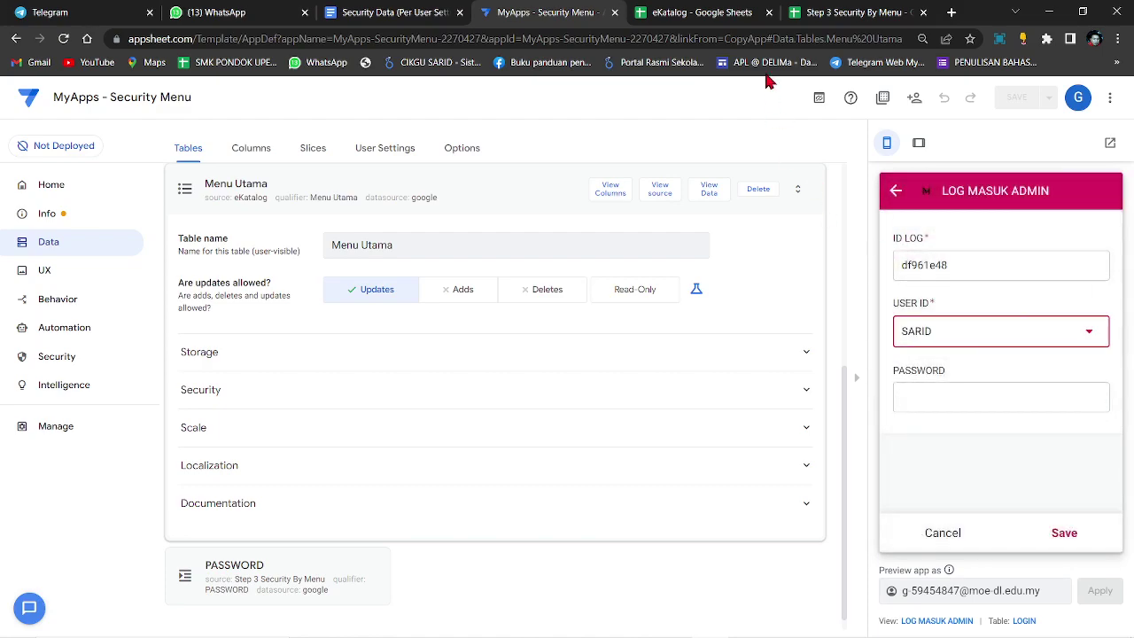
Step: Look up the selected user's password in the PASSWORD sheet of Step 3 Security By Menu, enter it in AppSheet's login form, and save
{"action": "left_click", "coordinate": [695, 13]}
{"action": "left_click", "coordinate": [819, 12]}
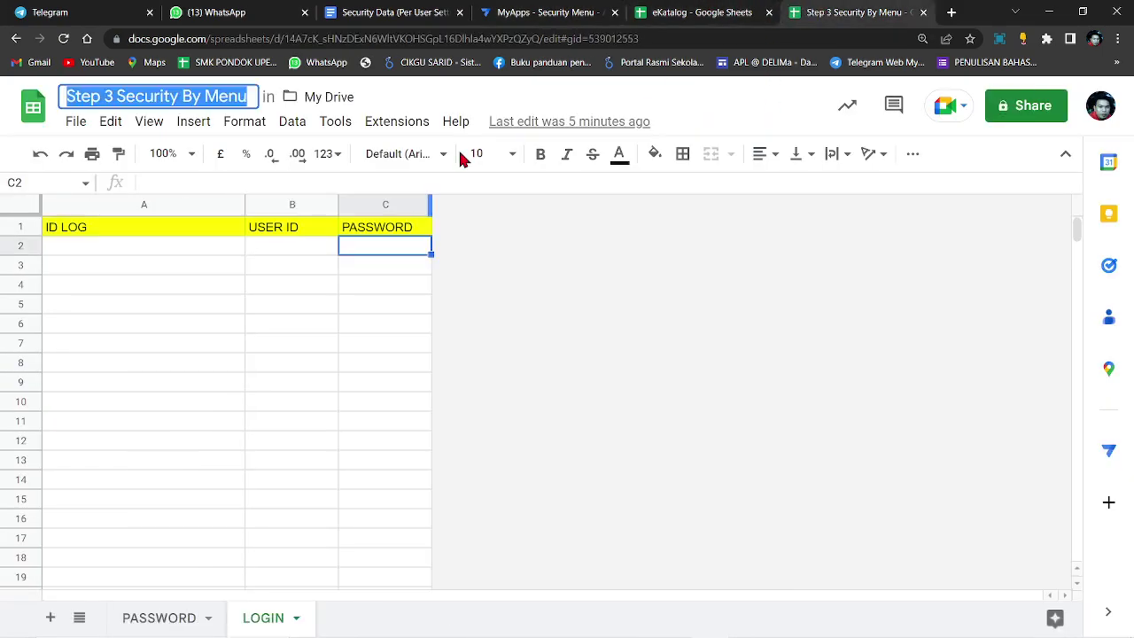
{"action": "left_click", "coordinate": [184, 627]}
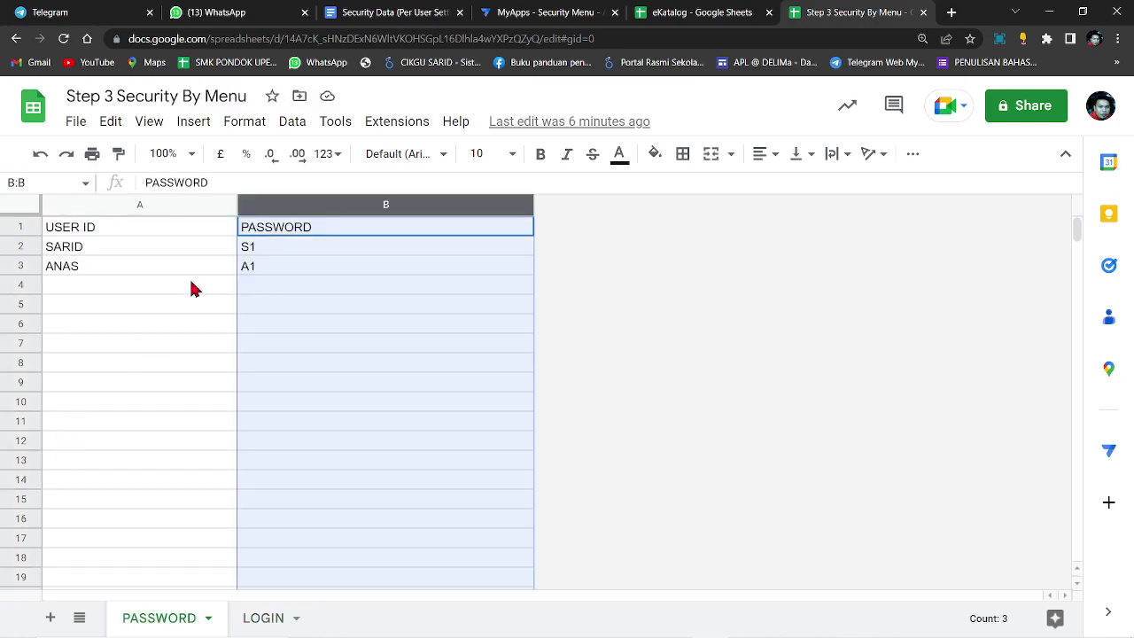
{"action": "left_click", "coordinate": [274, 245]}
{"action": "left_click", "coordinate": [544, 13]}
{"action": "left_click", "coordinate": [945, 390]}
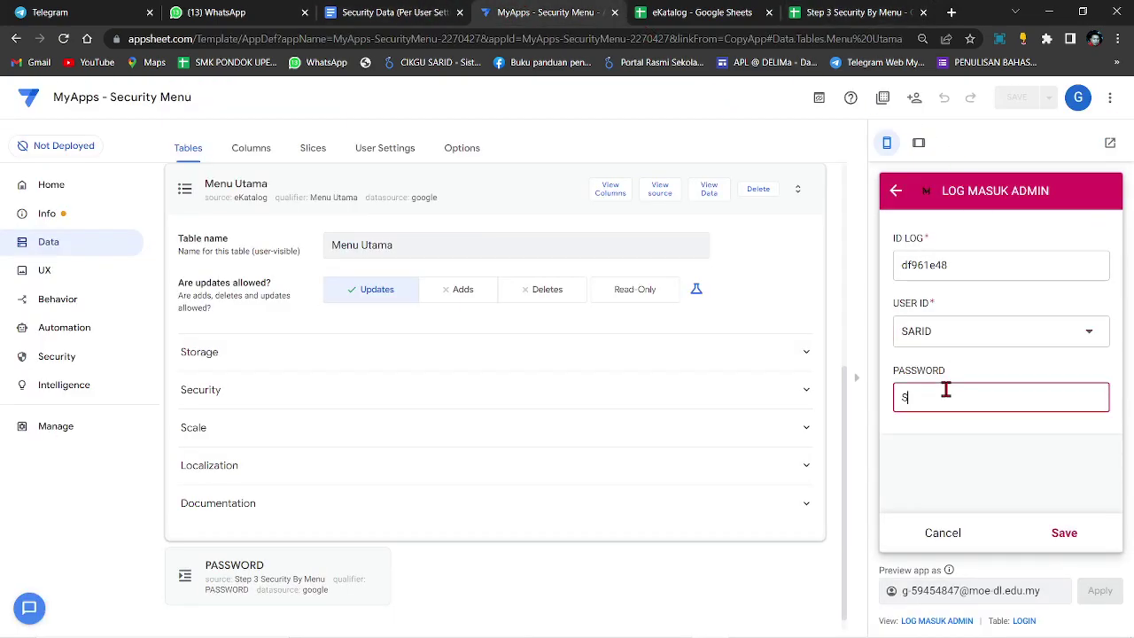
{"action": "left_click", "coordinate": [1064, 534]}
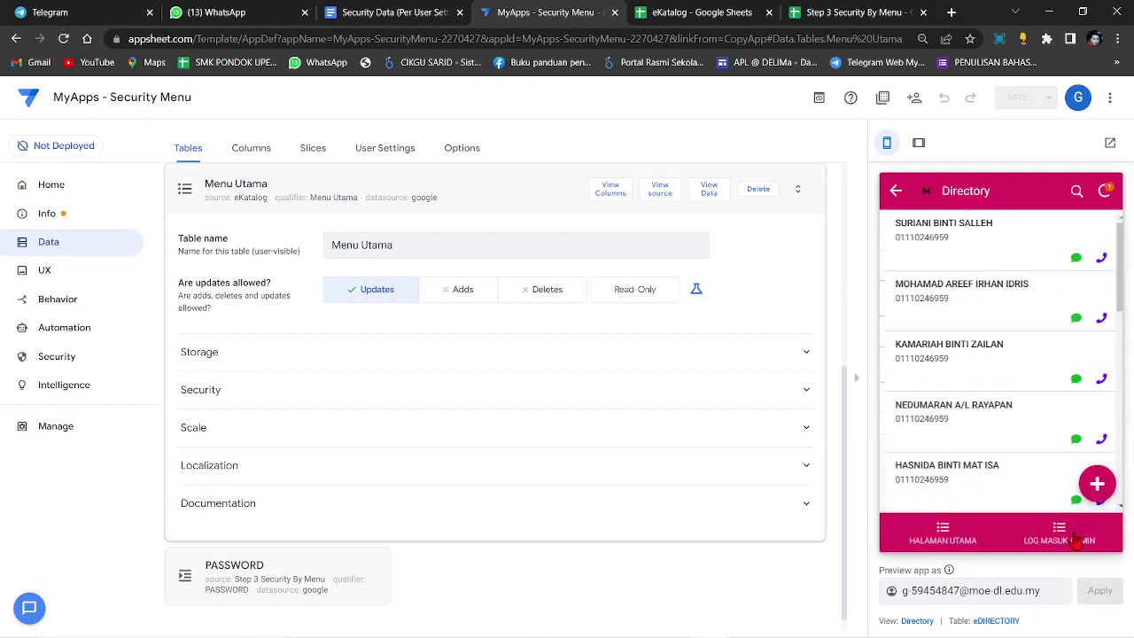
Step: Browse the contact list in the preview's Directory view
{"action": "scroll", "coordinate": [968, 294], "scroll_direction": "down", "scroll_amount": 3}
{"action": "scroll", "coordinate": [967, 294], "scroll_direction": "down", "scroll_amount": 2}
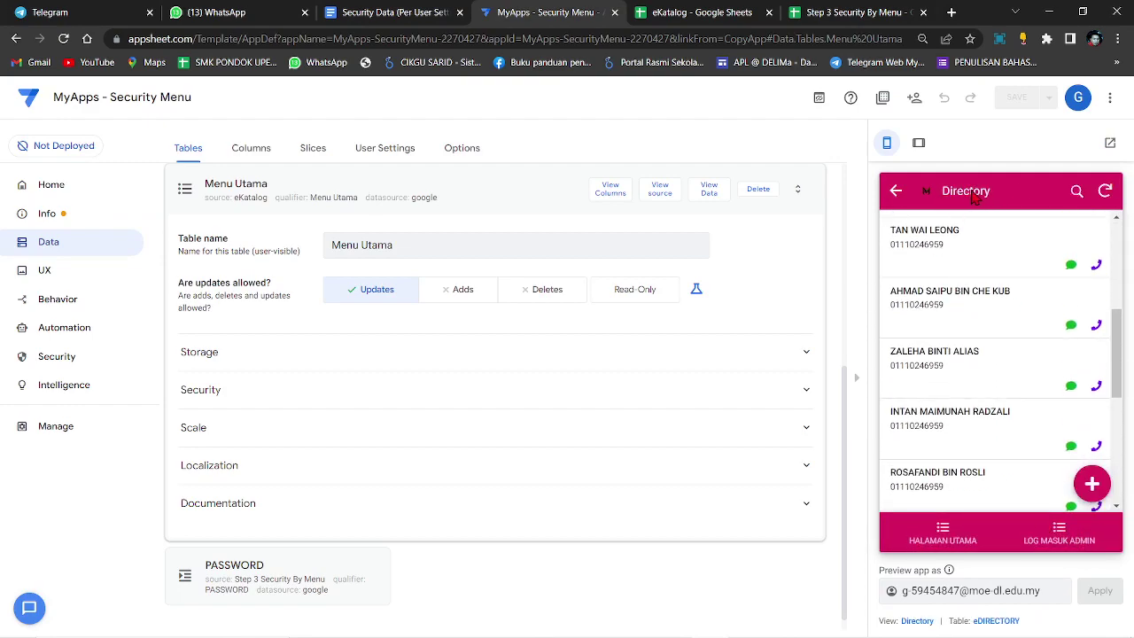
{"action": "scroll", "coordinate": [987, 355], "scroll_direction": "up", "scroll_amount": 3}
{"action": "scroll", "coordinate": [986, 443], "scroll_direction": "down", "scroll_amount": 5}
{"action": "scroll", "coordinate": [976, 346], "scroll_direction": "up", "scroll_amount": 8}
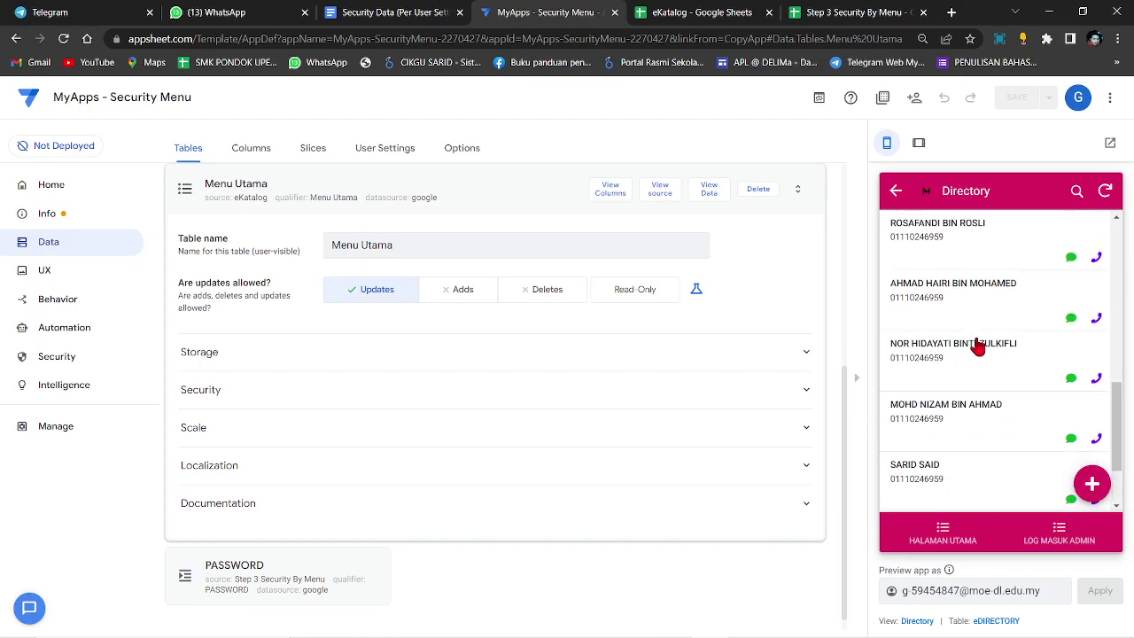
{"action": "scroll", "coordinate": [957, 293], "scroll_direction": "down", "scroll_amount": 10}
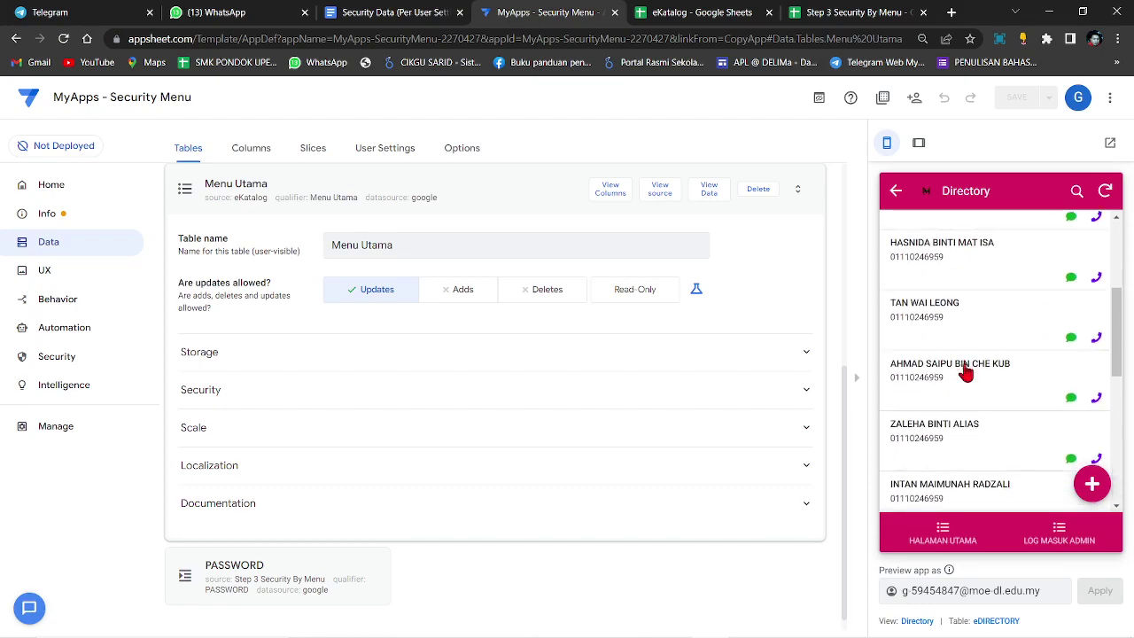
Step: Switch to the Step 3 Security By Menu spreadsheet and review the USER ID and PASSWORD columns, including the empty rows for more users
{"action": "left_click", "coordinate": [801, 12]}
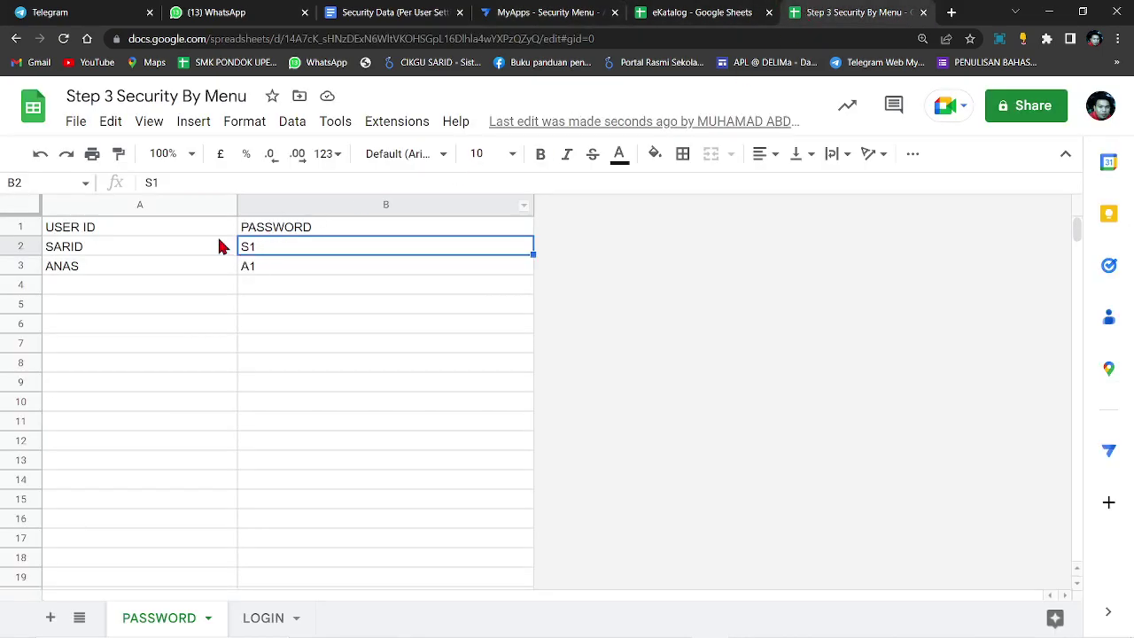
{"action": "left_click_drag", "start_coordinate": [139, 253], "coordinate": [292, 268]}
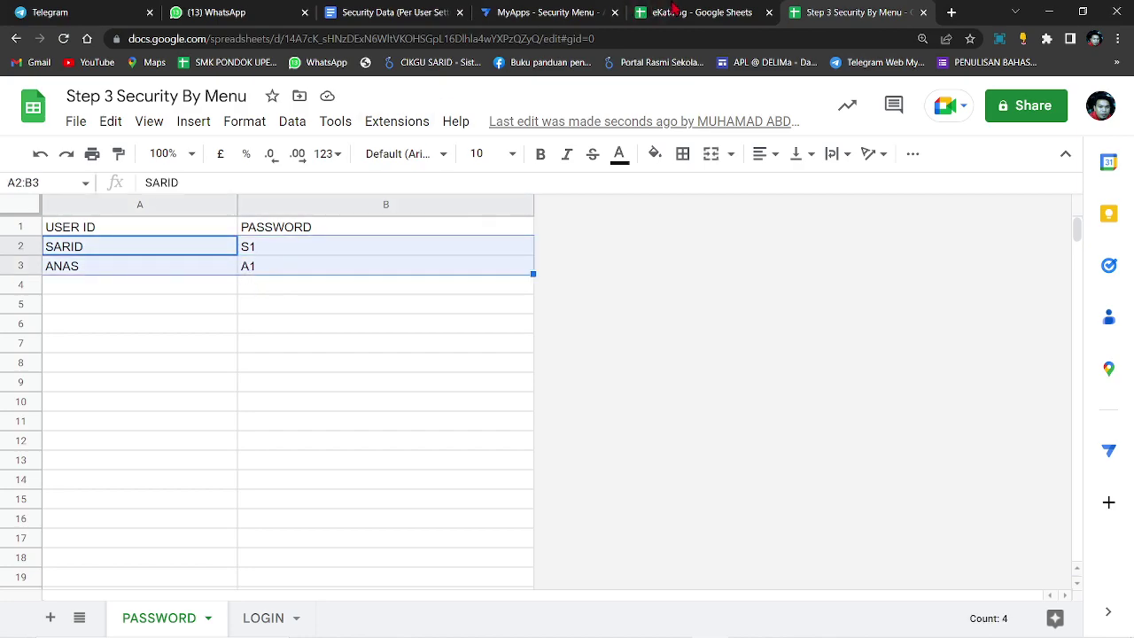
{"action": "left_click", "coordinate": [125, 285]}
{"action": "left_click", "coordinate": [110, 323]}
{"action": "left_click", "coordinate": [115, 380]}
{"action": "left_click_drag", "start_coordinate": [110, 429], "coordinate": [113, 444]}
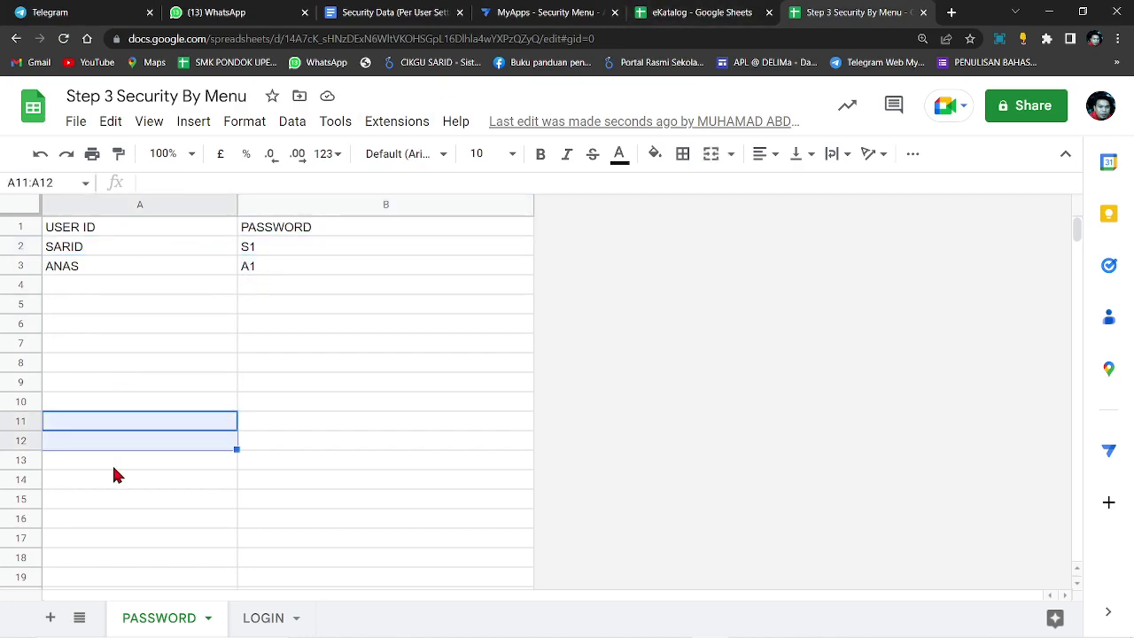
{"action": "left_click", "coordinate": [283, 291]}
{"action": "left_click", "coordinate": [266, 343]}
{"action": "left_click", "coordinate": [269, 400]}
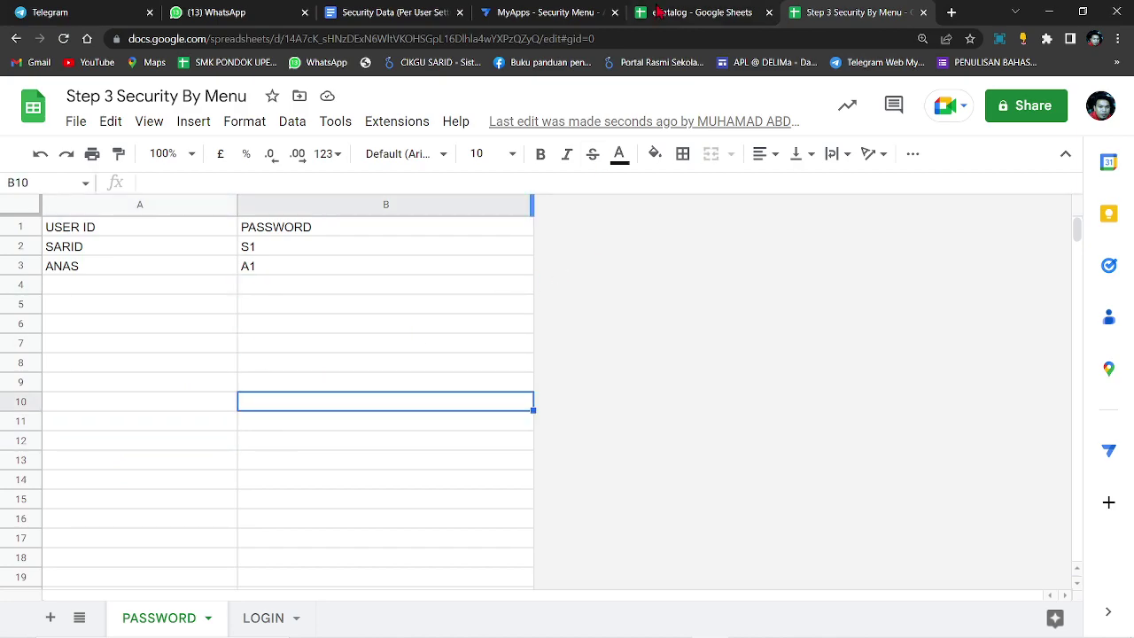
Step: Switch to the AppSheet editor, set the LOG MASUK ADMIN view's position to ref, and save the app
{"action": "left_click", "coordinate": [621, 20]}
{"action": "left_click", "coordinate": [1074, 542]}
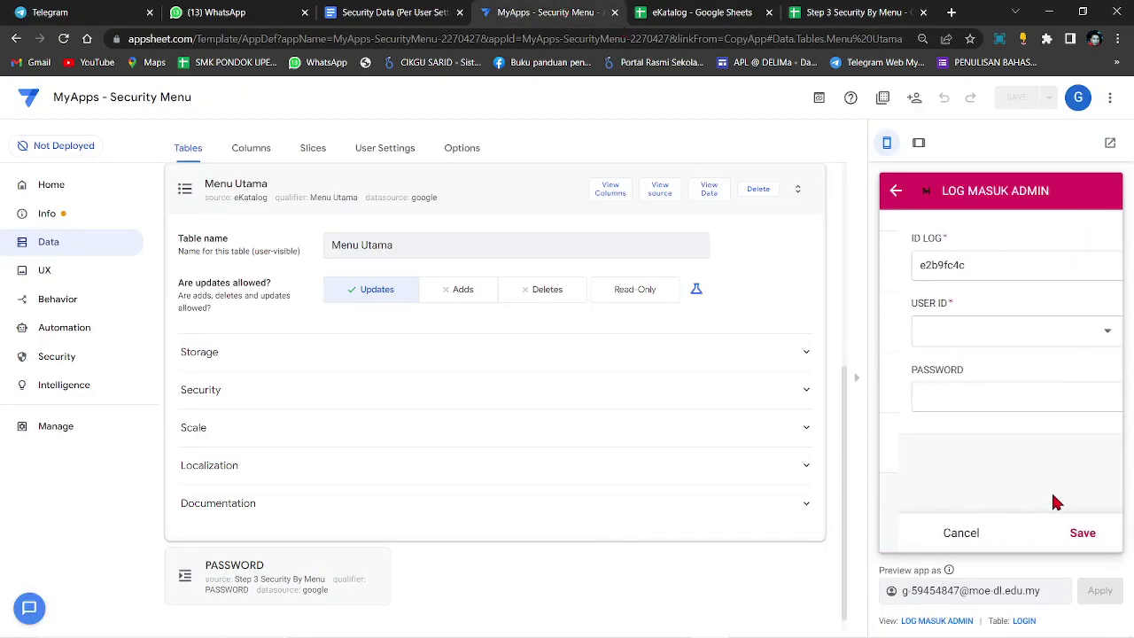
{"action": "left_click", "coordinate": [954, 531]}
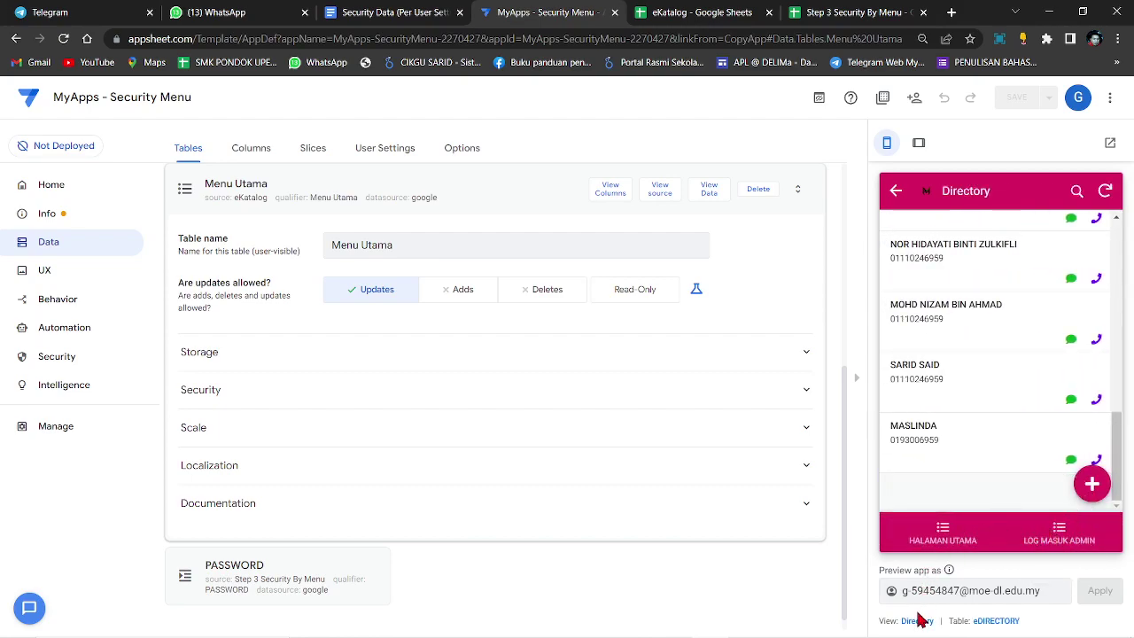
{"action": "left_click", "coordinate": [1061, 537]}
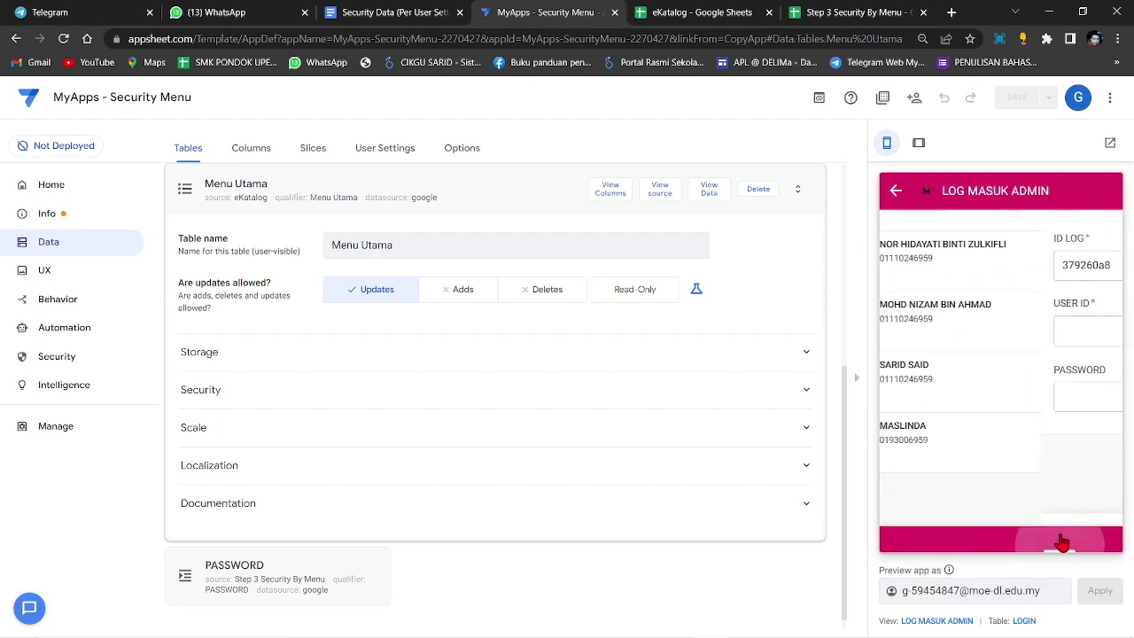
{"action": "left_click", "coordinate": [945, 621]}
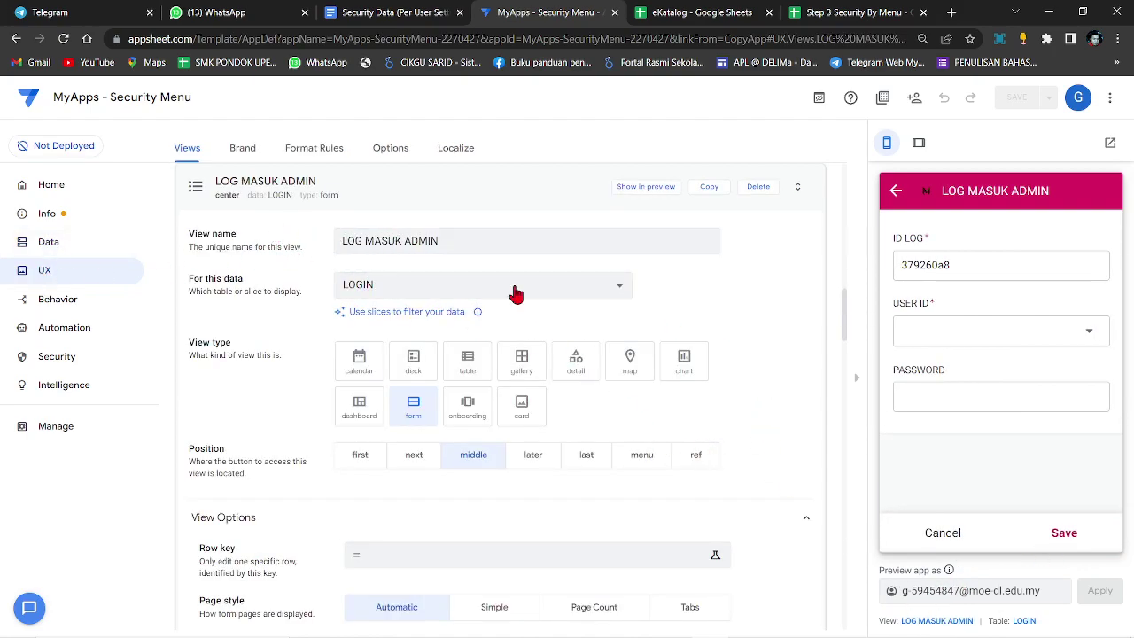
{"action": "left_click", "coordinate": [696, 457]}
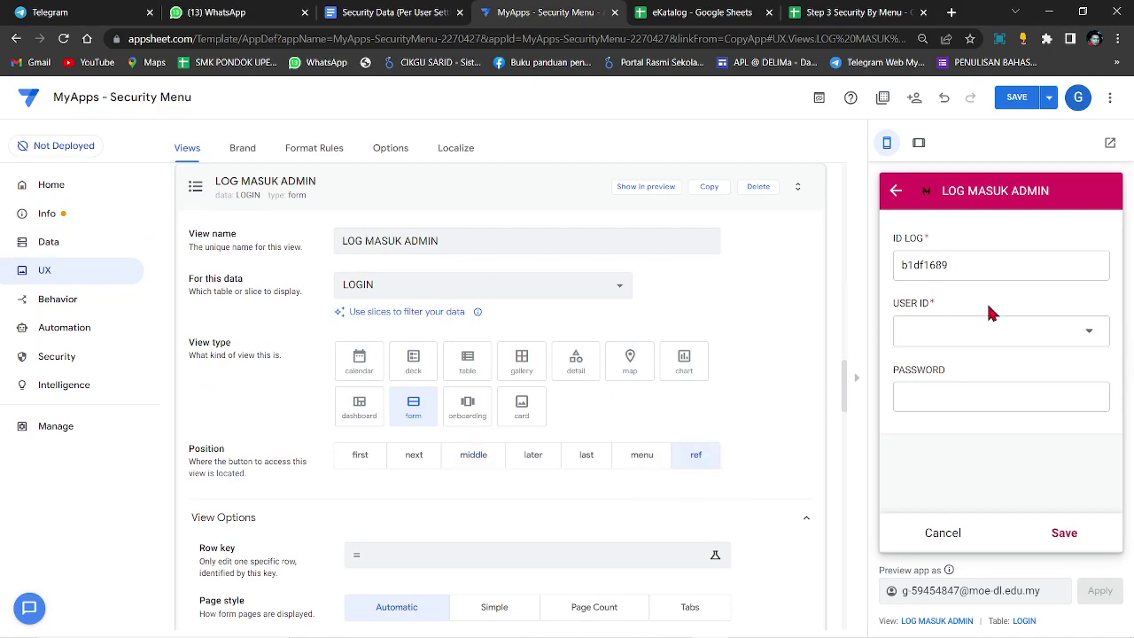
{"action": "left_click", "coordinate": [1016, 96]}
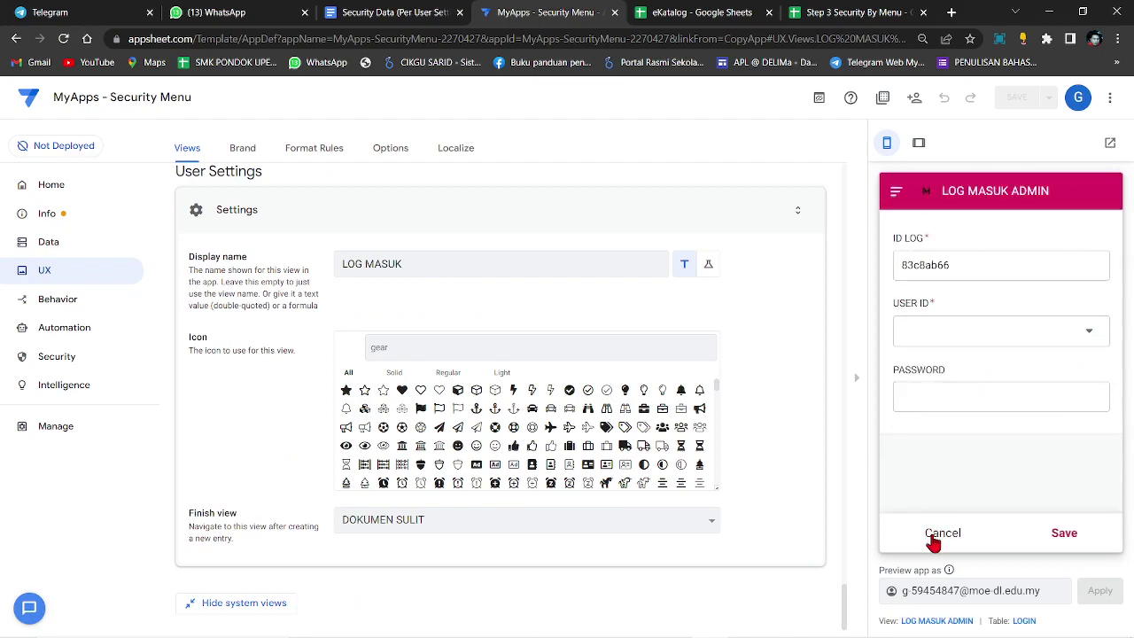
Step: Log in through the main menu's LOG MASUK ADMIN form with the first user's ID and password, browse the Directory, and return to HALAMAN UTAMA
{"action": "left_click", "coordinate": [933, 535]}
{"action": "scroll", "coordinate": [1058, 336], "scroll_direction": "down", "scroll_amount": 2}
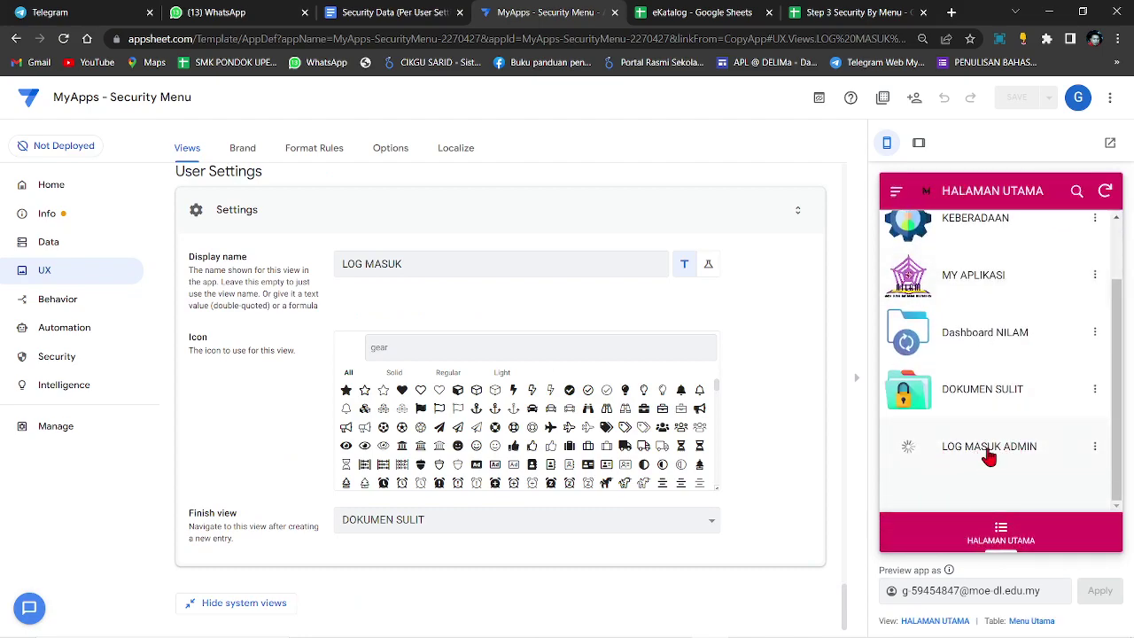
{"action": "left_click", "coordinate": [989, 455]}
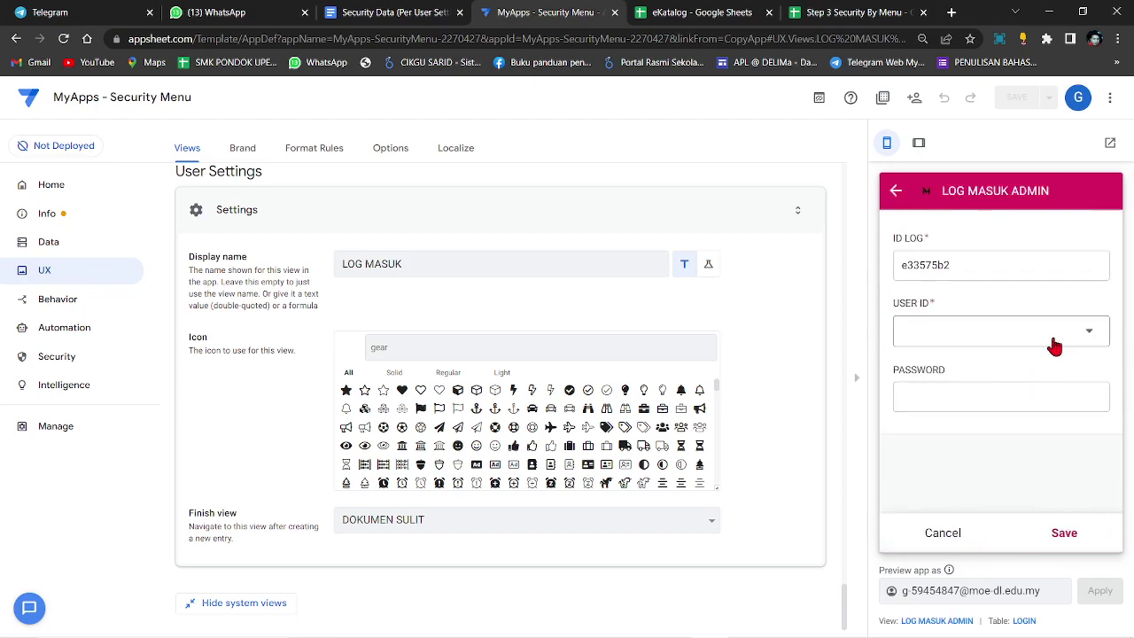
{"action": "left_click", "coordinate": [1053, 342]}
{"action": "left_click", "coordinate": [904, 236]}
{"action": "left_click", "coordinate": [944, 401]}
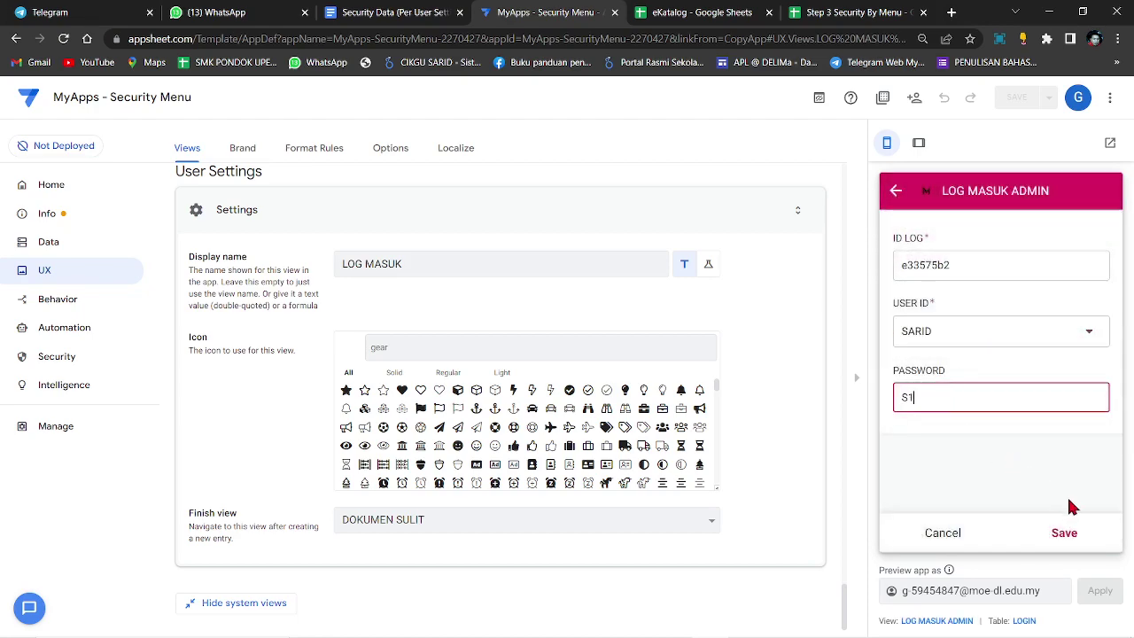
{"action": "left_click", "coordinate": [1064, 534]}
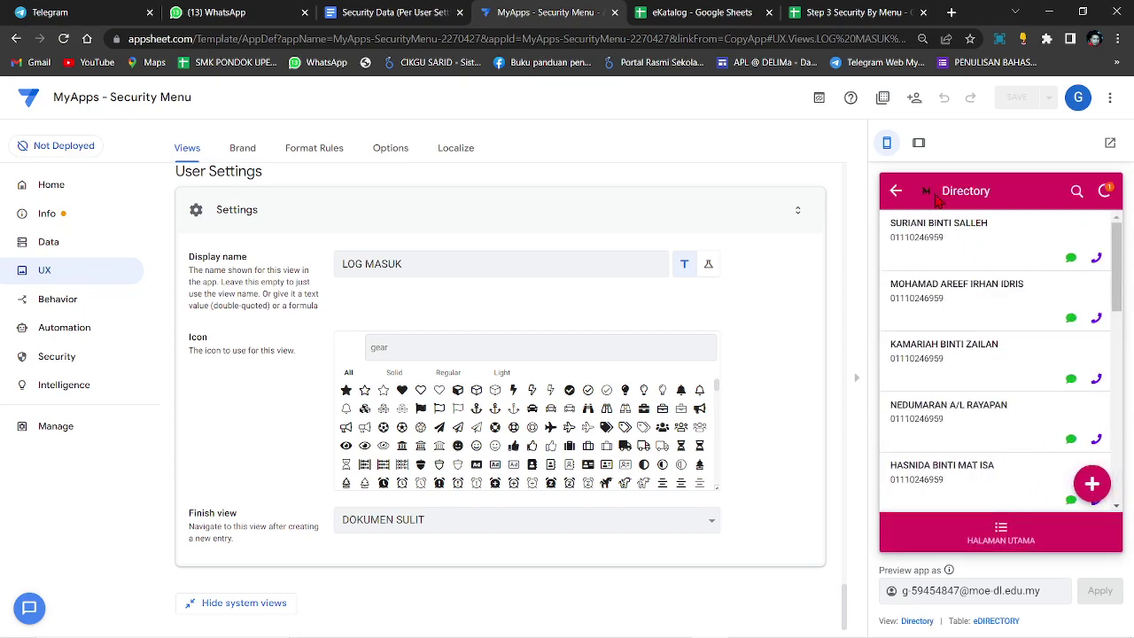
{"action": "scroll", "coordinate": [987, 310], "scroll_direction": "down", "scroll_amount": 10}
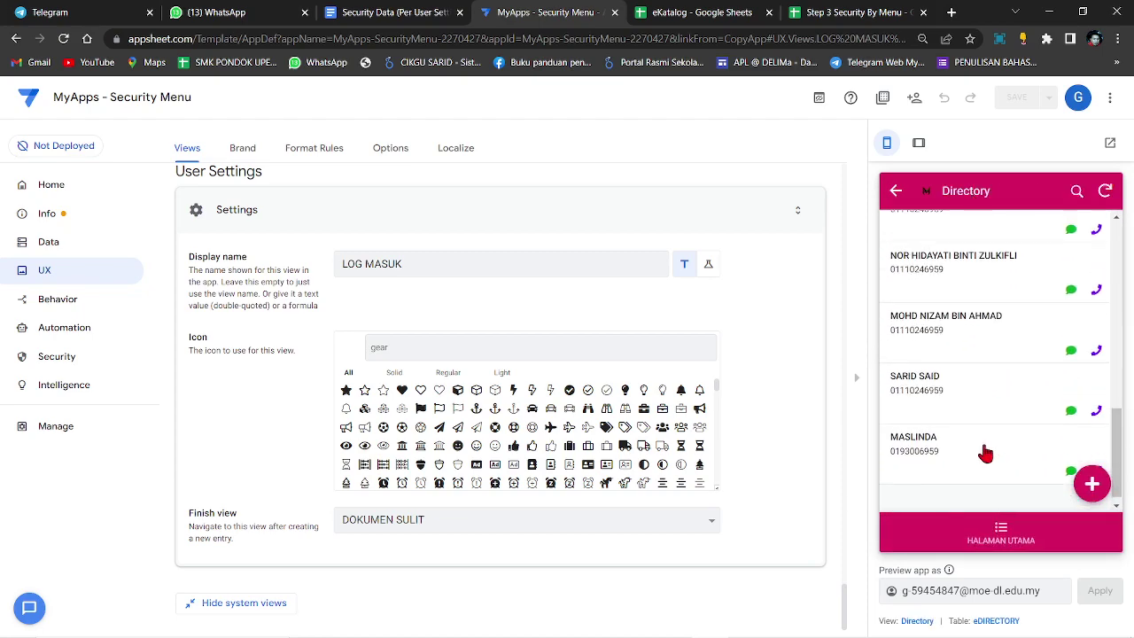
{"action": "left_click", "coordinate": [1001, 534]}
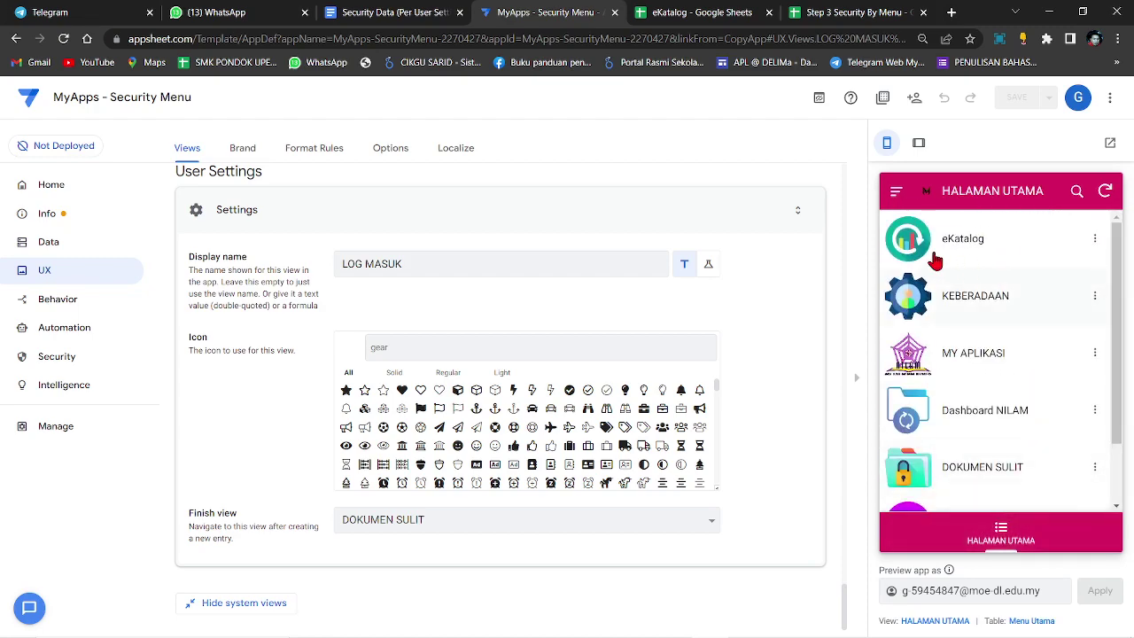
Step: Reopen the LOG MASUK ADMIN form, select the first user as USER ID, and try incorrect passwords
{"action": "scroll", "coordinate": [1001, 318], "scroll_direction": "down", "scroll_amount": 2}
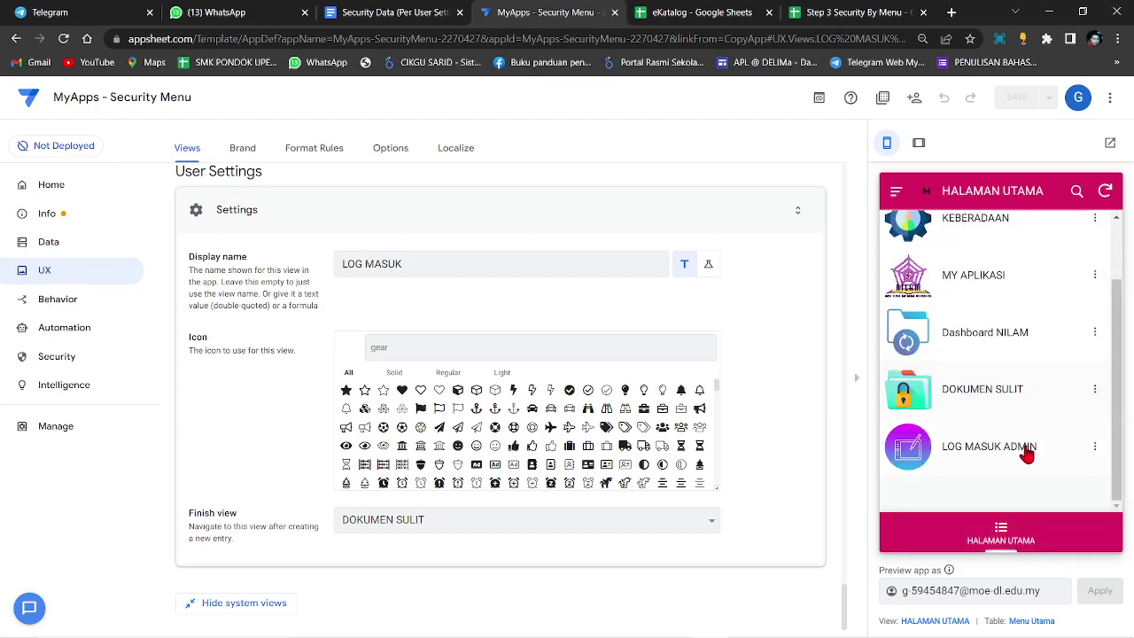
{"action": "left_click", "coordinate": [974, 458]}
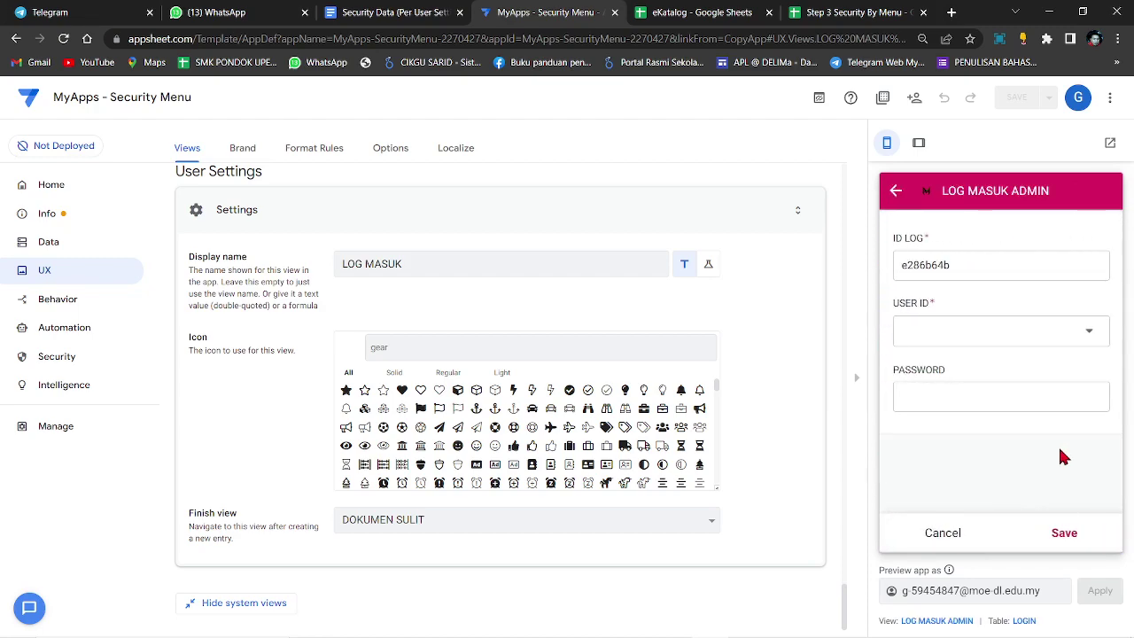
{"action": "left_click", "coordinate": [1001, 330]}
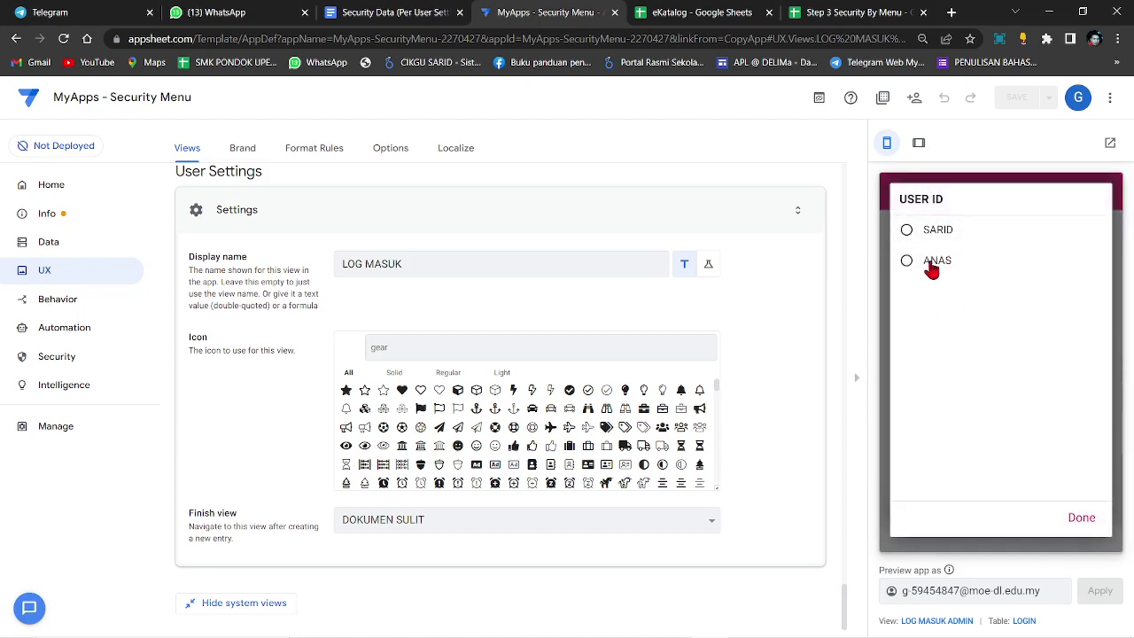
{"action": "left_click", "coordinate": [941, 234]}
{"action": "left_click", "coordinate": [936, 397]}
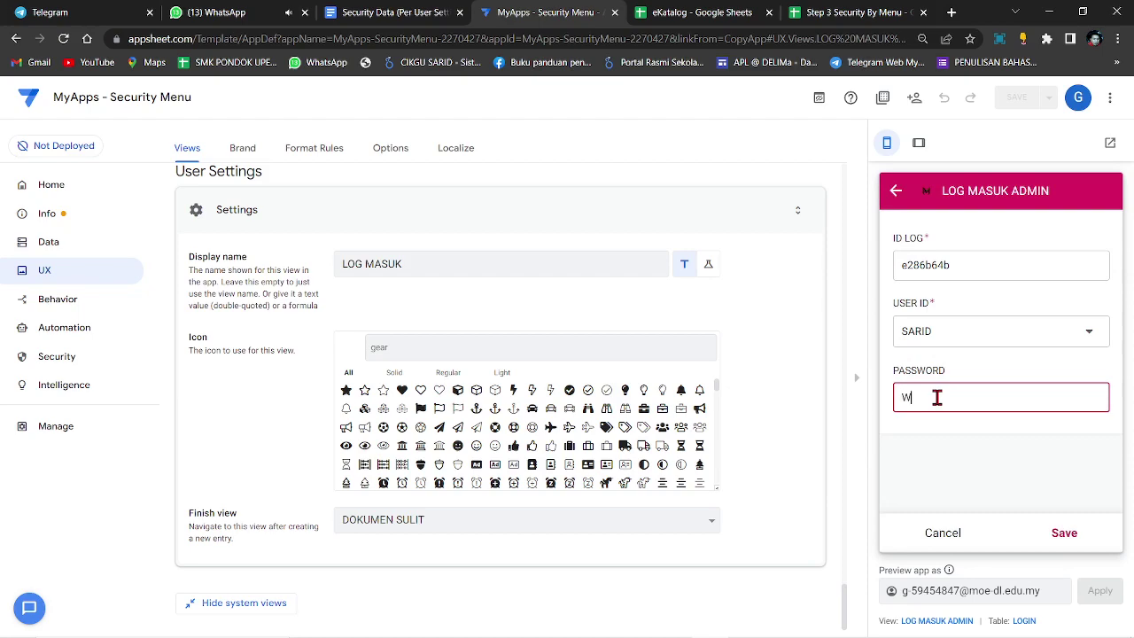
{"action": "left_click", "coordinate": [1064, 533]}
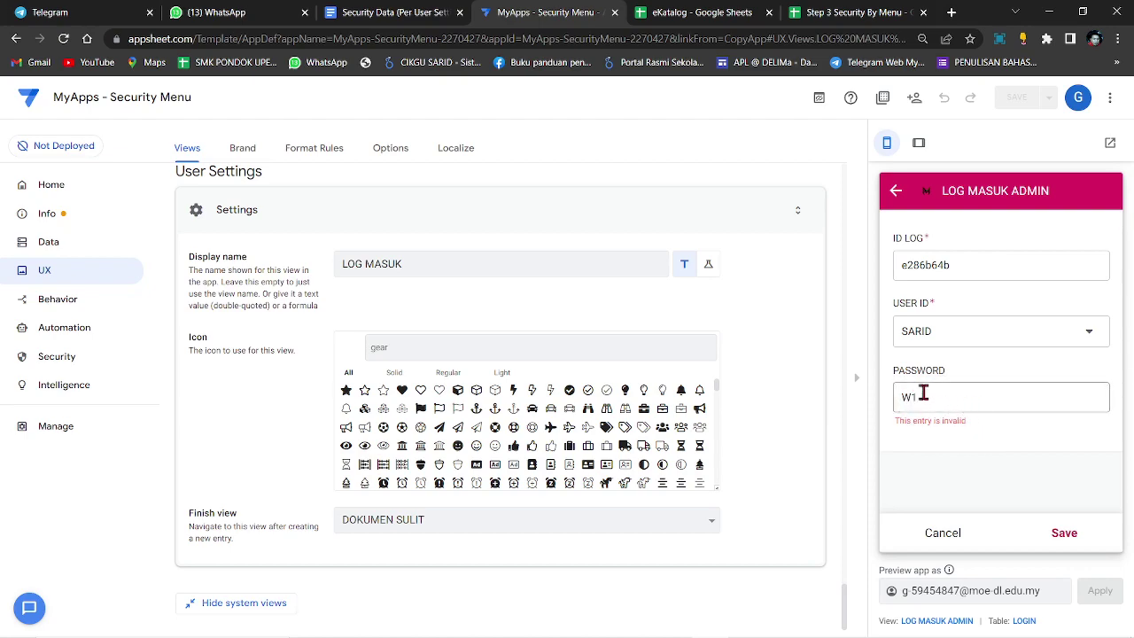
{"action": "left_click_drag", "start_coordinate": [921, 395], "coordinate": [871, 396]}
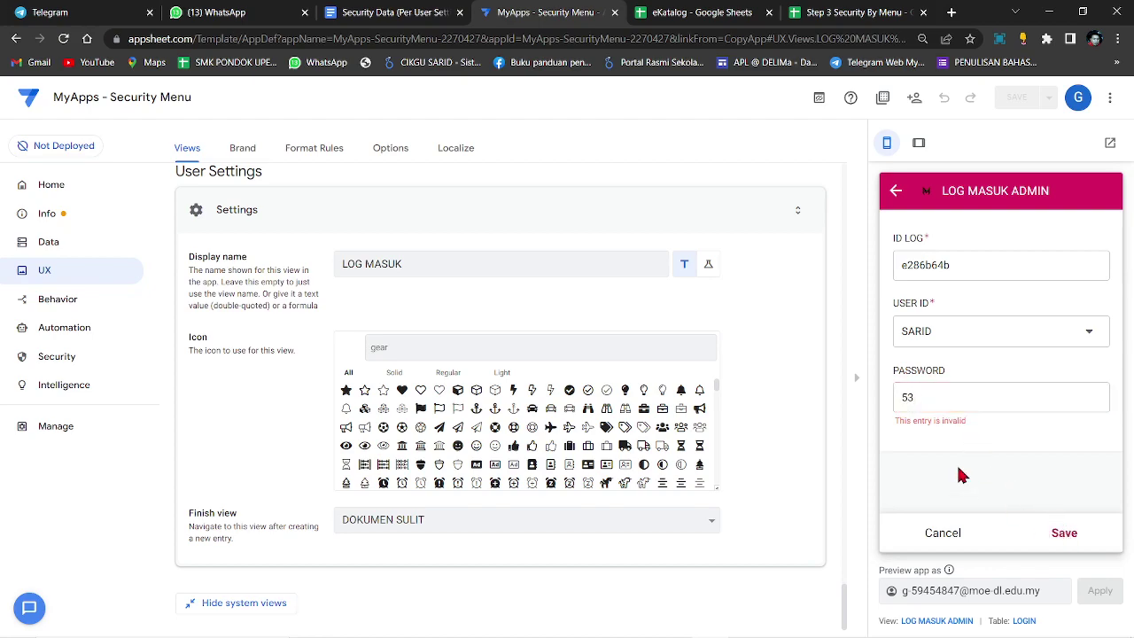
Step: Replace the entry with the user's correct password, save the form, and return from the Directory to HALAMAN UTAMA
{"action": "double_click", "coordinate": [946, 402]}
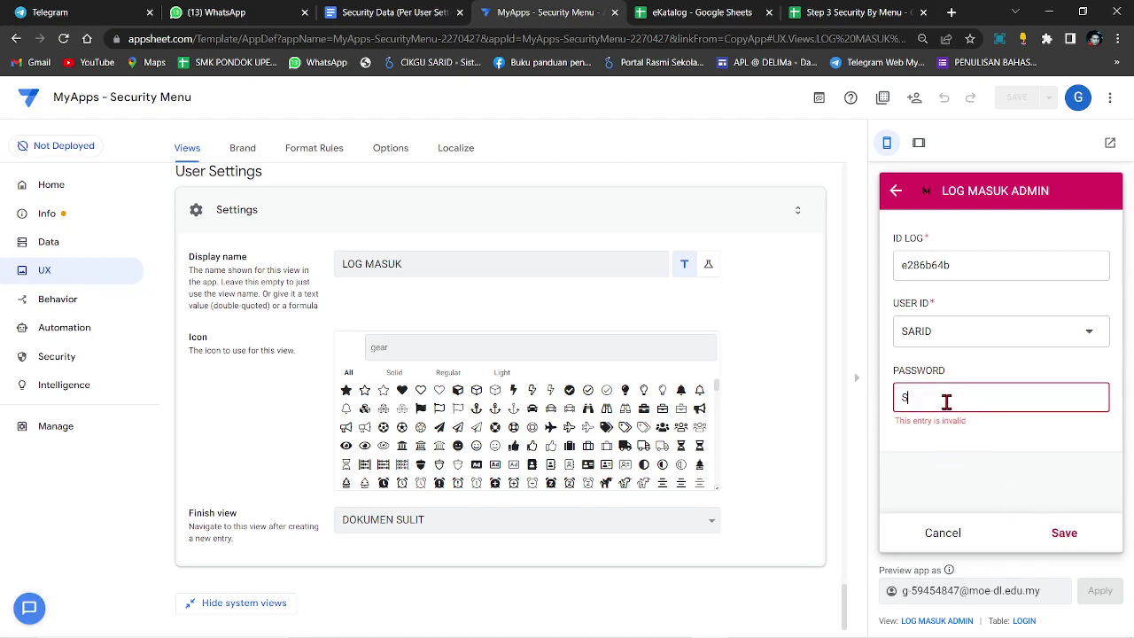
{"action": "left_click", "coordinate": [1065, 534]}
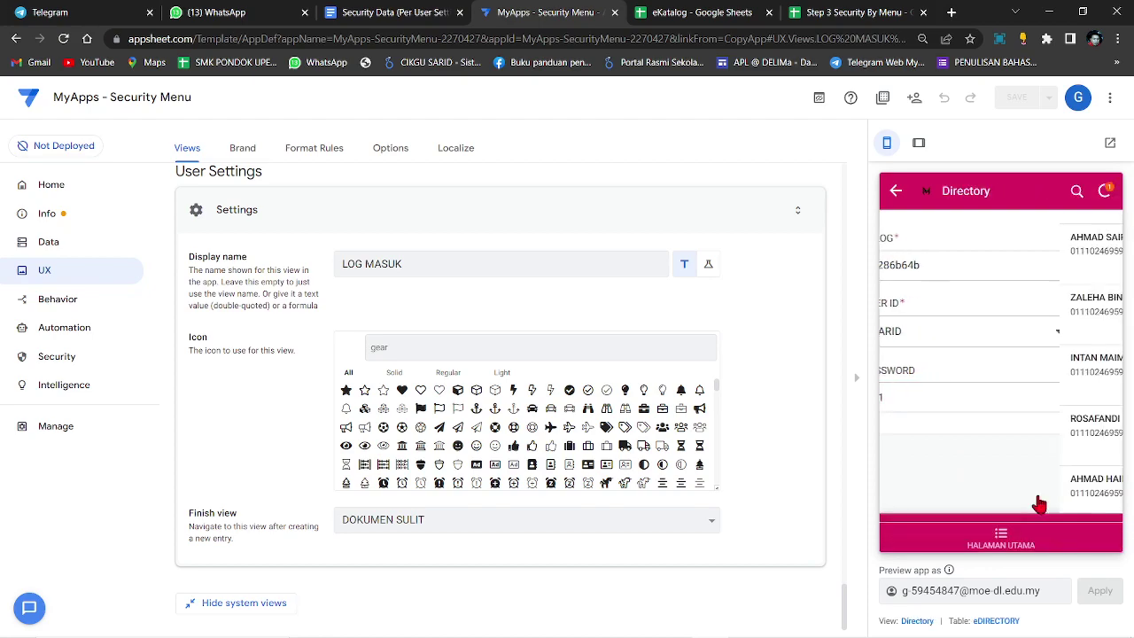
{"action": "scroll", "coordinate": [999, 372], "scroll_direction": "down", "scroll_amount": 3}
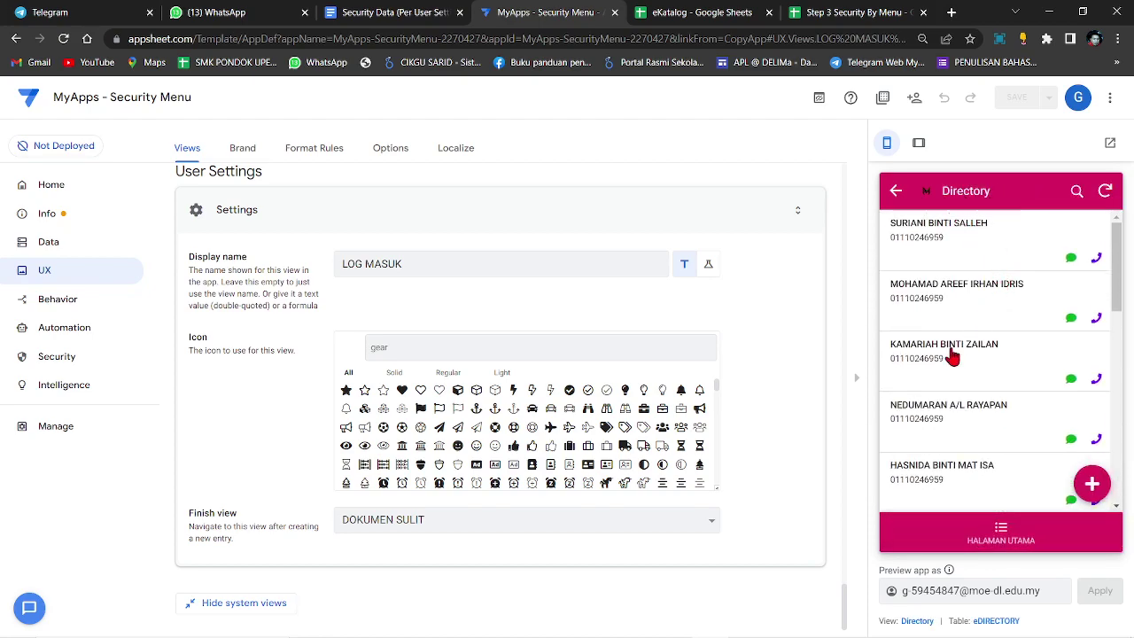
{"action": "left_click", "coordinate": [997, 531]}
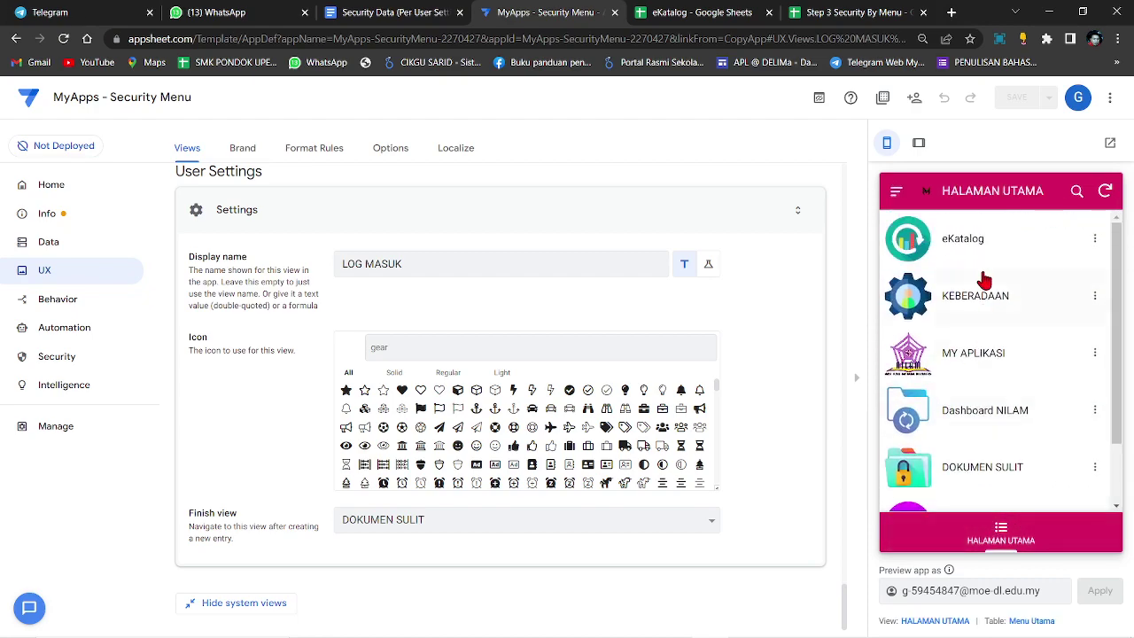
Step: Check the unprotected eKatalog and KEBERADAAN views from the preview's main menu, returning to HALAMAN UTAMA
{"action": "scroll", "coordinate": [980, 349], "scroll_direction": "down", "scroll_amount": 2}
{"action": "scroll", "coordinate": [513, 238], "scroll_direction": "up", "scroll_amount": 3}
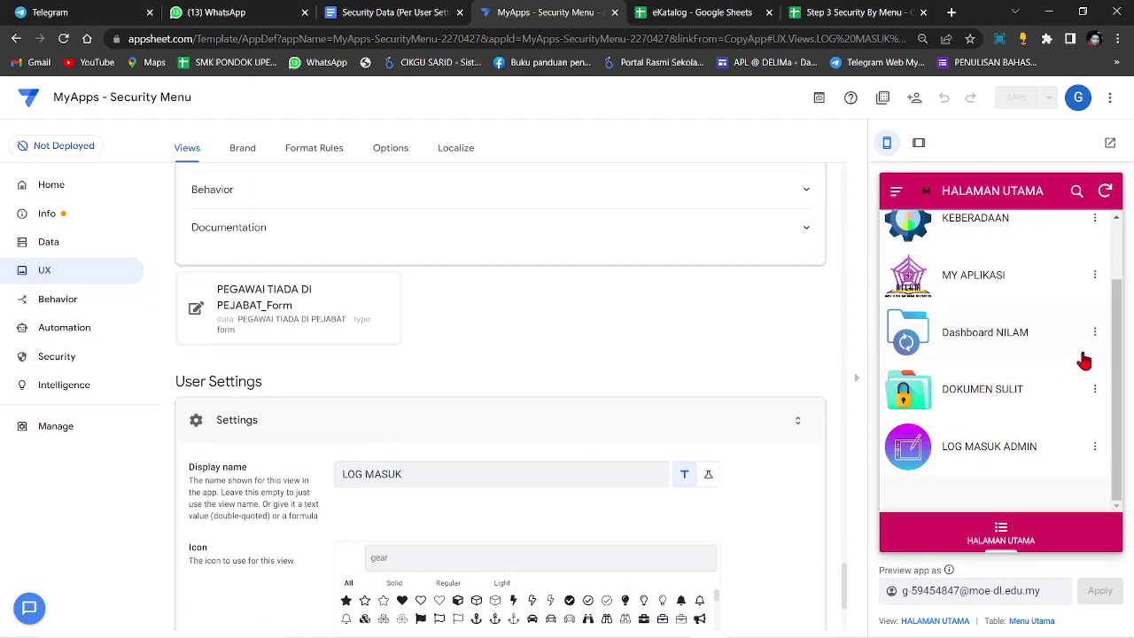
{"action": "scroll", "coordinate": [1090, 337], "scroll_direction": "up", "scroll_amount": 2}
{"action": "left_click", "coordinate": [971, 240]}
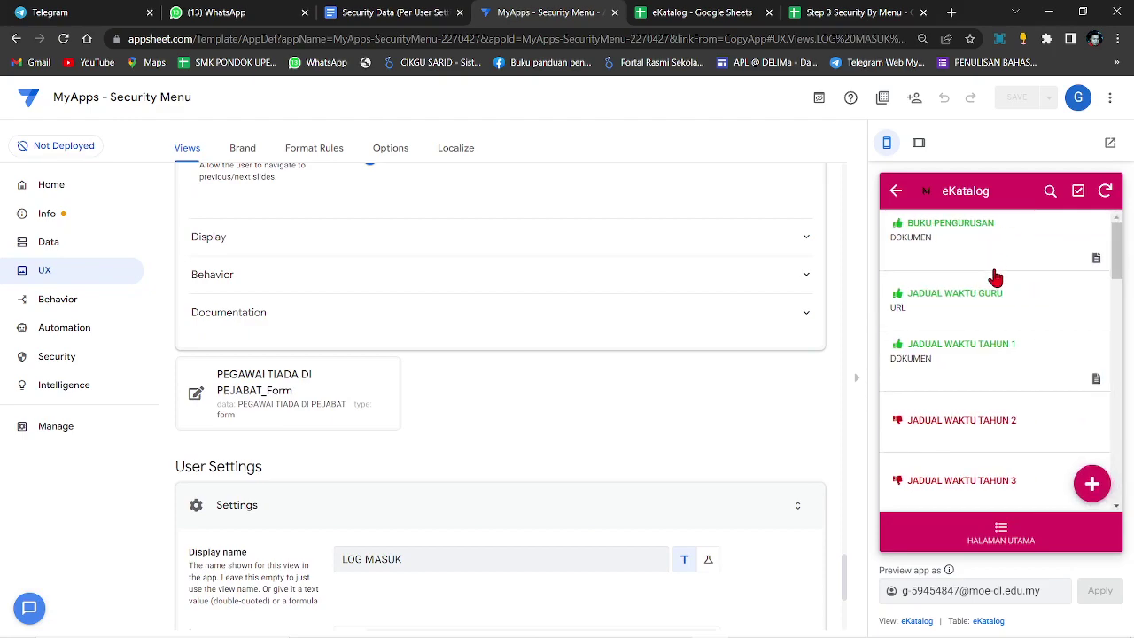
{"action": "left_click", "coordinate": [895, 190]}
{"action": "left_click", "coordinate": [1012, 297]}
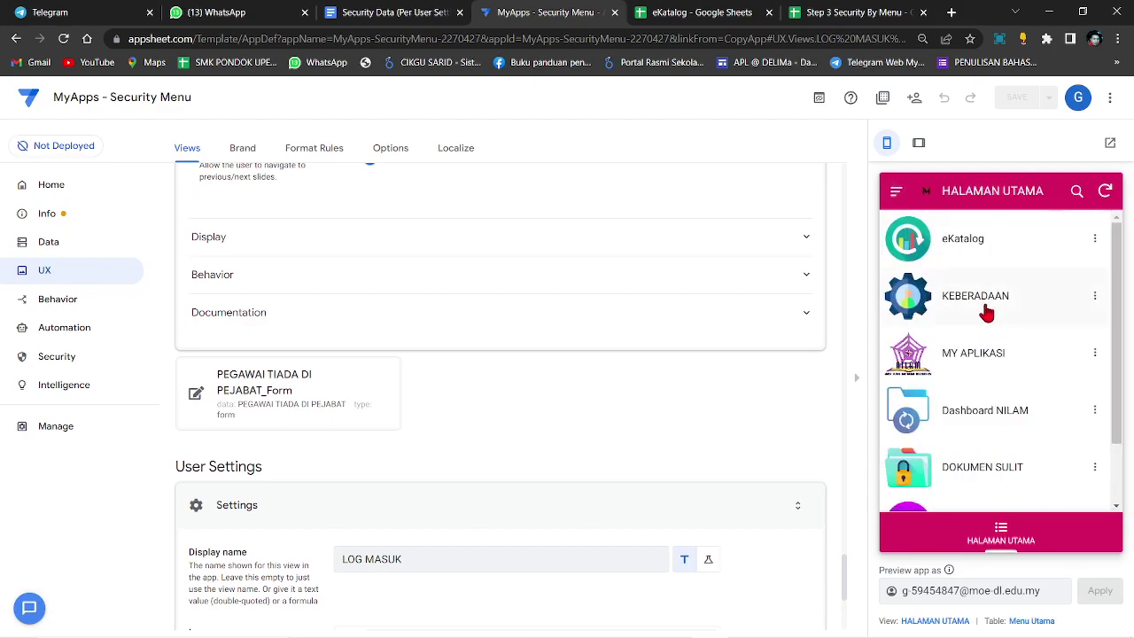
{"action": "left_click", "coordinate": [1015, 551]}
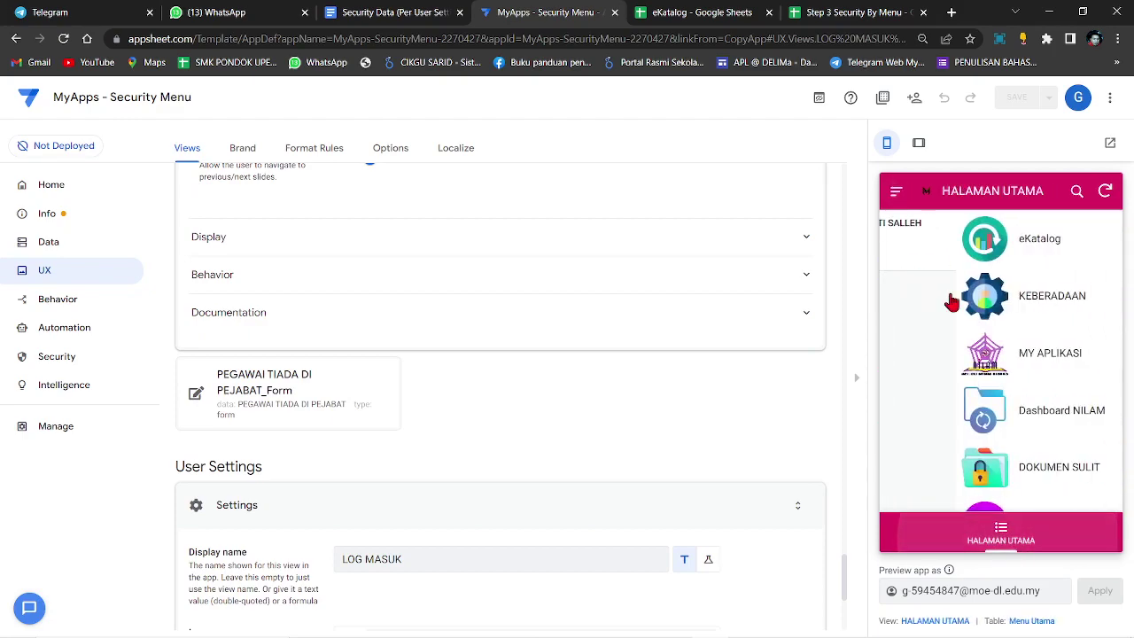
Step: Check the DOKUMEN SULIT view from the main menu before logging in, and go back
{"action": "scroll", "coordinate": [983, 381], "scroll_direction": "down", "scroll_amount": 2}
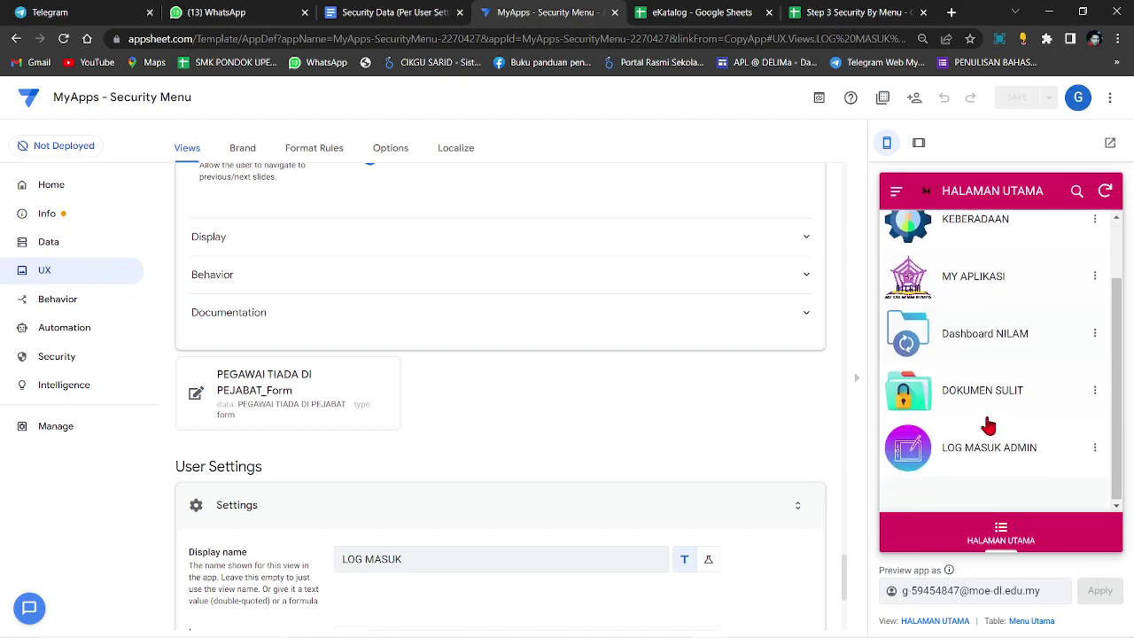
{"action": "left_click", "coordinate": [975, 397]}
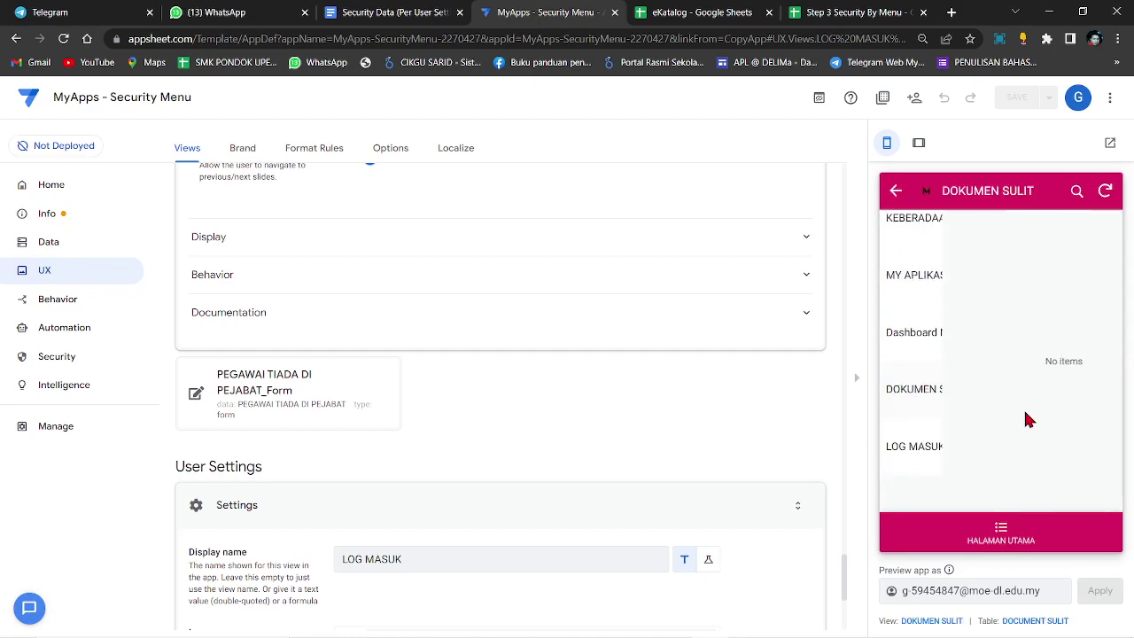
{"action": "left_click", "coordinate": [895, 190]}
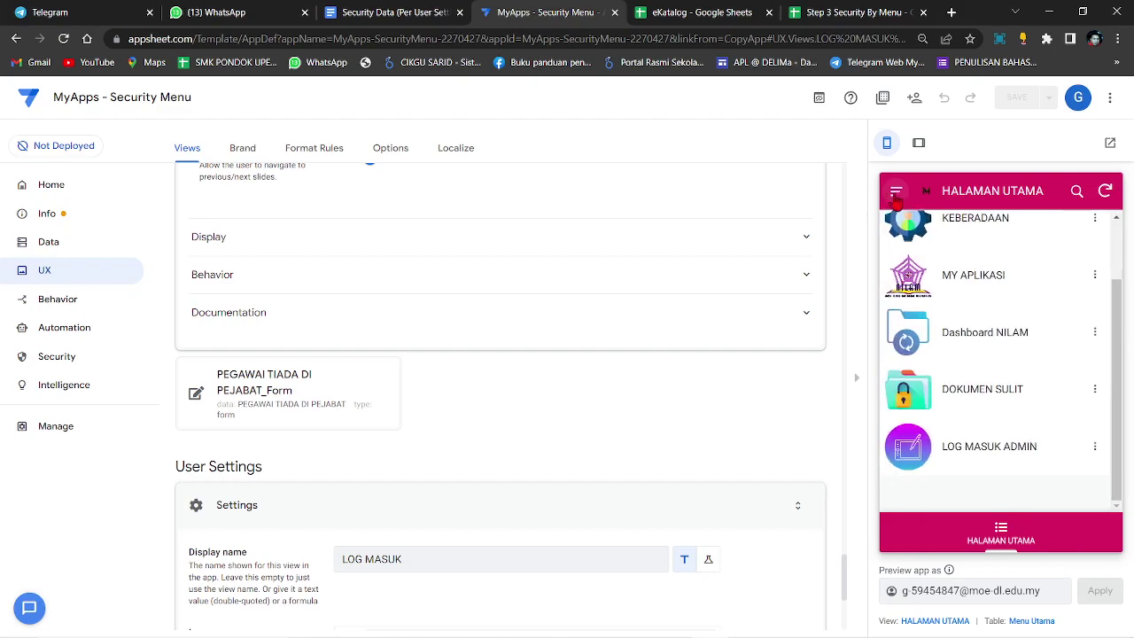
Step: Open the preview's LOG MASUK settings form, enter the identity card number in No. KP, save, and return to HALAMAN UTAMA after viewing DOKUMEN SULIT
{"action": "left_click", "coordinate": [896, 192]}
{"action": "left_click", "coordinate": [943, 250]}
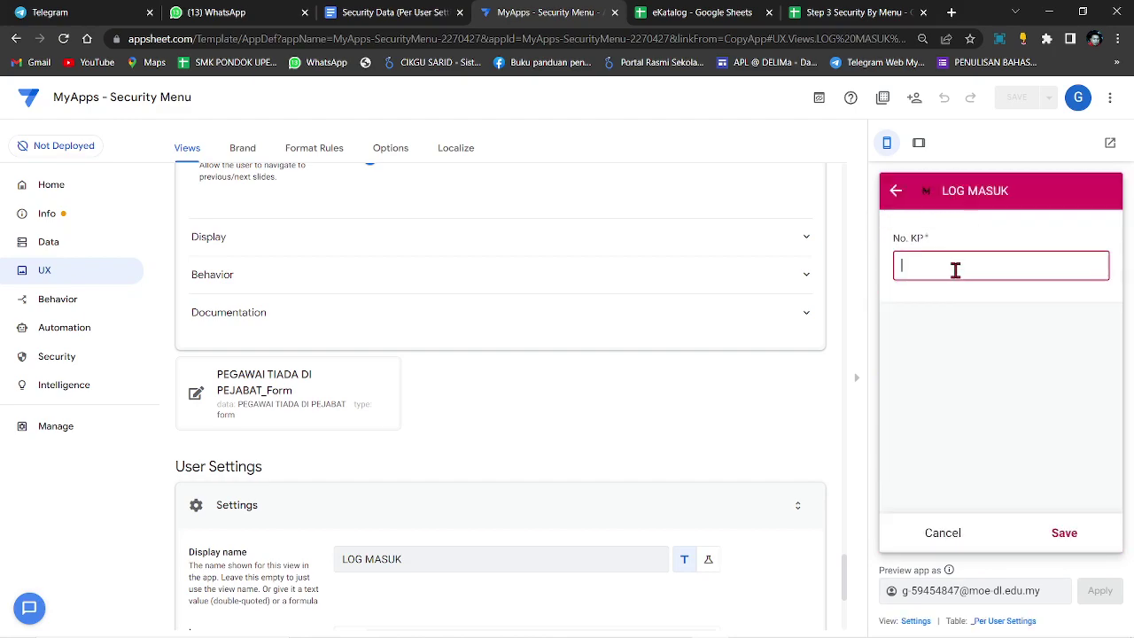
{"action": "left_click", "coordinate": [1065, 532]}
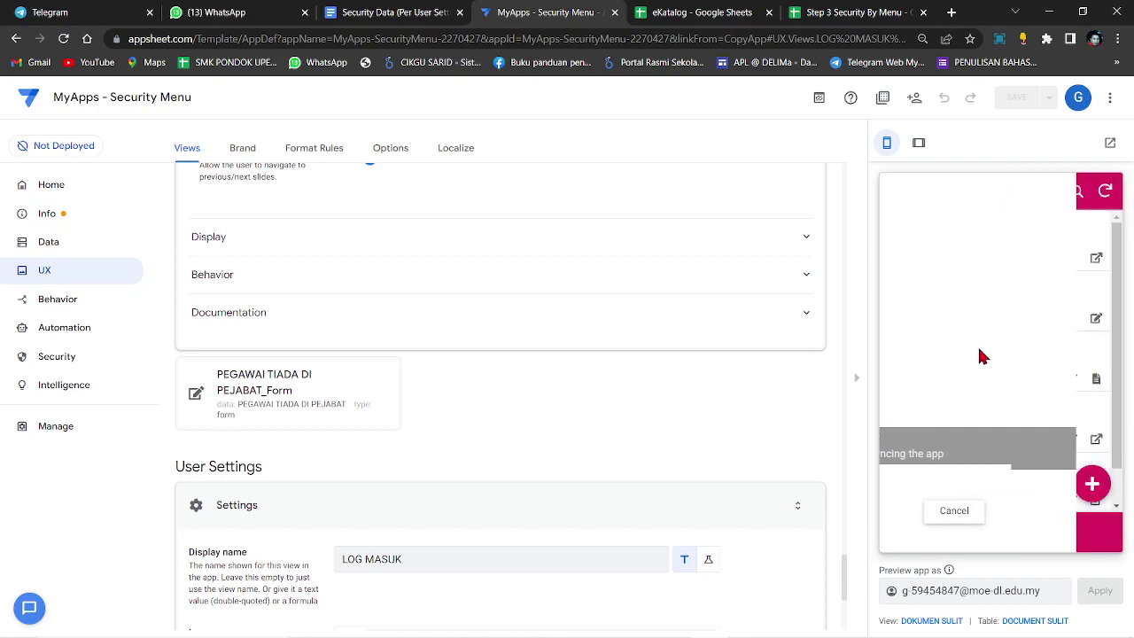
{"action": "scroll", "coordinate": [979, 362], "scroll_direction": "down", "scroll_amount": 1}
{"action": "left_click", "coordinate": [992, 513]}
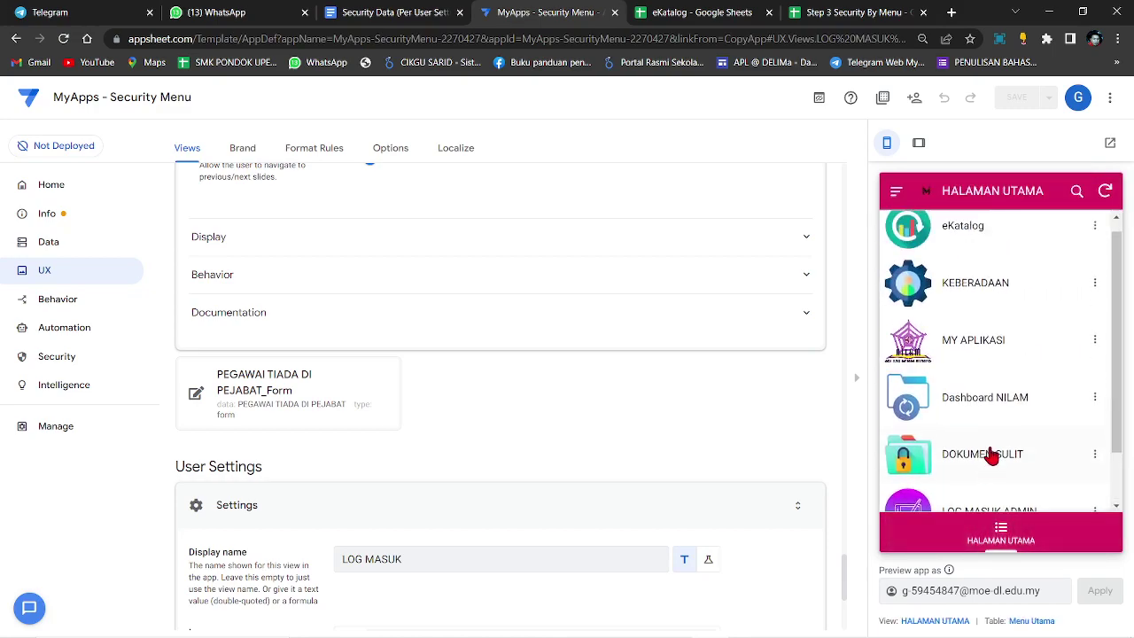
Step: Repeat the LOG MASUK ADMIN login with the first user's ID and password, view the resulting list, and go back to HALAMAN UTAMA
{"action": "scroll", "coordinate": [983, 425], "scroll_direction": "down", "scroll_amount": 1}
{"action": "left_click", "coordinate": [973, 447]}
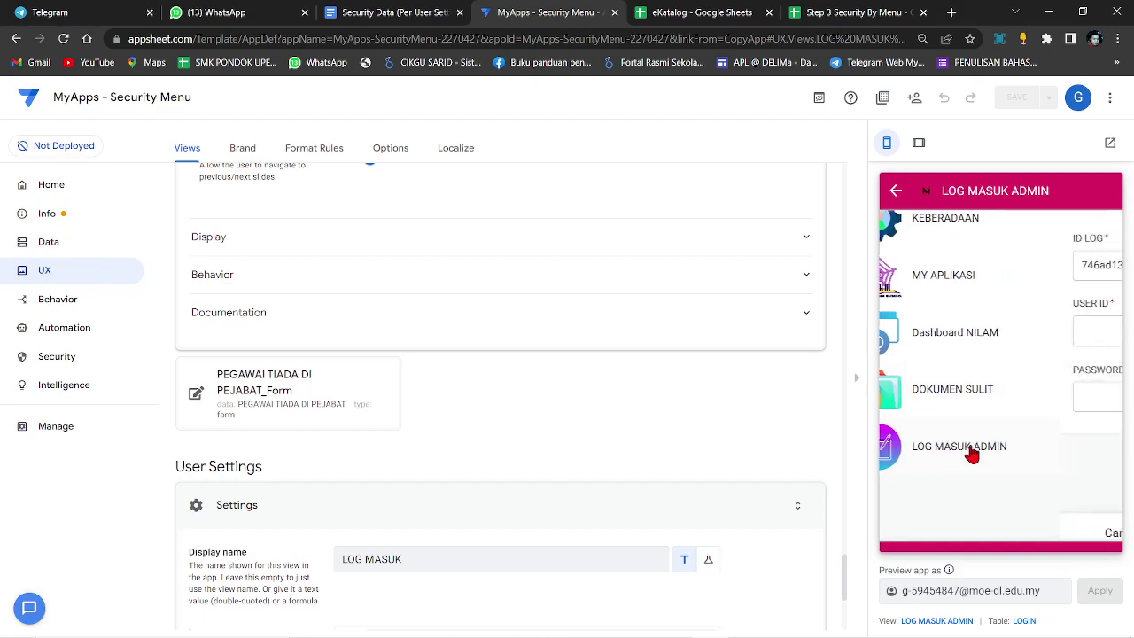
{"action": "left_click", "coordinate": [1010, 328]}
{"action": "left_click", "coordinate": [962, 241]}
{"action": "left_click", "coordinate": [936, 396]}
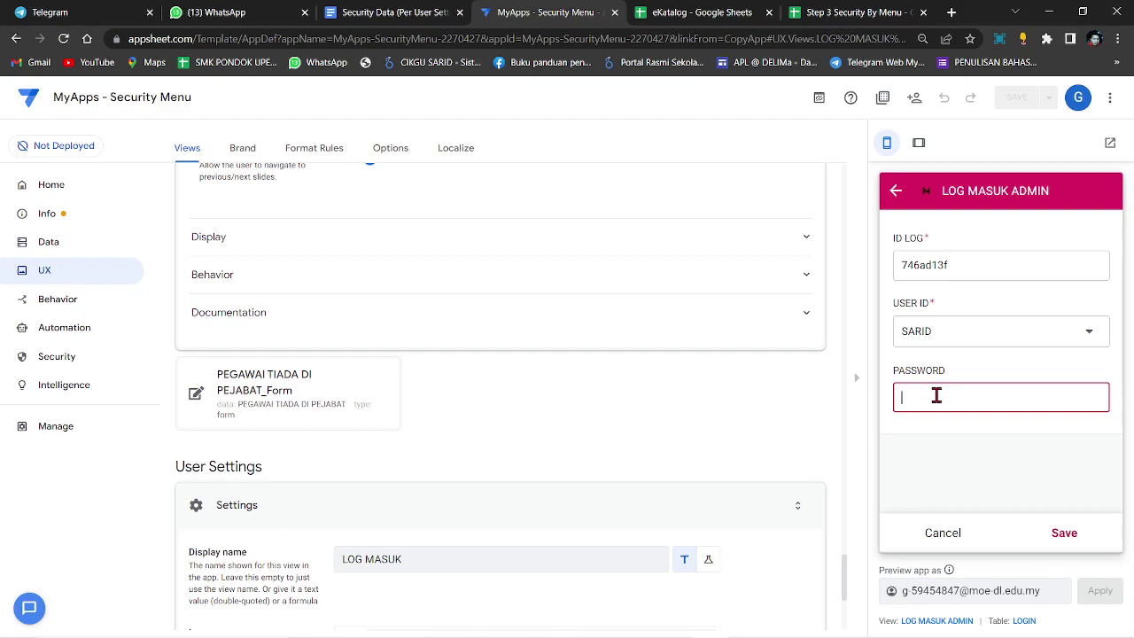
{"action": "left_click", "coordinate": [1064, 533]}
{"action": "scroll", "coordinate": [969, 412], "scroll_direction": "down", "scroll_amount": 3}
{"action": "left_click", "coordinate": [1012, 530]}
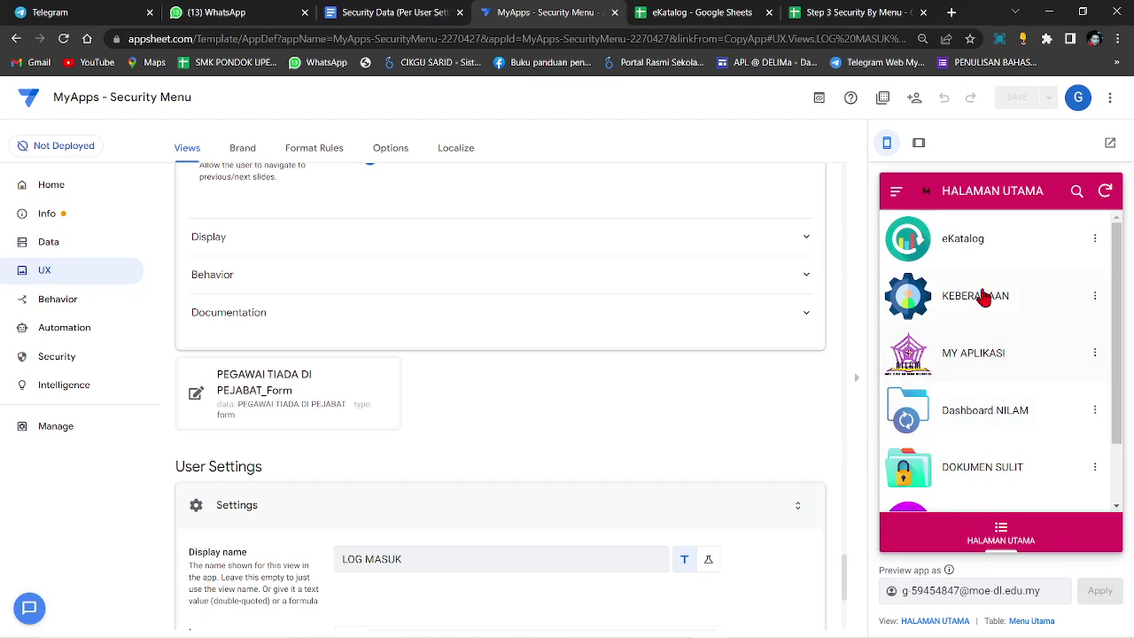
Step: Open the workshop's mylink.la page in a new browser tab and follow its Daftar Bengkel Terkini link to the registration form
{"action": "scroll", "coordinate": [980, 291], "scroll_direction": "down", "scroll_amount": 3}
{"action": "scroll", "coordinate": [927, 360], "scroll_direction": "up", "scroll_amount": 3}
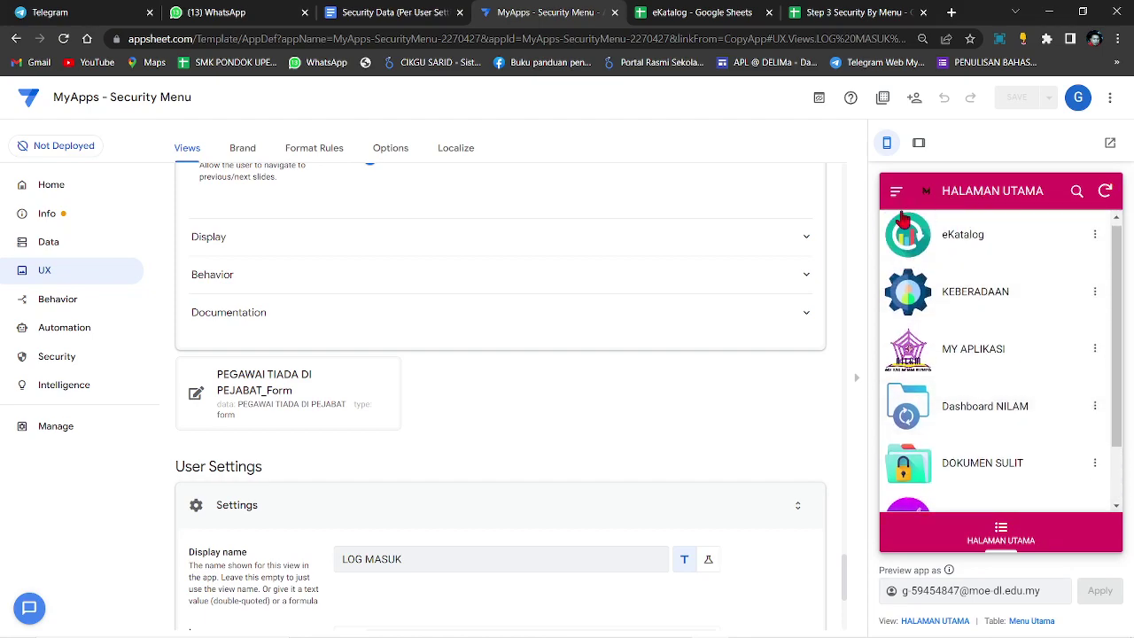
{"action": "left_click", "coordinate": [951, 13]}
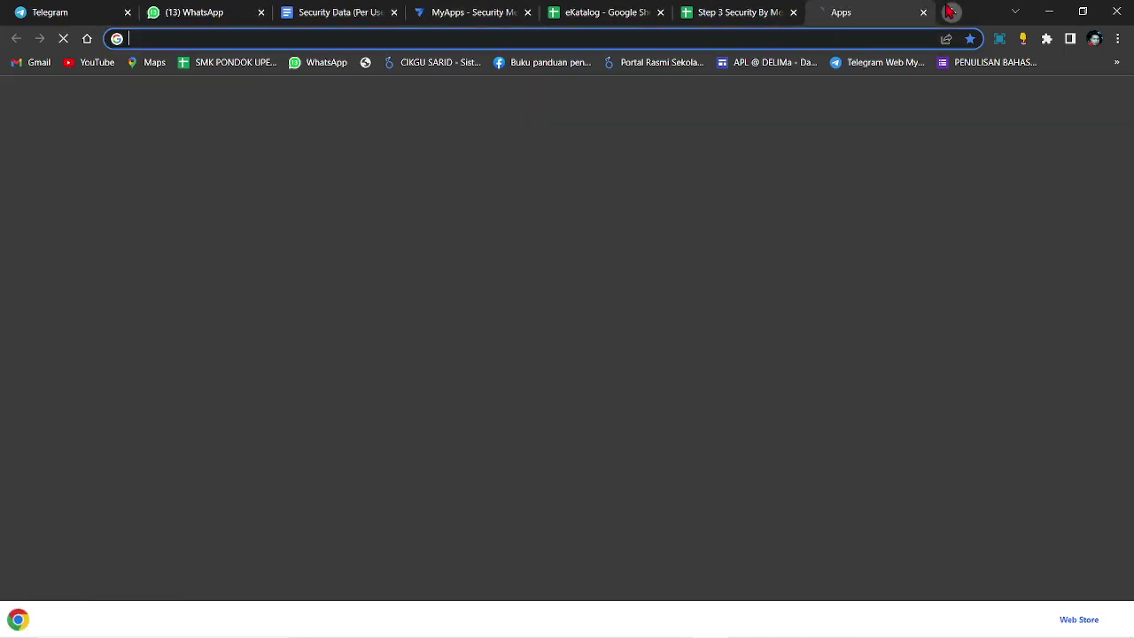
{"action": "type", "text": "MY"}
{"action": "left_click", "coordinate": [422, 122]}
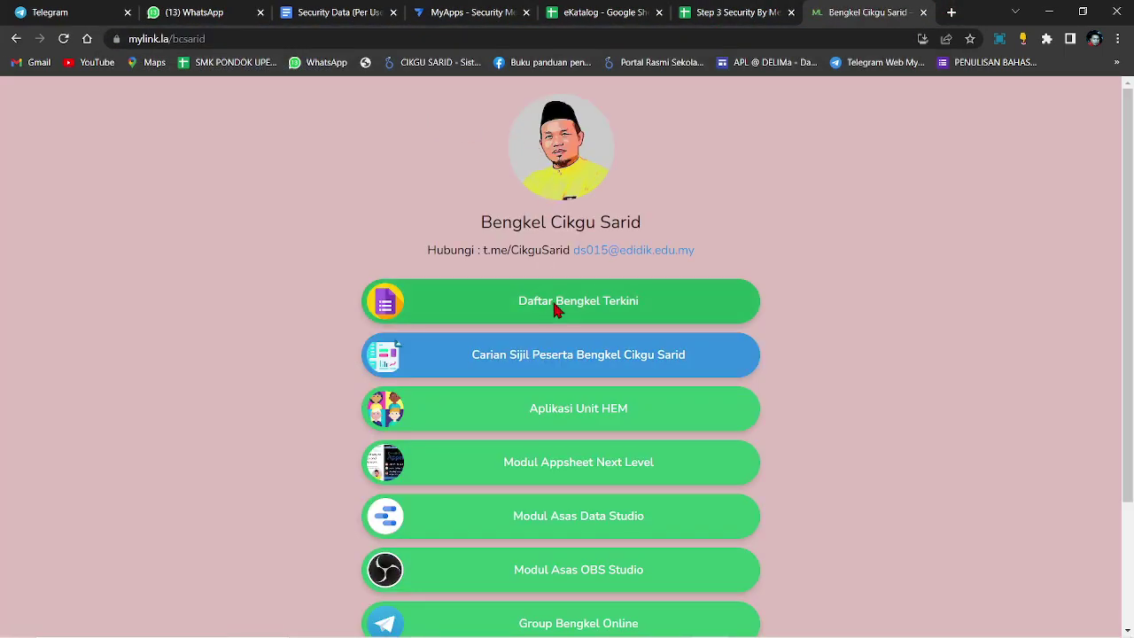
{"action": "left_click", "coordinate": [554, 303]}
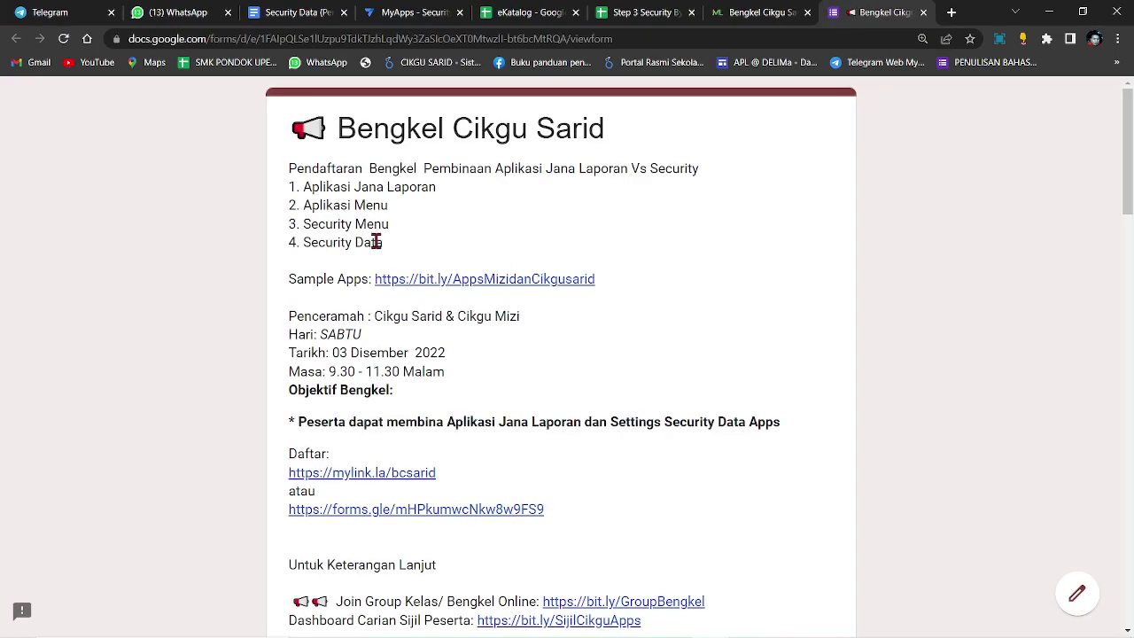
Step: Highlight the listed topics Security Data, Security Menu, Aplikasi Menu and Aplikasi Jana Laporan one by one, plus the workshop date, in the form description
{"action": "left_click_drag", "start_coordinate": [386, 243], "coordinate": [290, 245]}
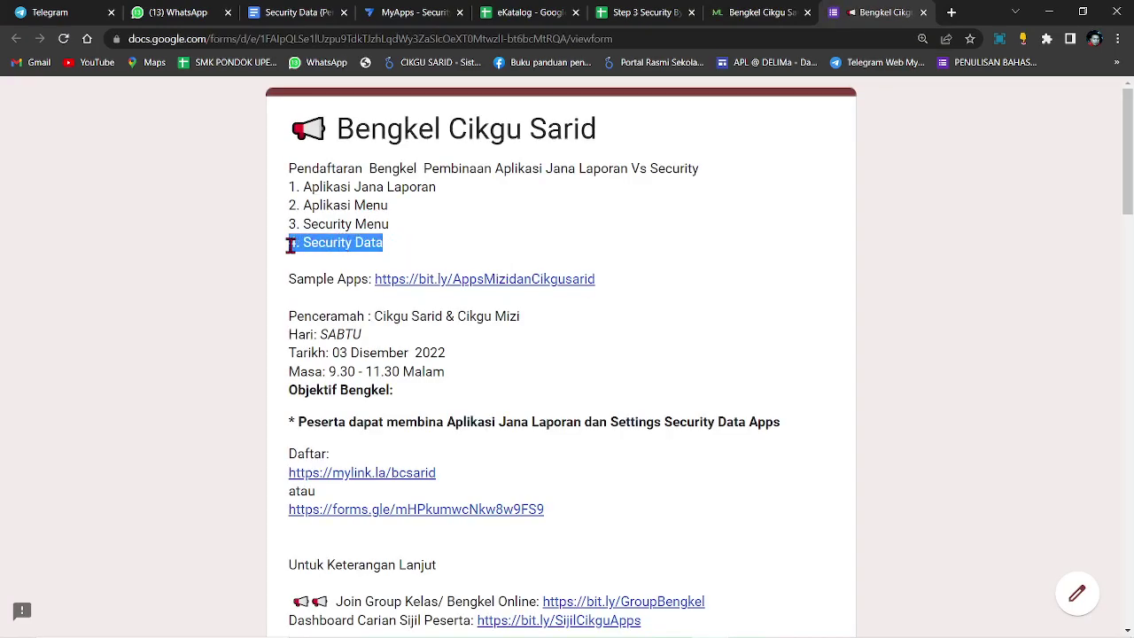
{"action": "left_click_drag", "start_coordinate": [390, 223], "coordinate": [270, 232]}
{"action": "left_click_drag", "start_coordinate": [388, 205], "coordinate": [289, 205]}
{"action": "left_click_drag", "start_coordinate": [434, 187], "coordinate": [289, 186]}
{"action": "left_click", "coordinate": [512, 214]}
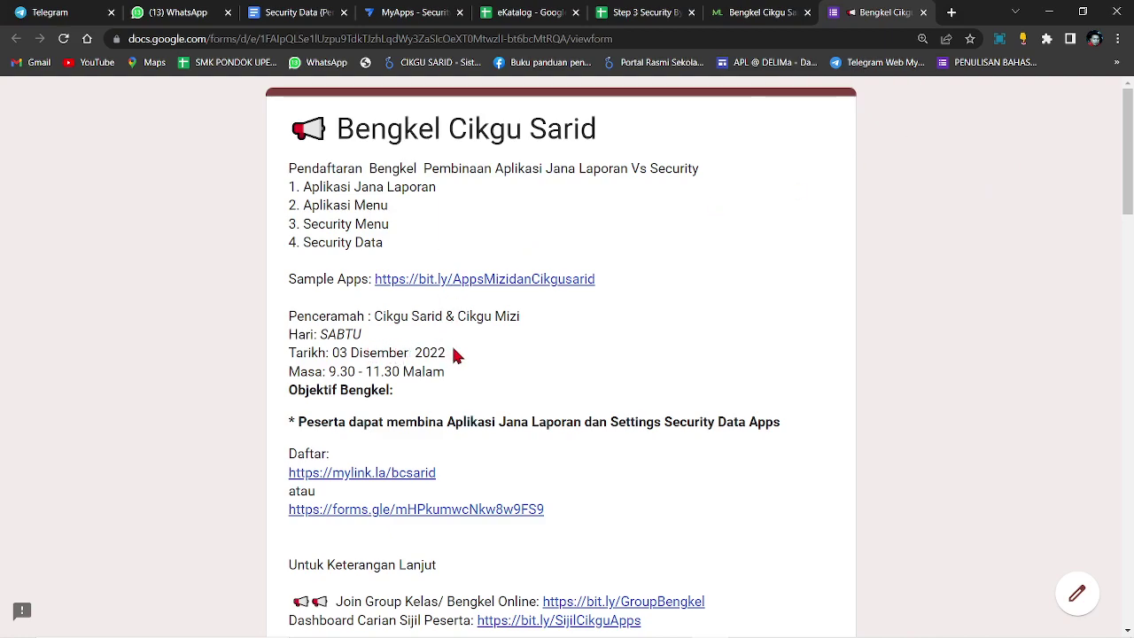
{"action": "left_click_drag", "start_coordinate": [452, 352], "coordinate": [341, 354]}
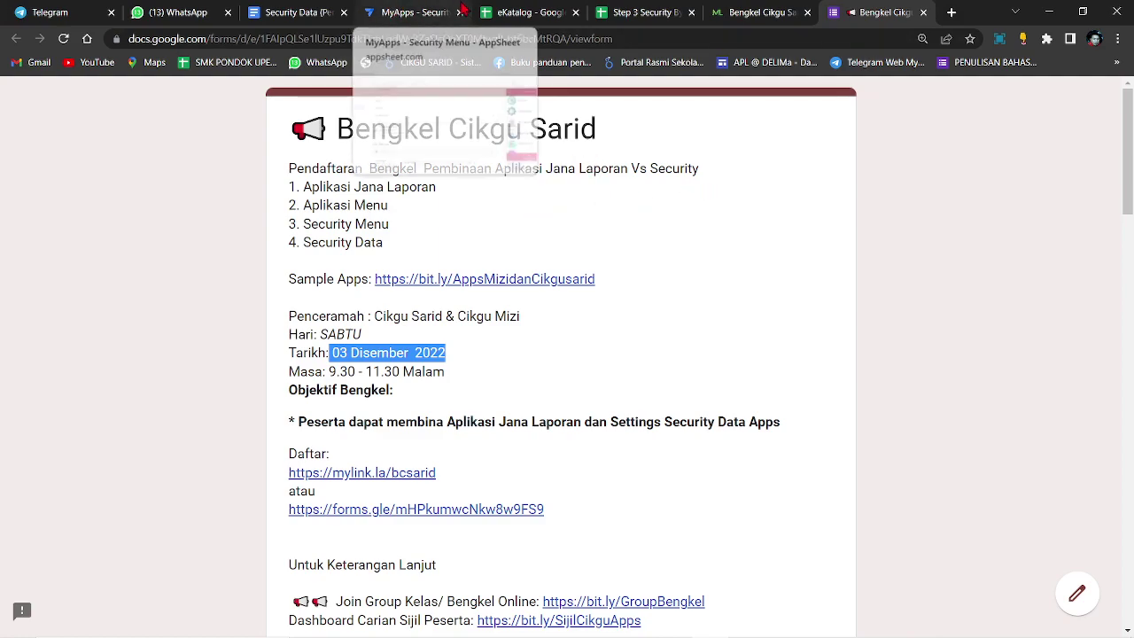
Step: Return to the MyApps - Security Menu app in AppSheet and look over the HALAMAN UTAMA menu in the preview
{"action": "left_click", "coordinate": [390, 10]}
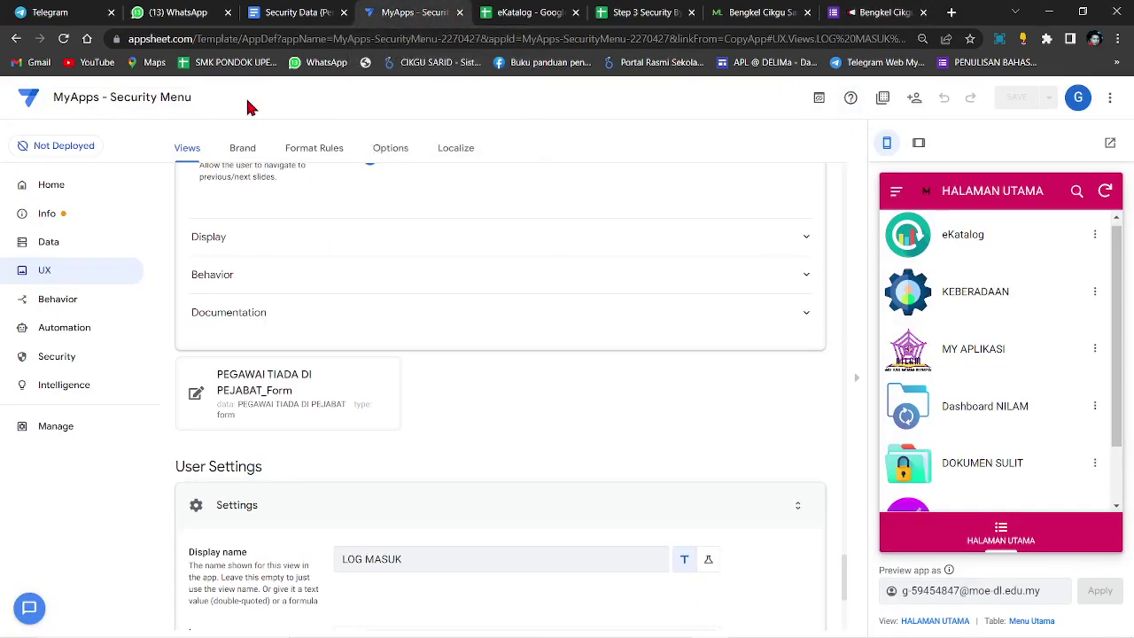
{"action": "scroll", "coordinate": [748, 248], "scroll_direction": "down", "scroll_amount": 1}
{"action": "scroll", "coordinate": [997, 461], "scroll_direction": "down", "scroll_amount": 1}
{"action": "scroll", "coordinate": [919, 349], "scroll_direction": "up", "scroll_amount": 2}
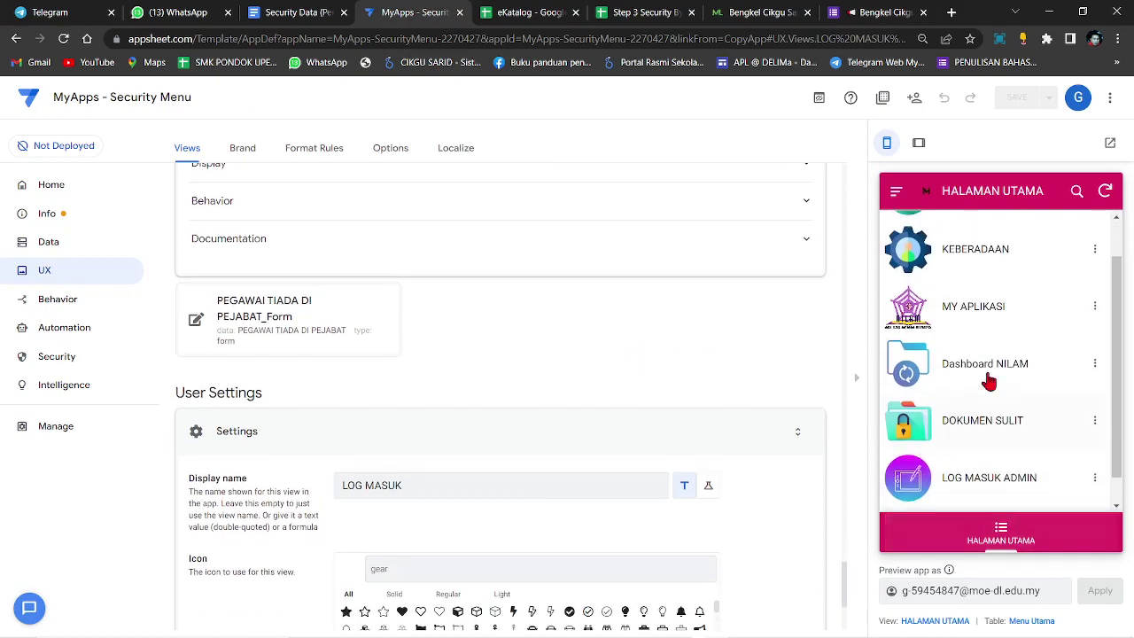